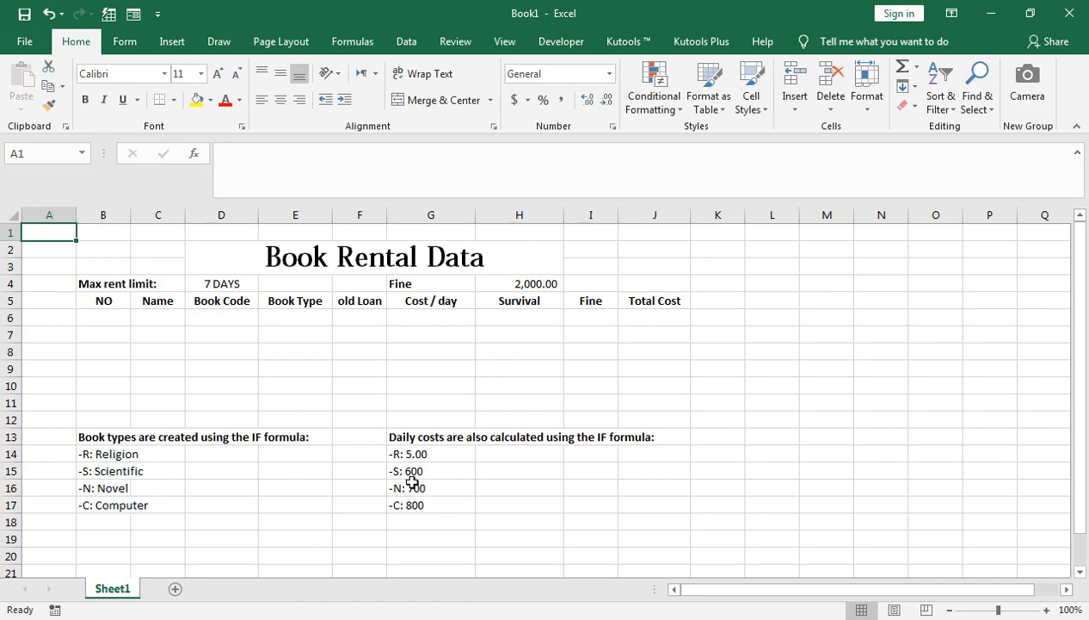
Change the religion daily cost entry in cell G14 to "-R: 500"
{"action": "double_click", "coordinate": [416, 454]}
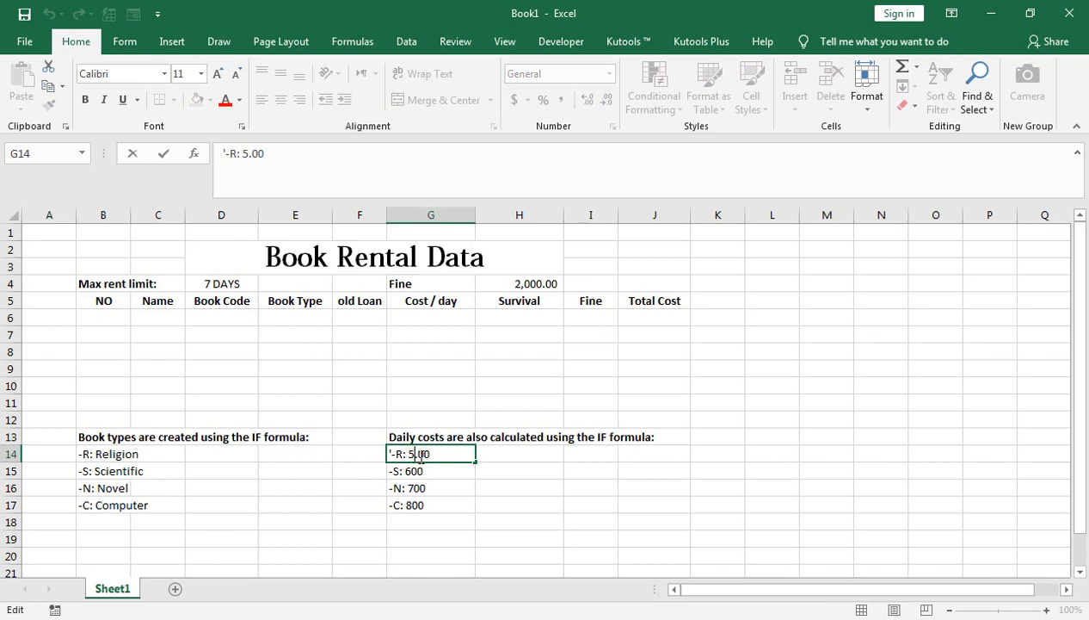
{"action": "key", "text": "Return"}
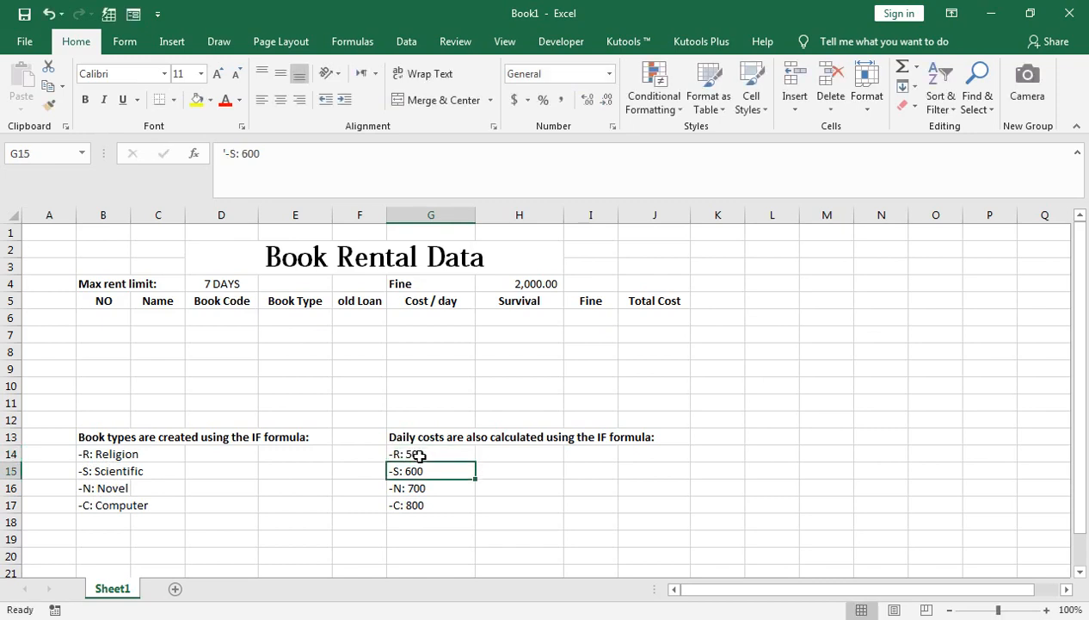
Number the rows 1 to 6 in the NO column, cells B6 to B11, and centre the numbers
{"action": "left_click", "coordinate": [81, 319]}
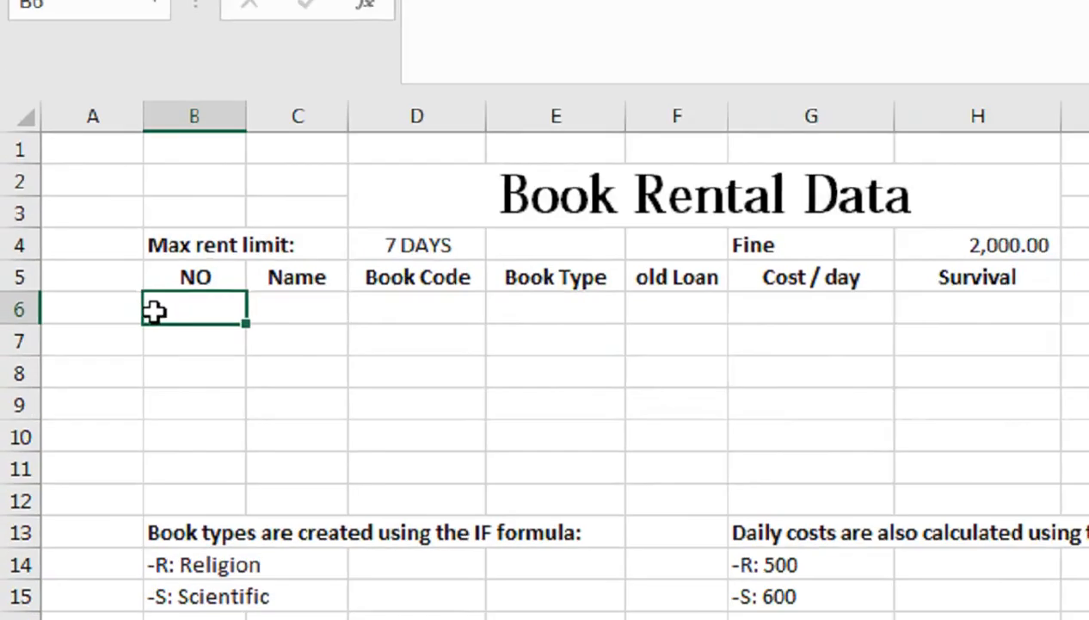
{"action": "type", "text": "1"}
{"action": "key", "text": "Return"}
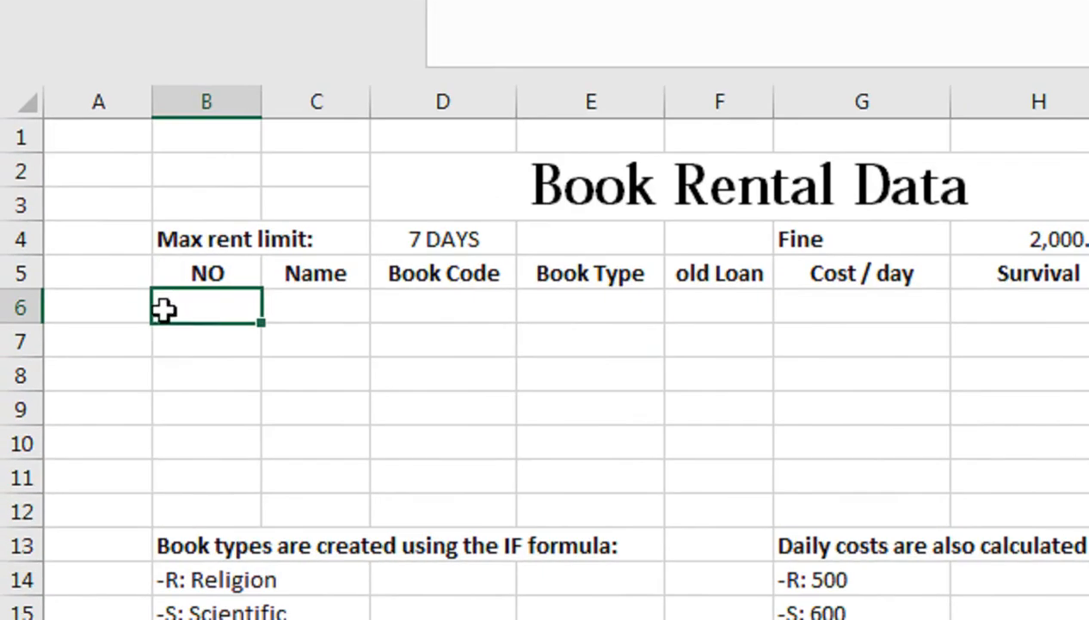
{"action": "type", "text": "2"}
{"action": "key", "text": "Return"}
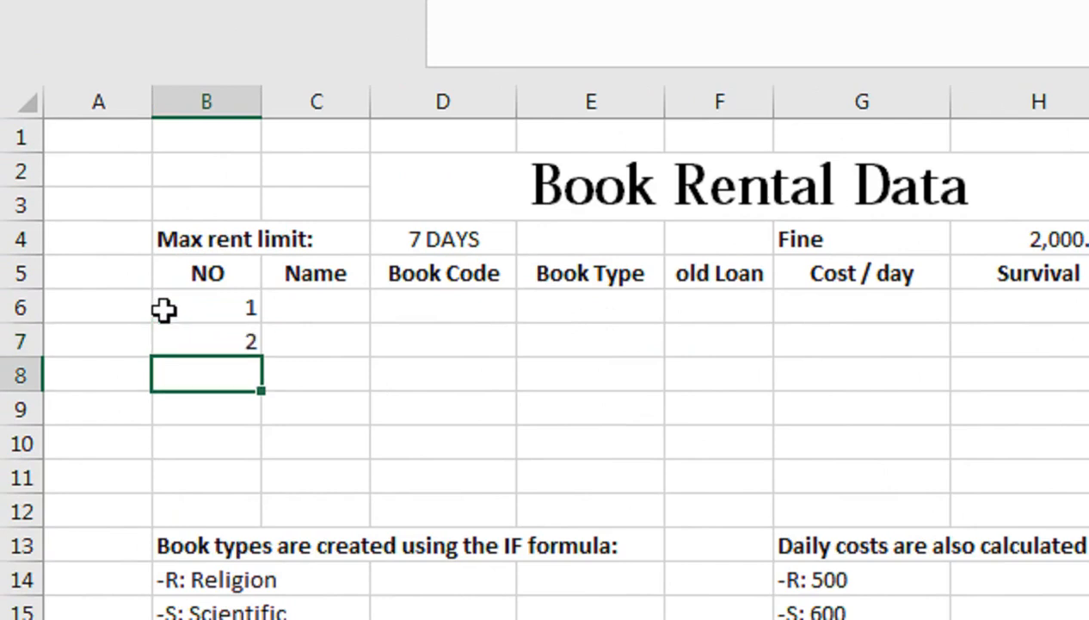
{"action": "left_click", "coordinate": [164, 309]}
{"action": "key", "text": "shift+Down"}
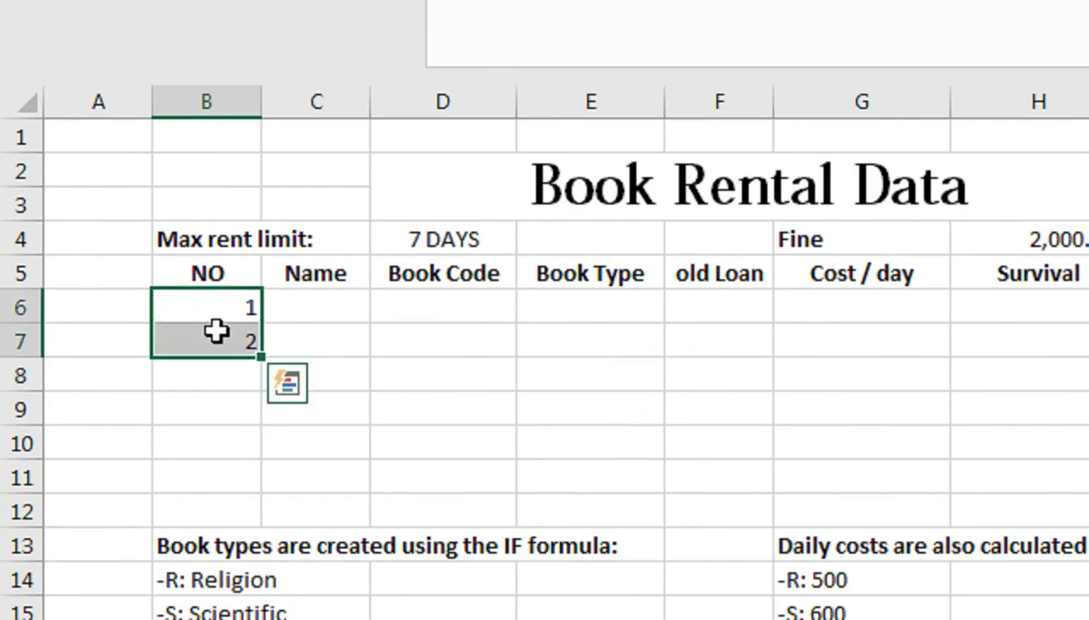
{"action": "left_click_drag", "start_coordinate": [260, 358], "coordinate": [255, 511]}
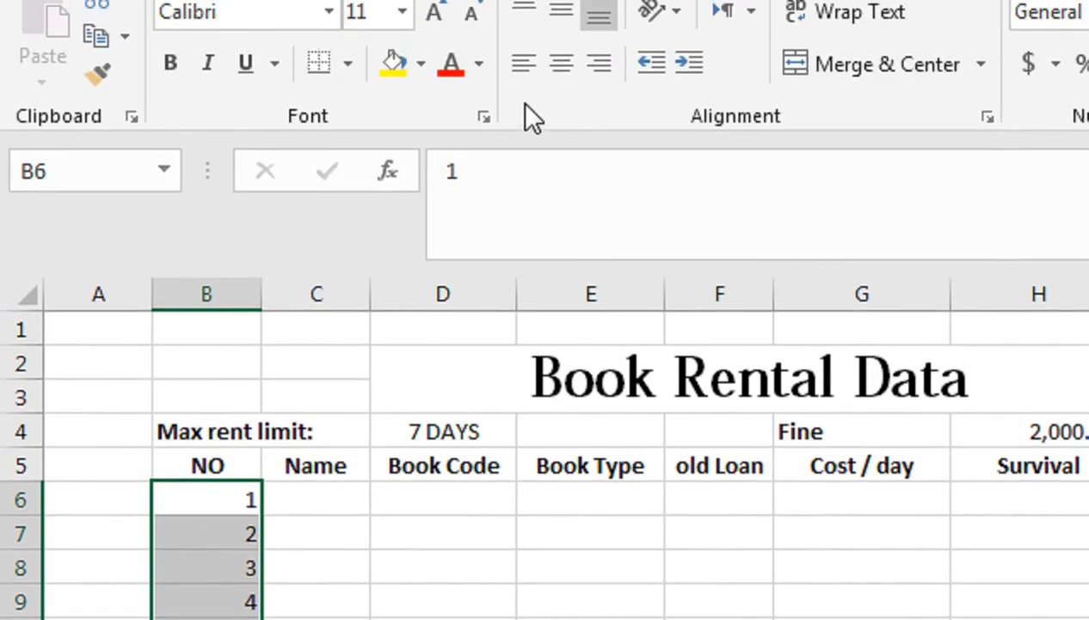
{"action": "left_click", "coordinate": [561, 63]}
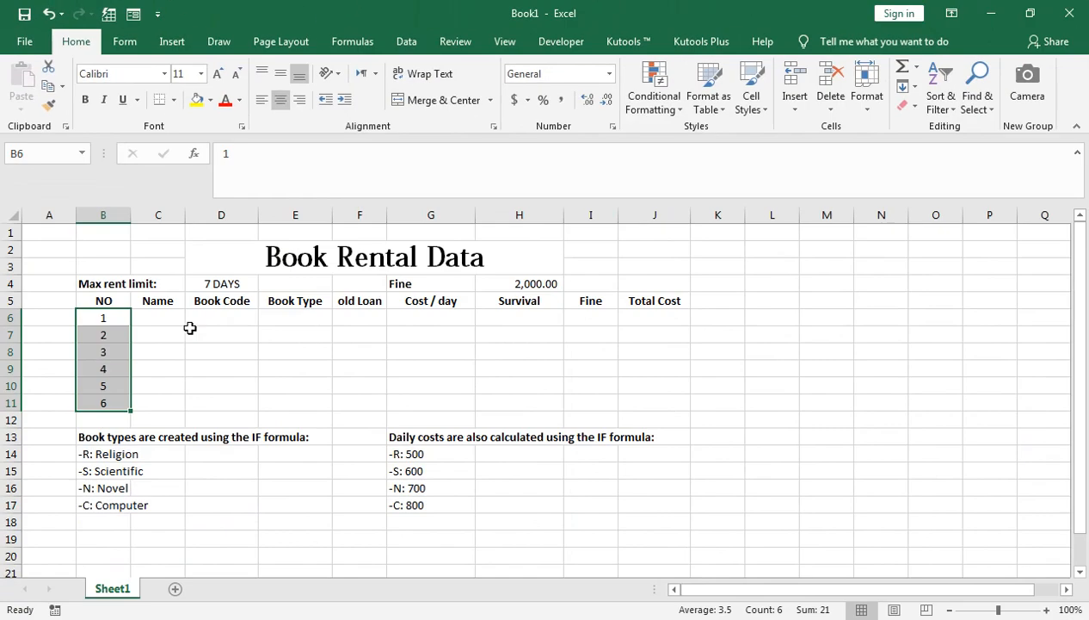
Enter the first customer's name in C6 and autofill the Name column down to C11
{"action": "left_click", "coordinate": [360, 506]}
{"action": "type", "text": "aHMED"}
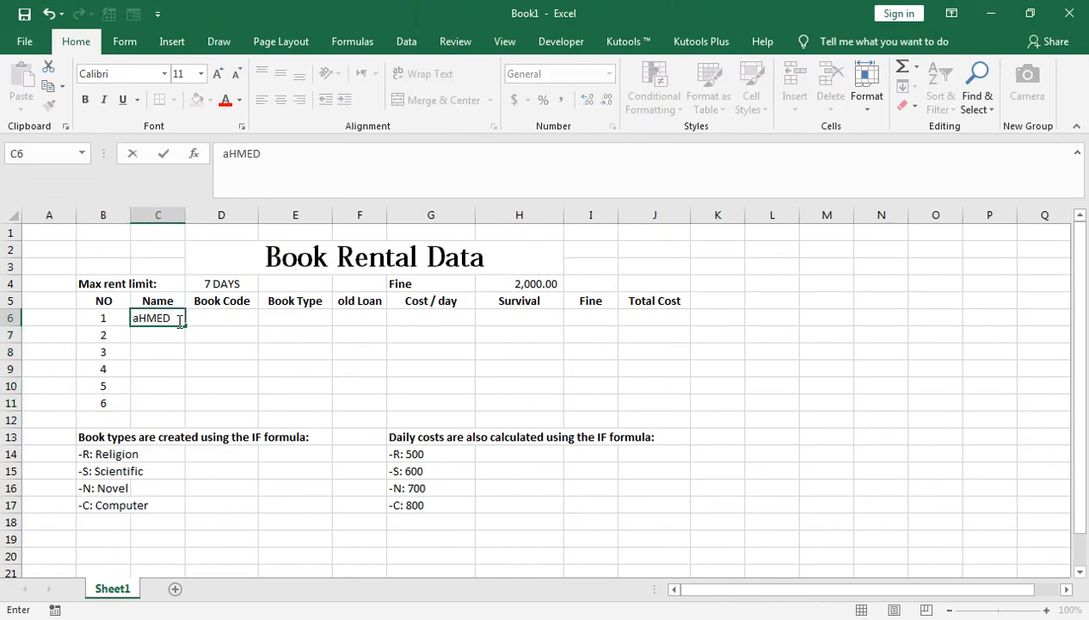
{"action": "key", "text": "Return"}
{"action": "left_click", "coordinate": [177, 319]}
{"action": "left_click_drag", "start_coordinate": [184, 325], "coordinate": [184, 408]}
Enter the book codes R, S, C, N, C and C in the Book Code column, cells D6 to D11
{"action": "left_click", "coordinate": [209, 312]}
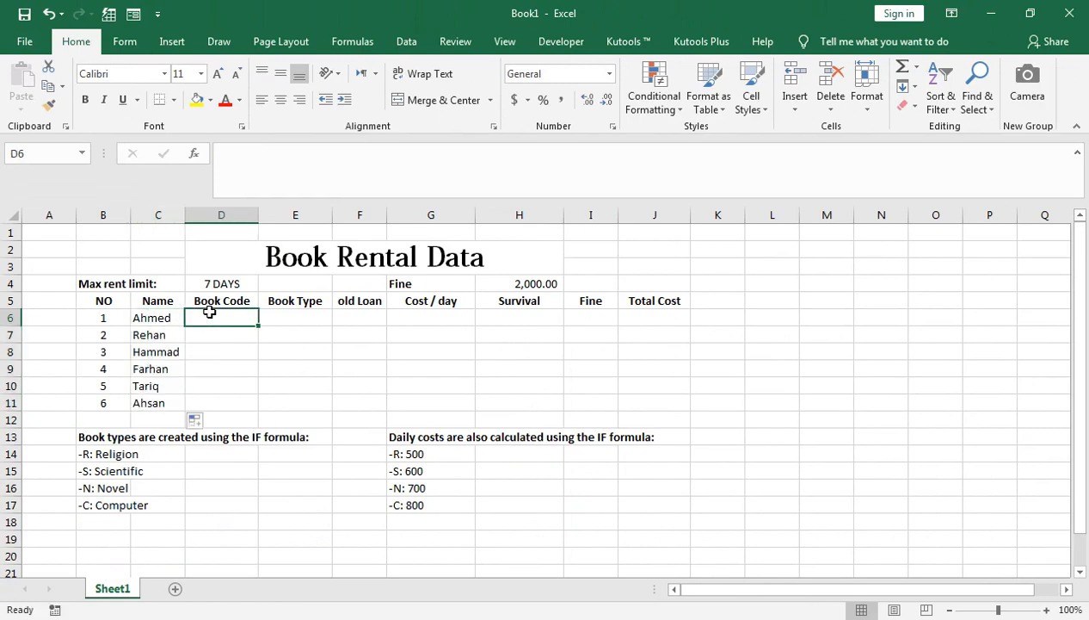
{"action": "type", "text": "R"}
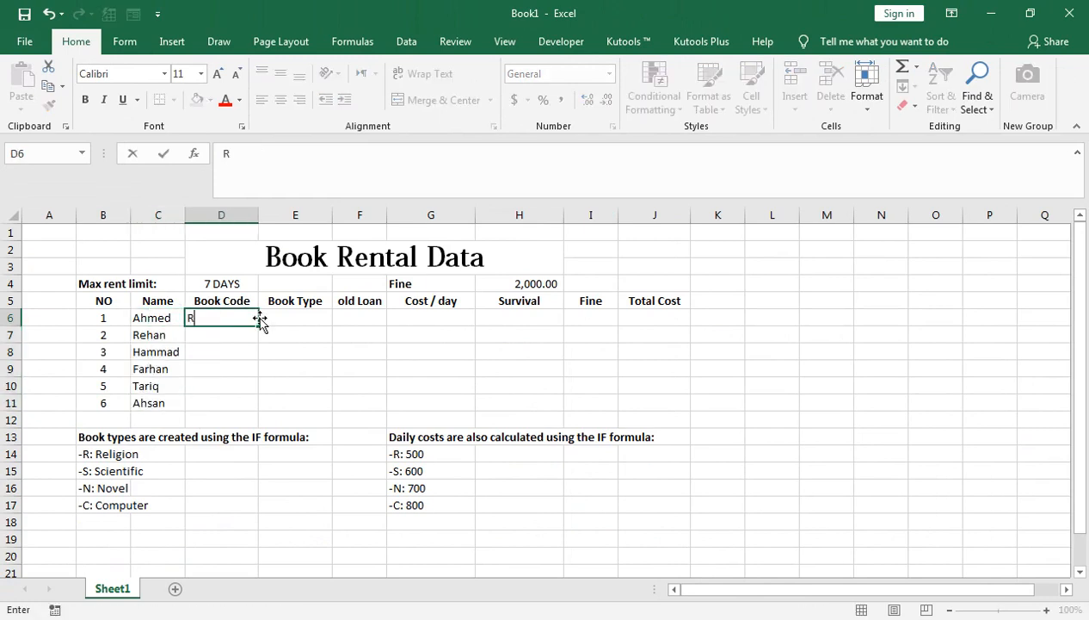
{"action": "key", "text": "Return"}
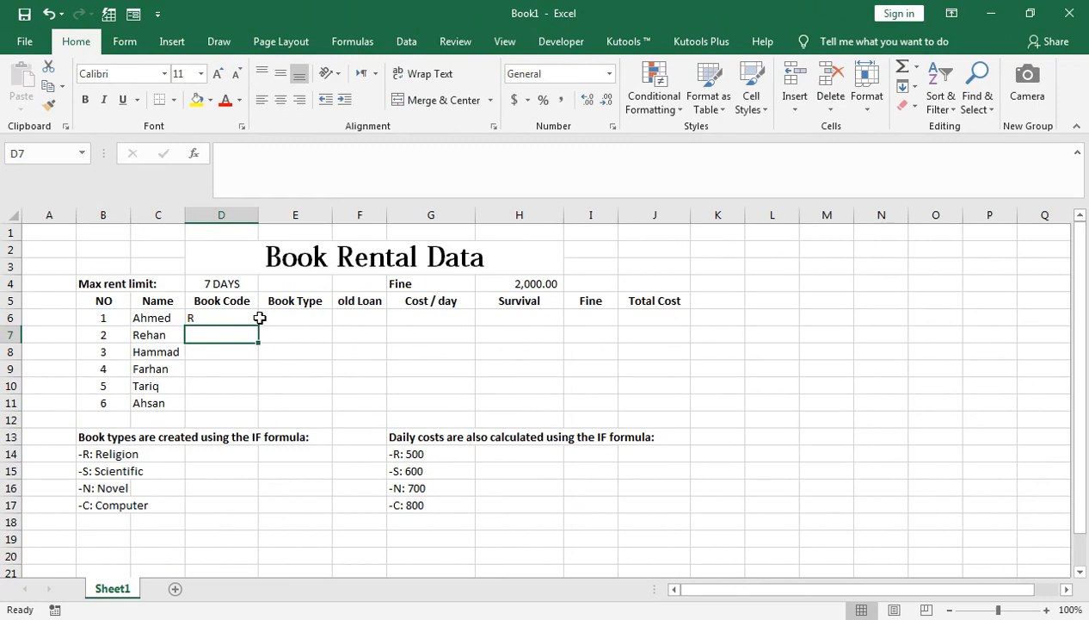
{"action": "type", "text": "S"}
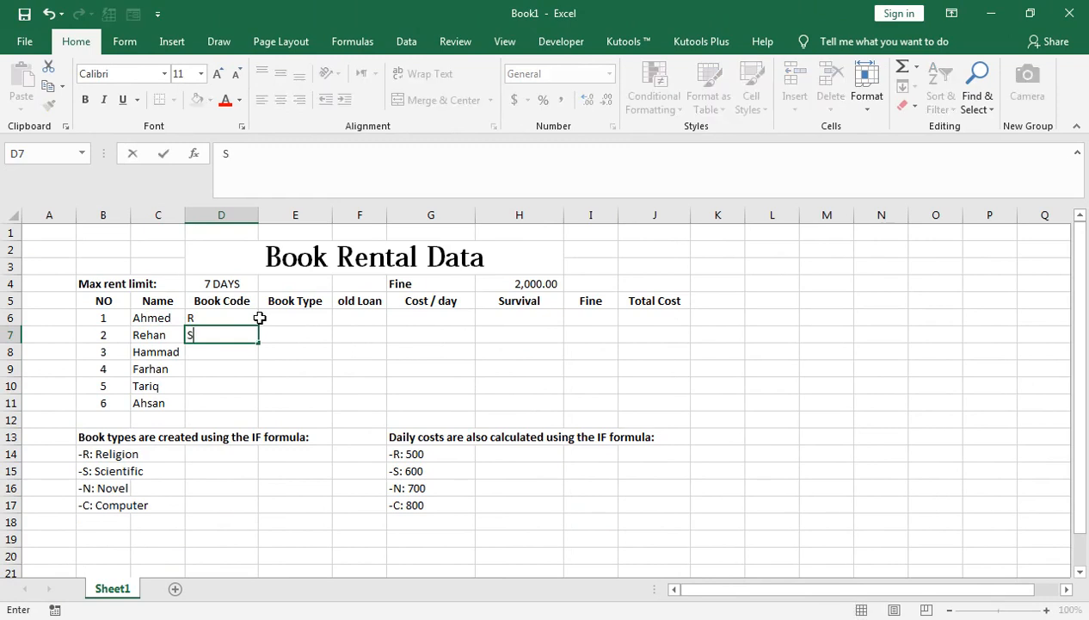
{"action": "key", "text": "Return"}
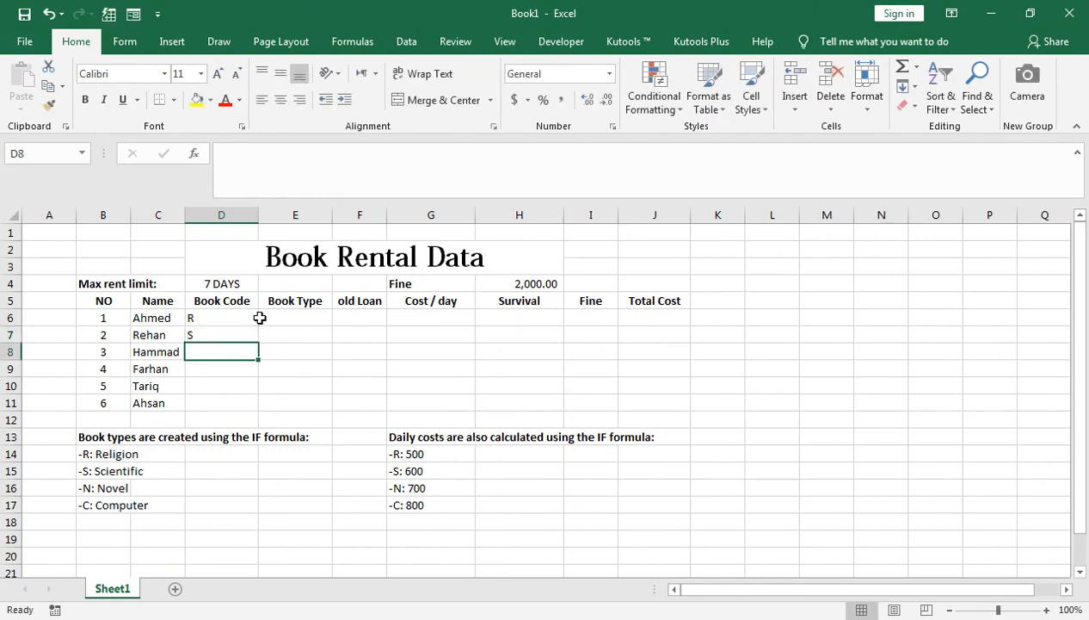
{"action": "type", "text": "C"}
{"action": "key", "text": "Return"}
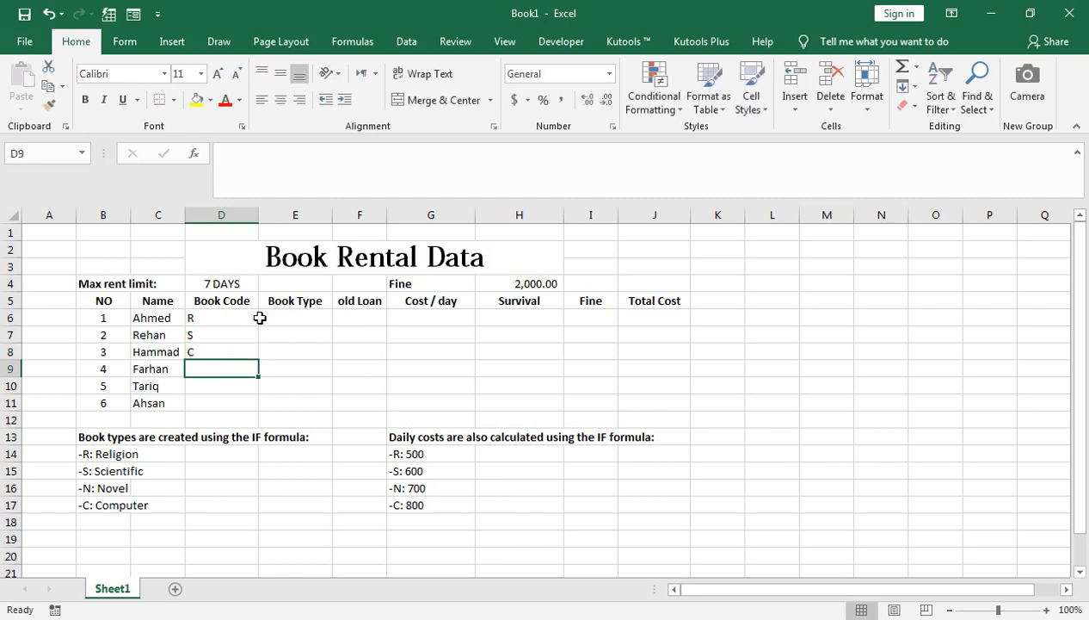
{"action": "type", "text": "N"}
{"action": "key", "text": "Return"}
{"action": "type", "text": "C"}
{"action": "key", "text": "Return"}
{"action": "type", "text": "c"}
{"action": "key", "text": "Return"}
{"action": "key", "text": "Up"}
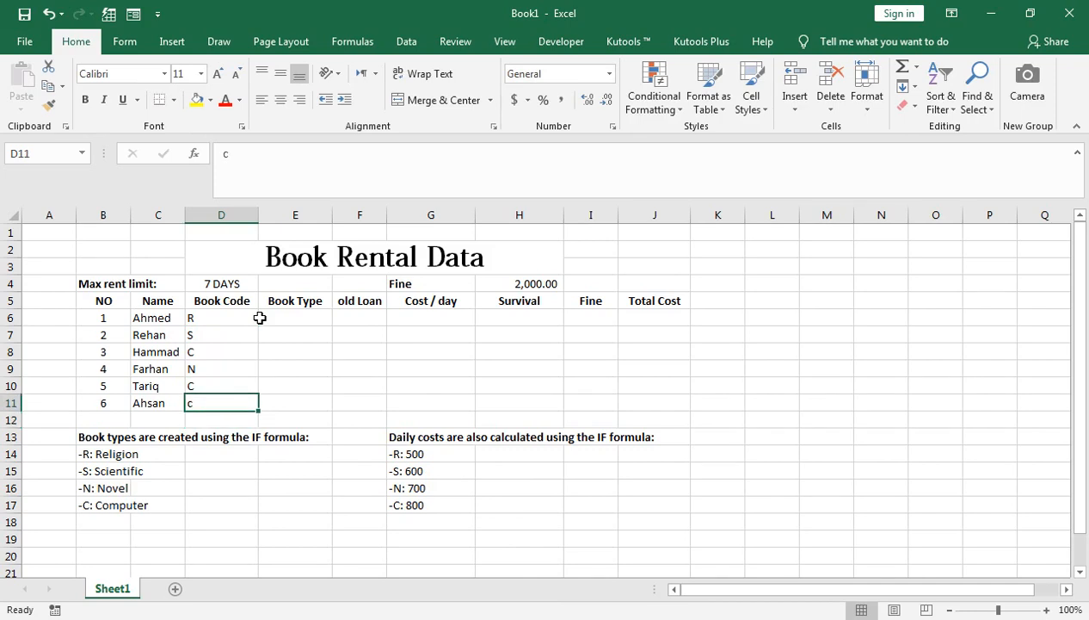
{"action": "key", "text": "Up"}
{"action": "key", "text": "Down"}
Centre the book codes in D6 to D11 and make them bold
{"action": "key", "text": "shift+Up"}
{"action": "key", "text": "shift+Up"}
{"action": "key", "text": "shift+Up"}
{"action": "key", "text": "shift+Up"}
{"action": "key", "text": "shift+Up"}
{"action": "key", "text": "shift+Up"}
{"action": "key", "text": "shift+Up"}
{"action": "key", "text": "shift+Down"}
{"action": "key", "text": "shift+Down"}
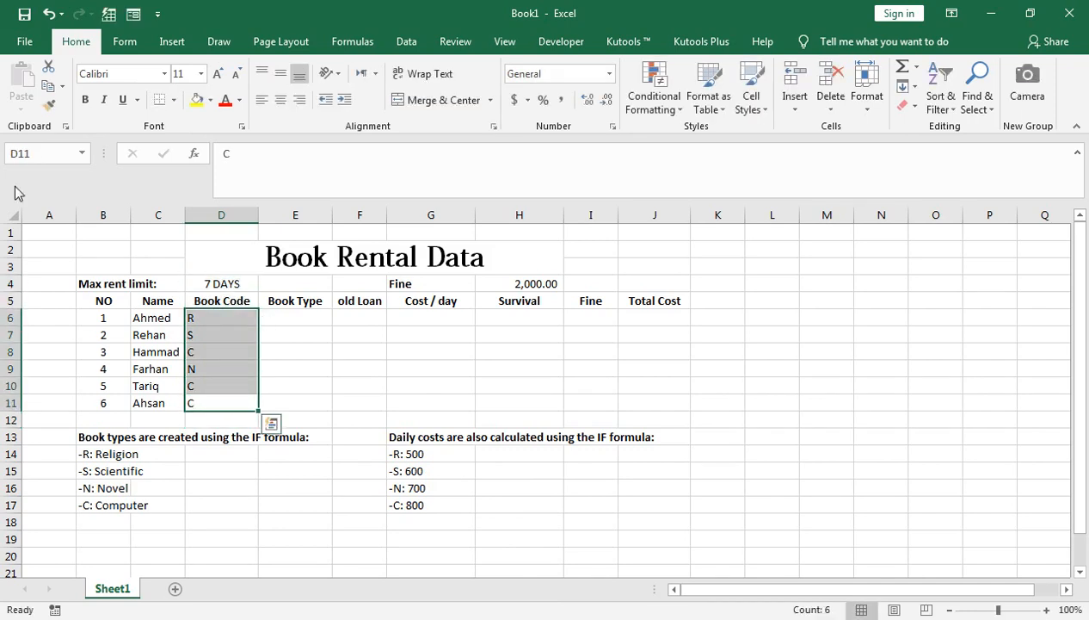
{"action": "left_click", "coordinate": [281, 100]}
{"action": "left_click", "coordinate": [85, 100]}
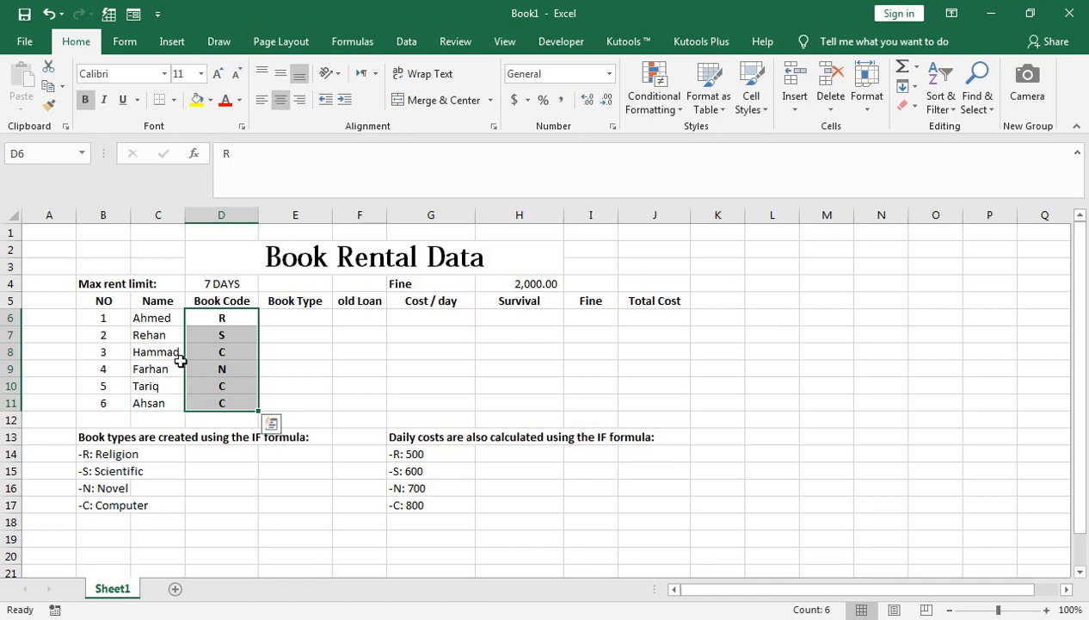
Start an IF formula in Book Type cell E6 with the logical test D6="R"
{"action": "left_click", "coordinate": [295, 318]}
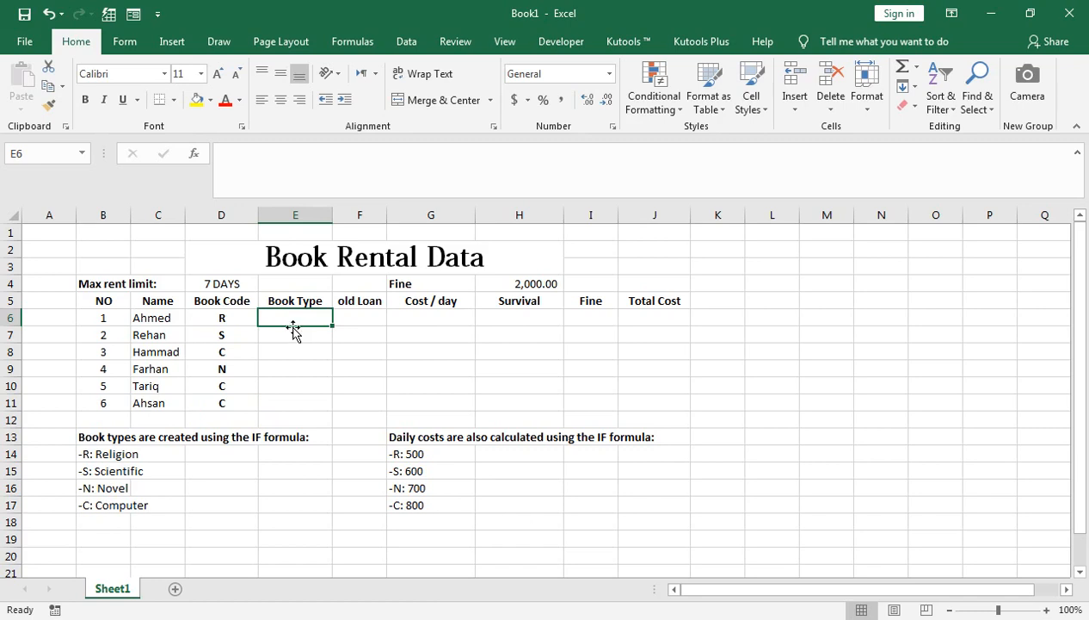
{"action": "key", "text": "Right"}
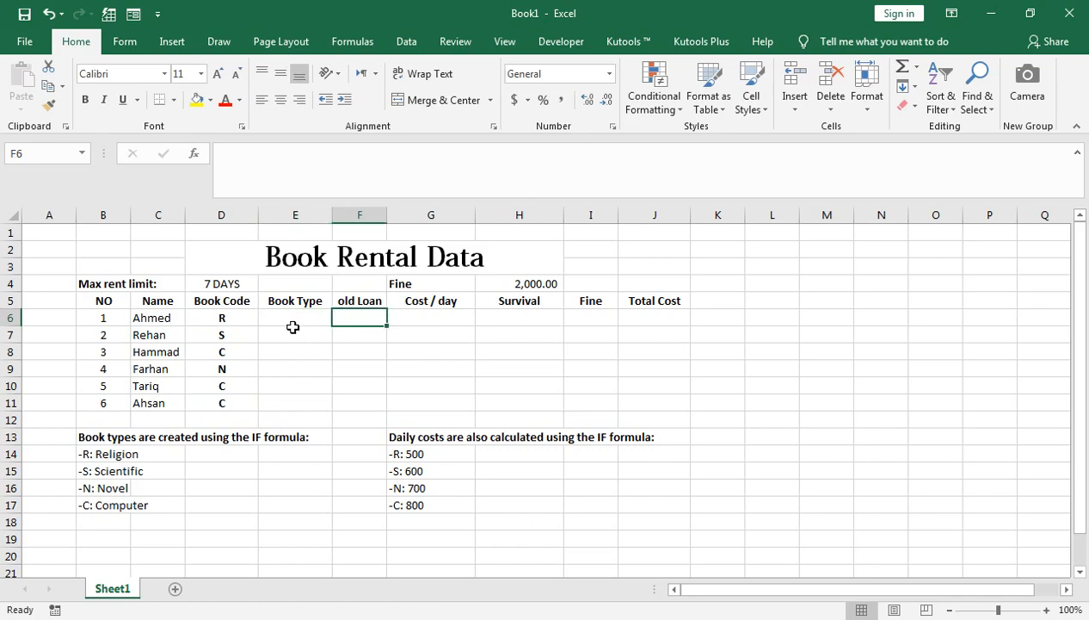
{"action": "left_click", "coordinate": [292, 323]}
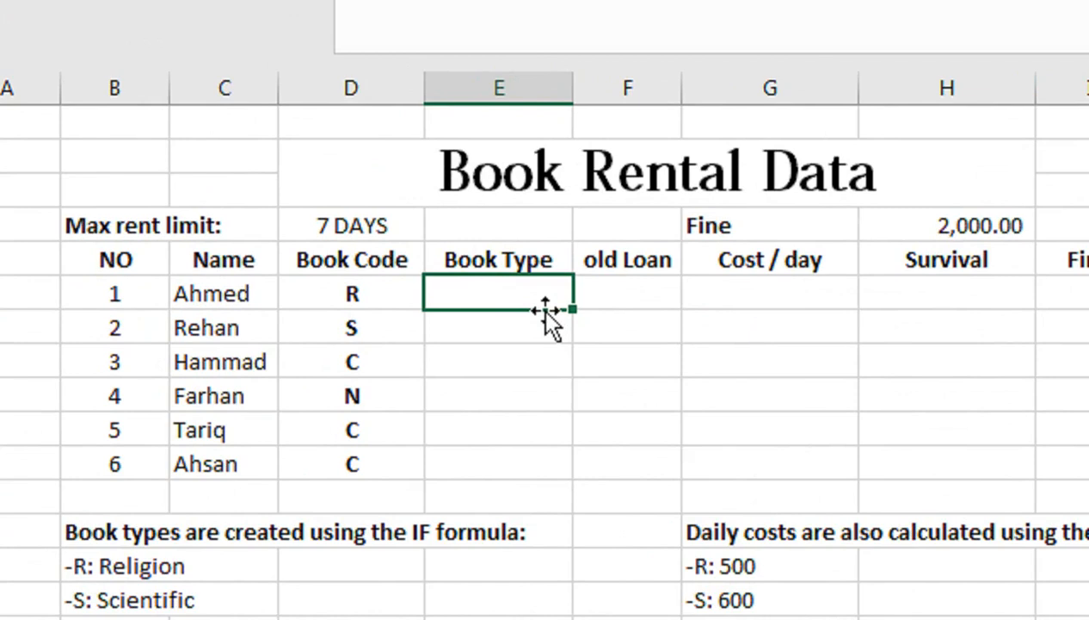
{"action": "type", "text": "=IF("}
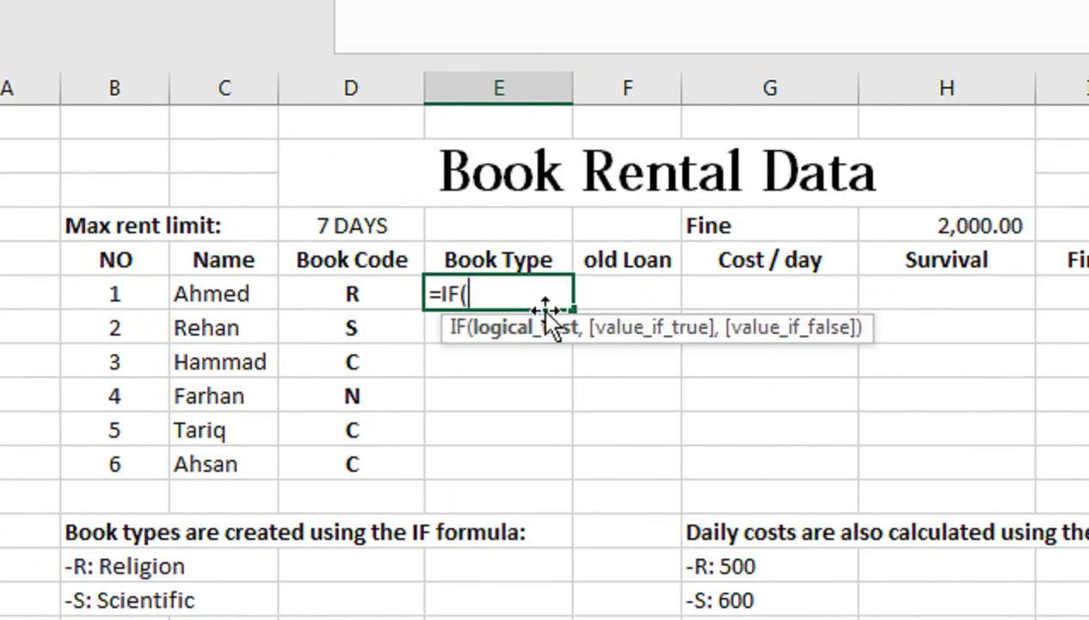
{"action": "key", "text": "Left"}
{"action": "type", "text": "=\"r\""}
{"action": "key", "text": "BackSpace"}
{"action": "key", "text": "BackSpace"}
{"action": "type", "text": "R\""}
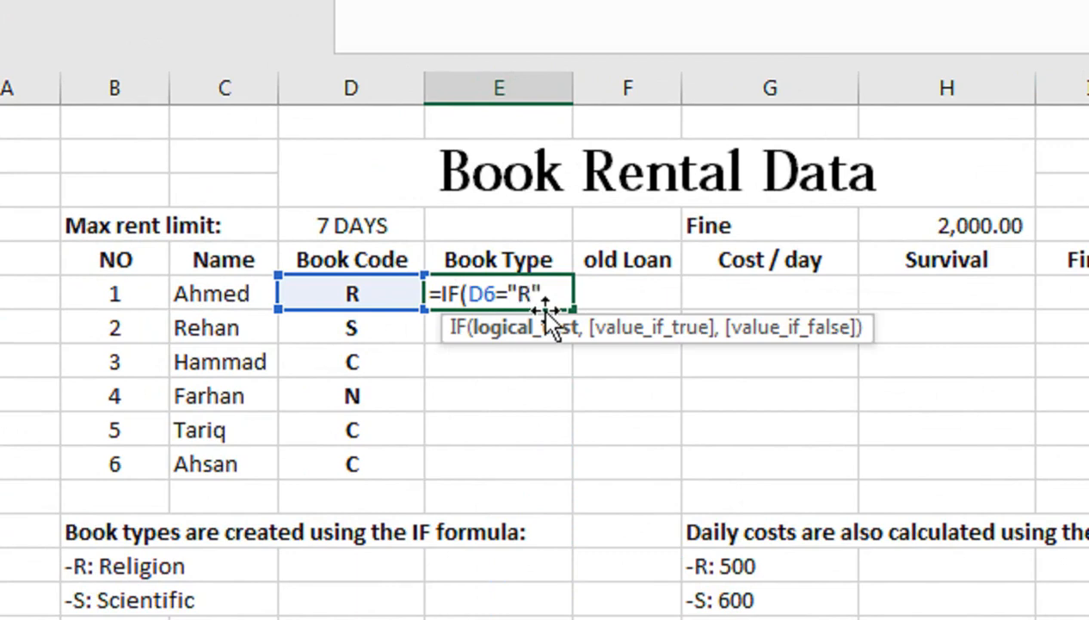
Add RELIGION" as the value if true of the IF formula in E6
{"action": "type", "text": ","}
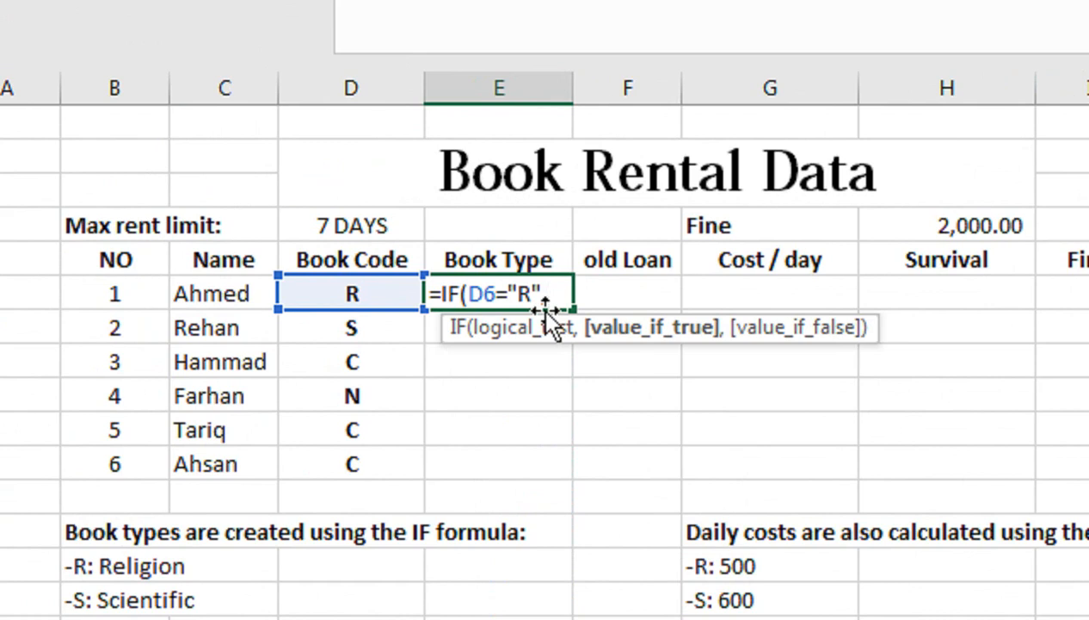
{"action": "type", "text": "r"}
{"action": "key", "text": "BackSpace"}
{"action": "type", "text": "R"}
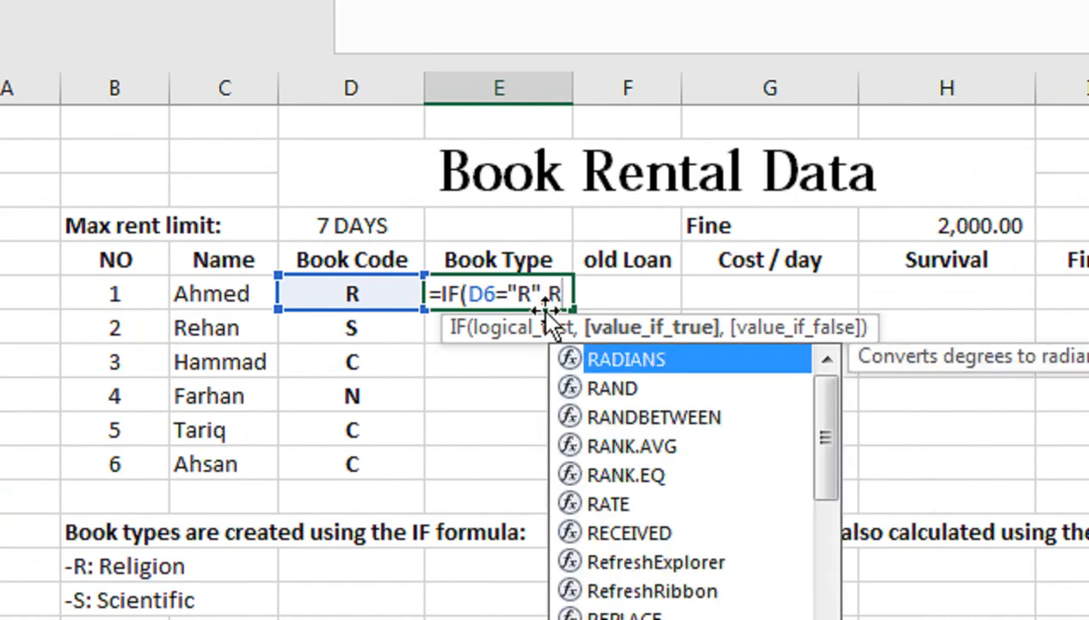
{"action": "type", "text": "ELI"}
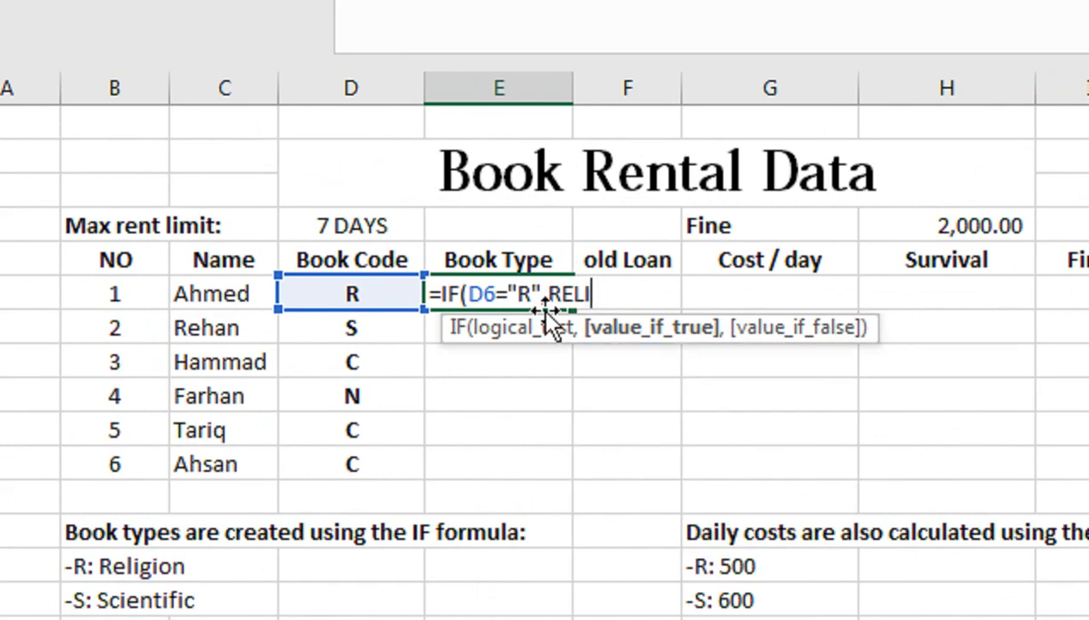
{"action": "type", "text": "GION\""}
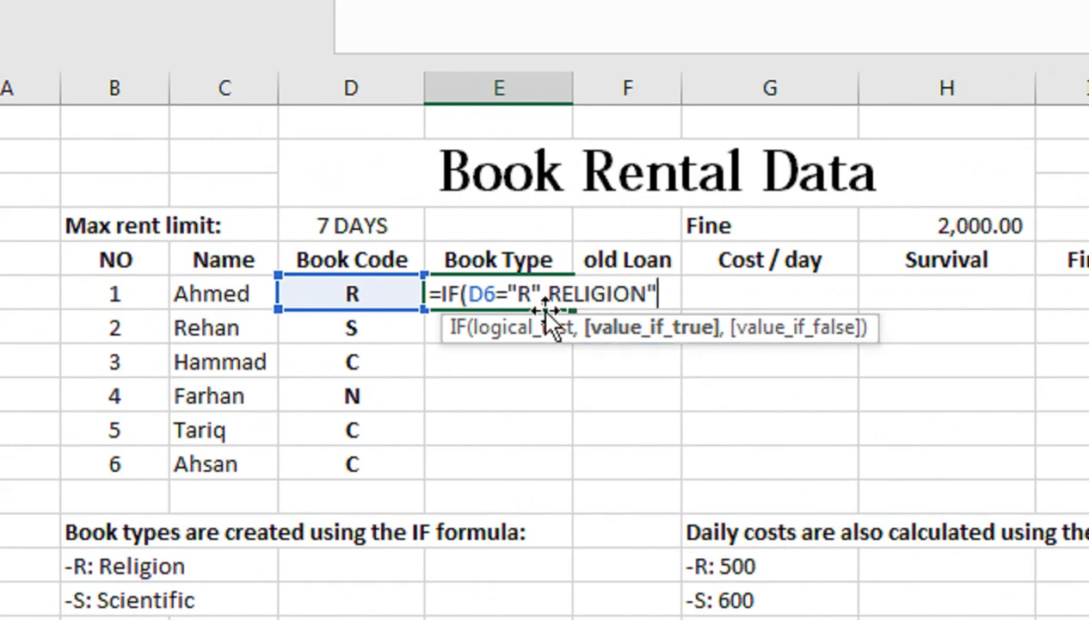
Nest a second IF in the E6 formula that tests D6="S" and gives SCIENTIFIC" as its true value
{"action": "type", "text": ",IF("}
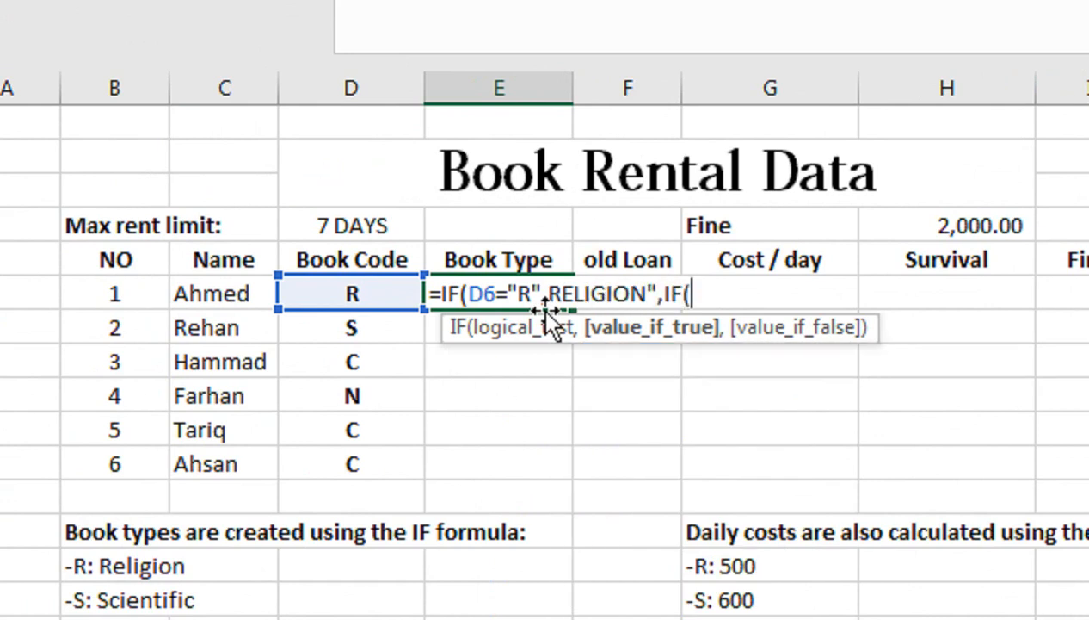
{"action": "left_click", "coordinate": [376, 297]}
{"action": "type", "text": "=\""}
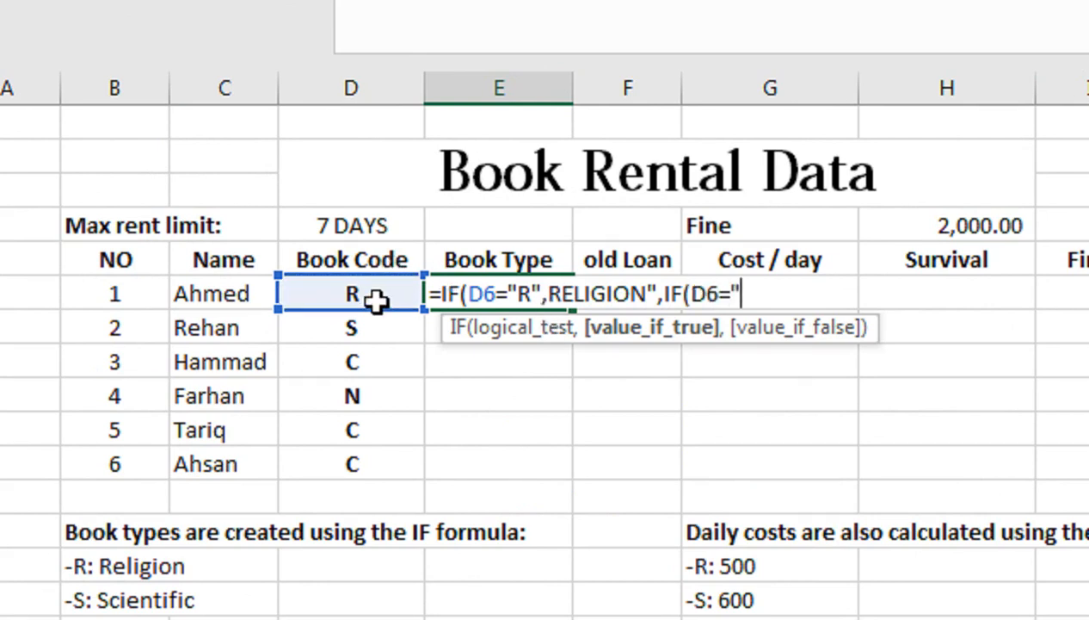
{"action": "type", "text": "S"}
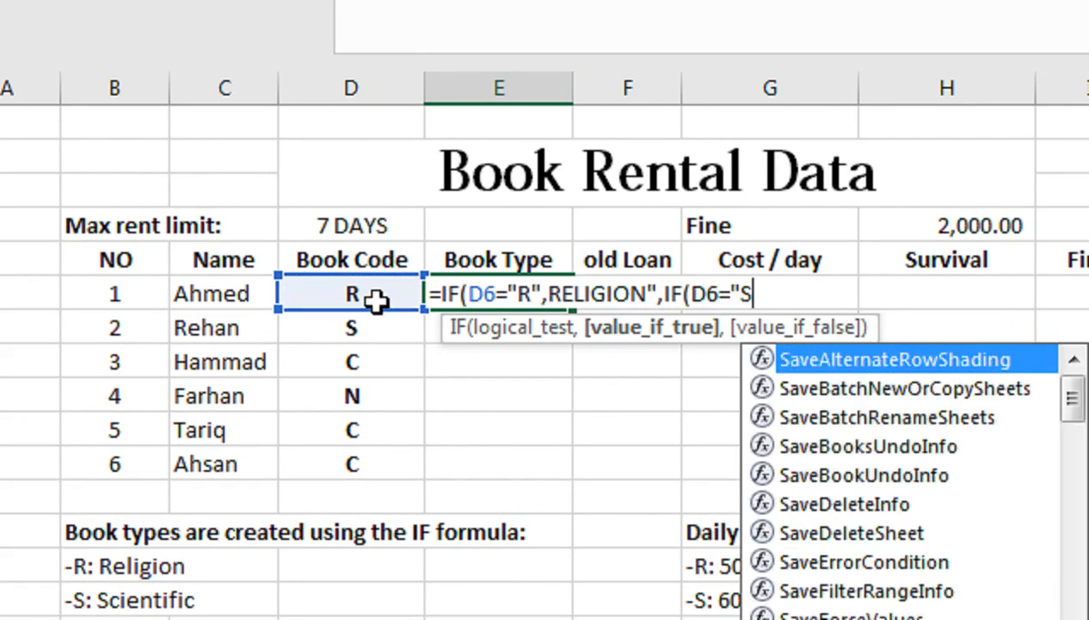
{"action": "type", "text": "\",S"}
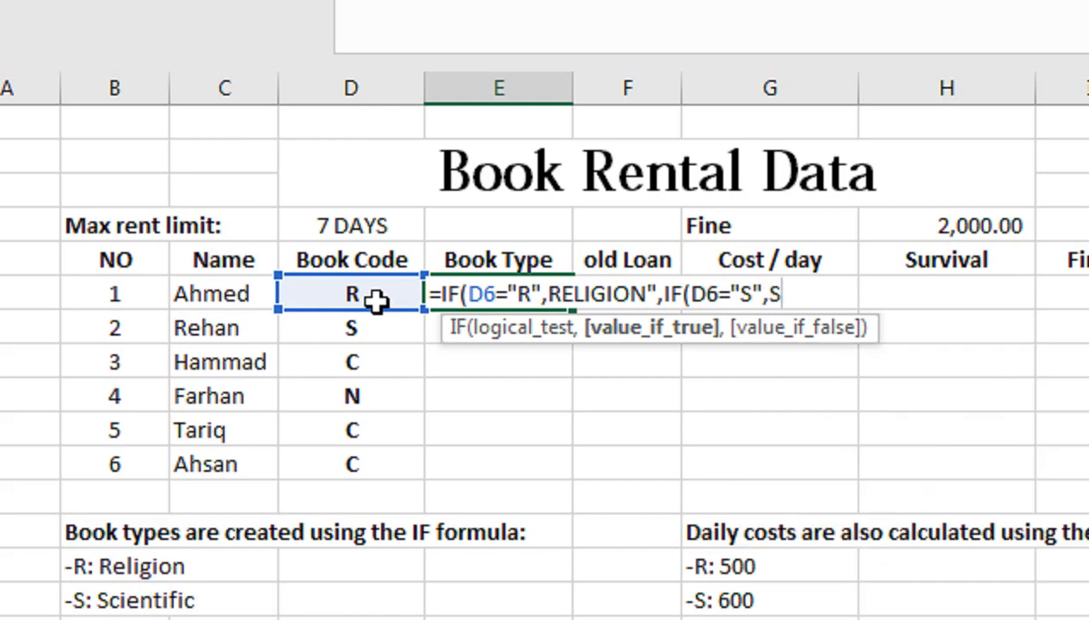
{"action": "type", "text": "CIENTI"}
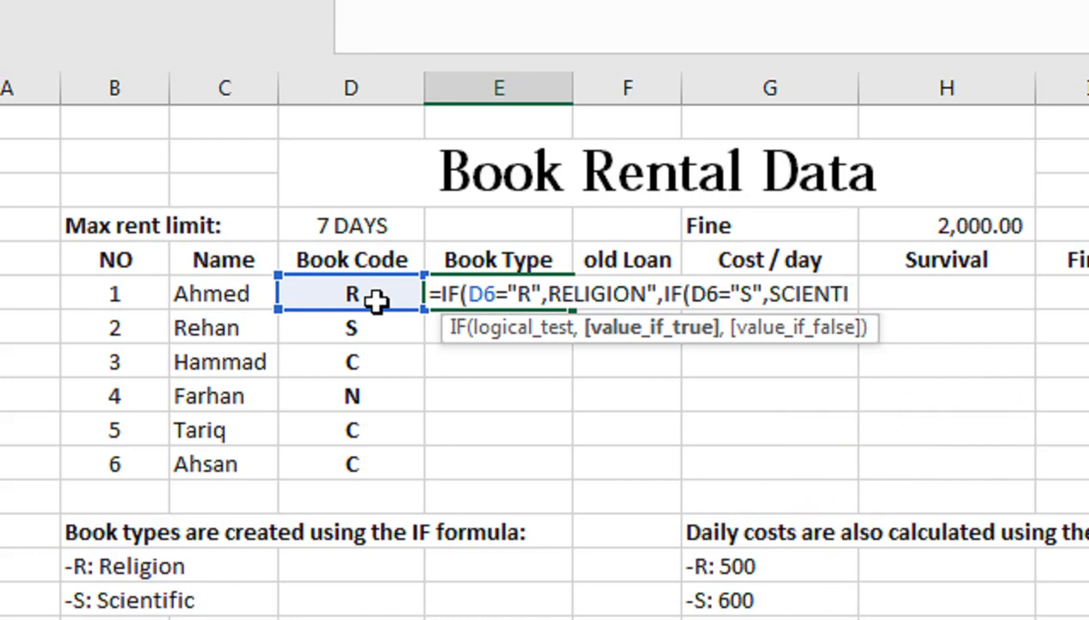
{"action": "type", "text": "FIC\","}
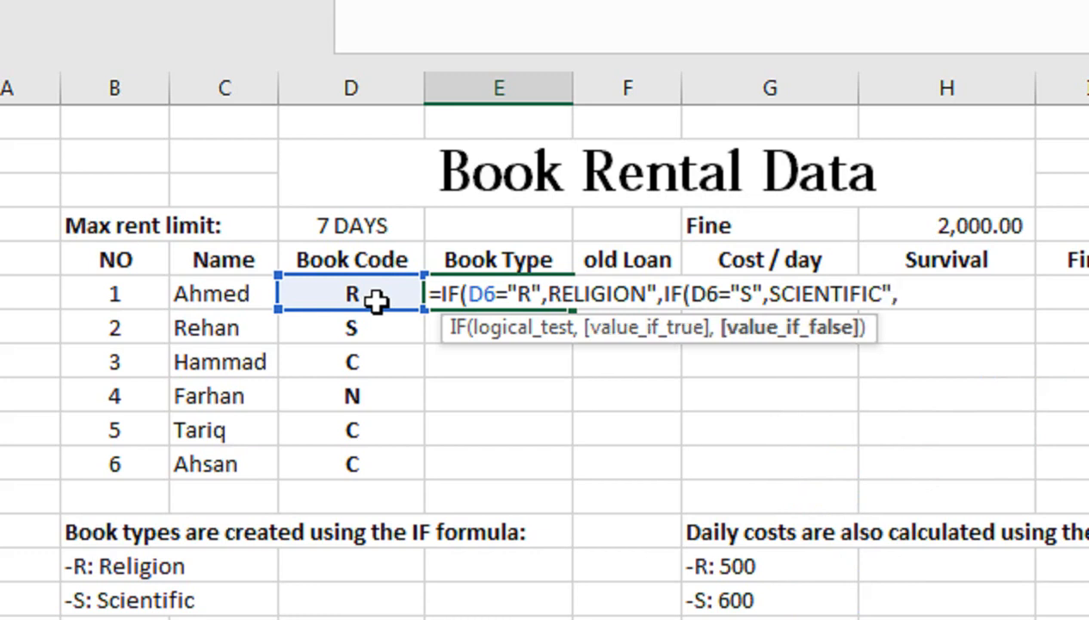
Nest a third IF in the E6 formula that tests D6="C" and gives "COMPUTER" as its true value
{"action": "type", "text": "IF("}
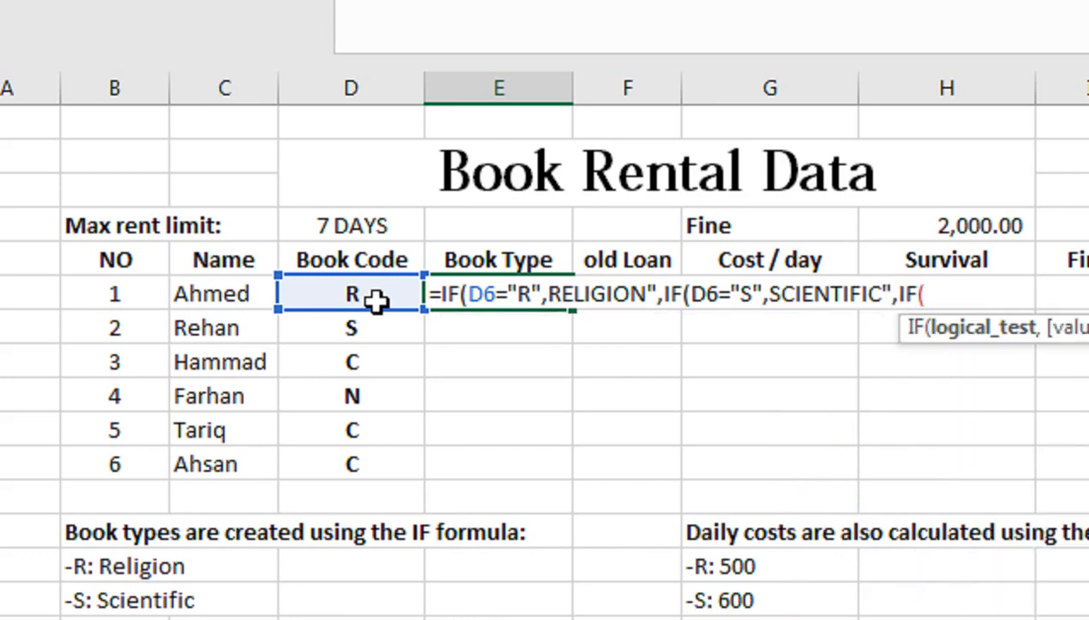
{"action": "left_click", "coordinate": [351, 293]}
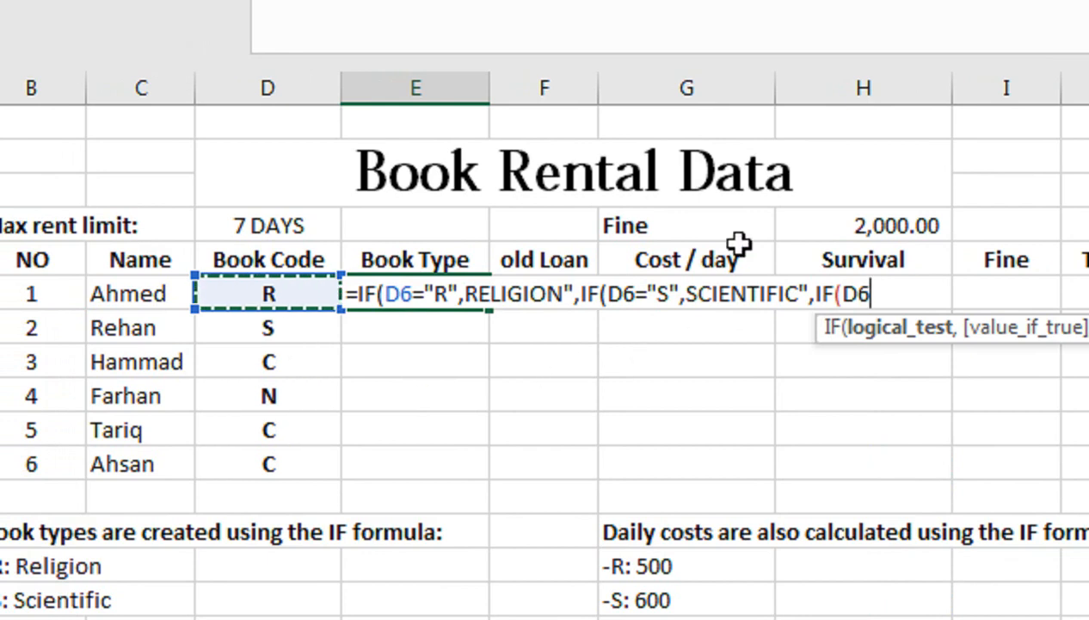
{"action": "type", "text": "="}
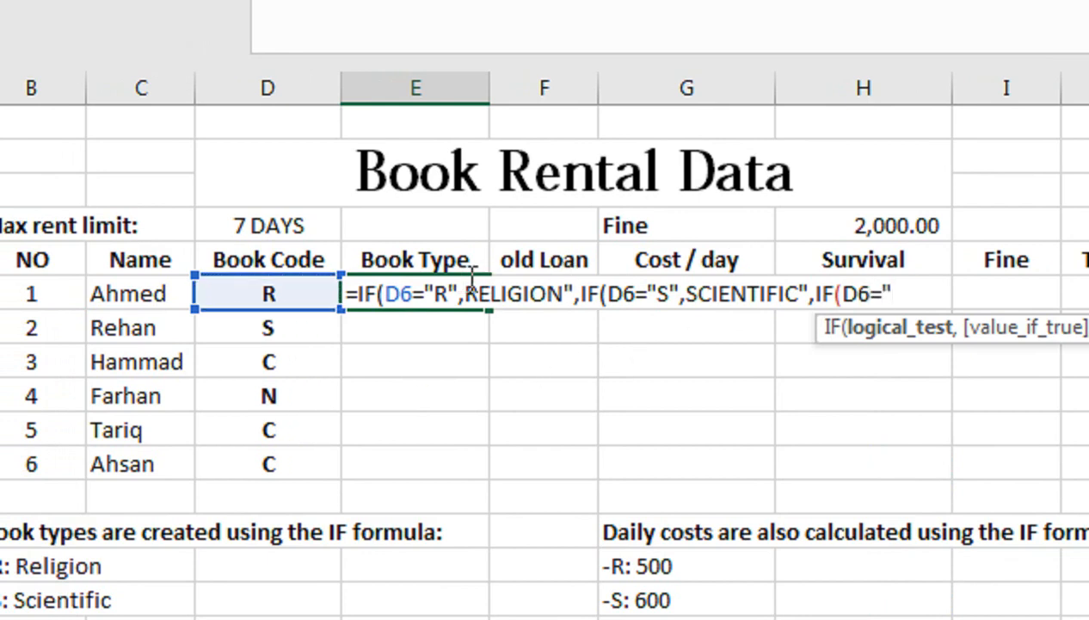
{"action": "type", "text": "\"C\",\"COMPUTER"}
{"action": "key", "text": "BackSpace"}
{"action": "type", "text": "ER"}
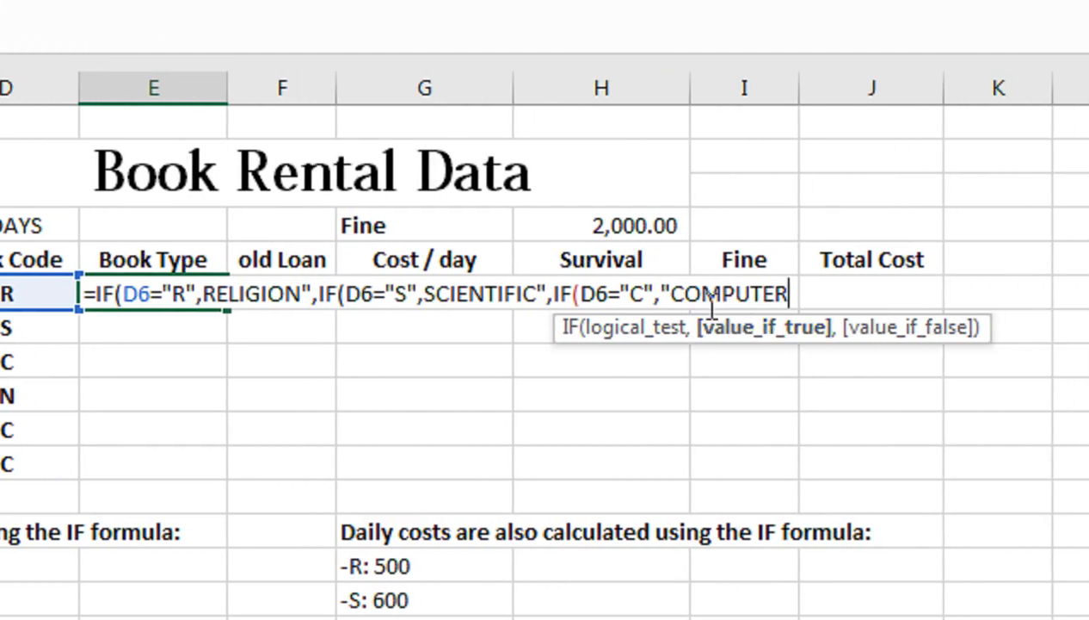
{"action": "type", "text": "\""}
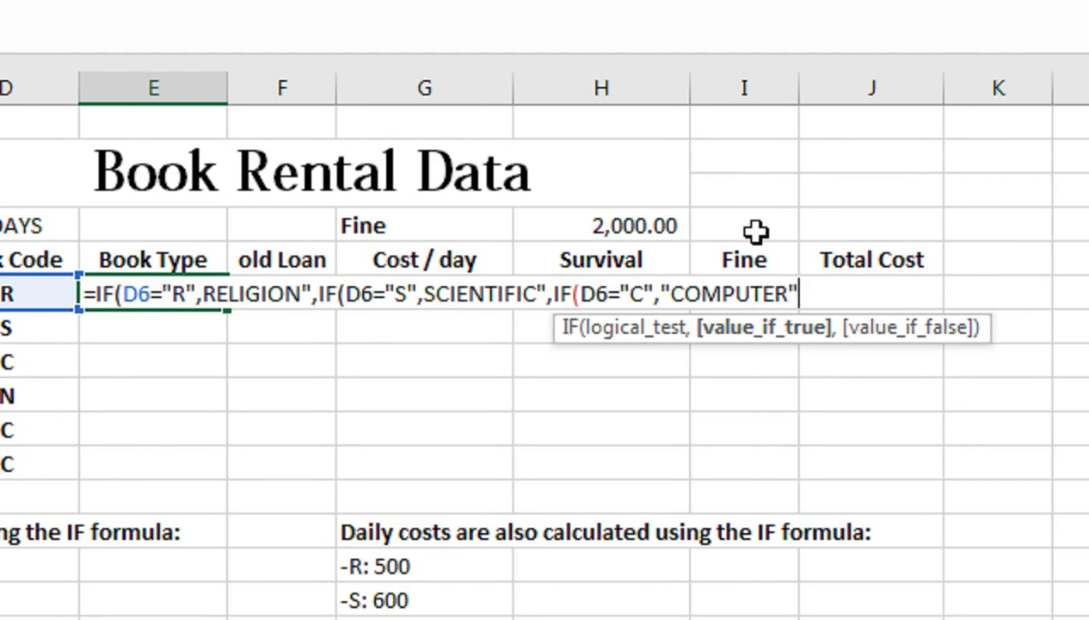
{"action": "type", "text": ","}
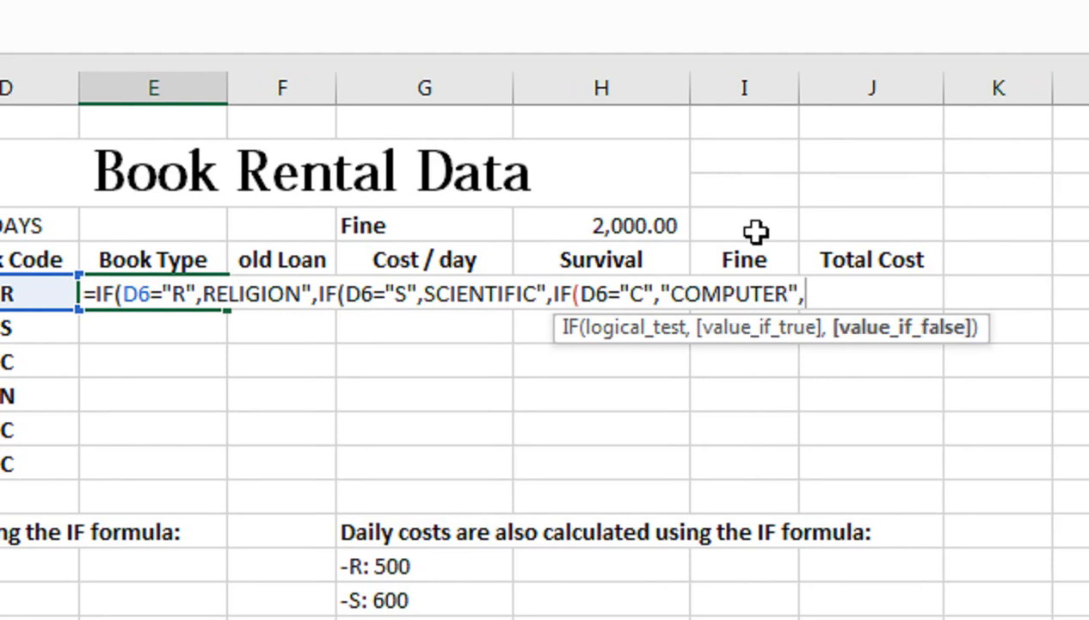
Add "NOVEL" as the final false value in E6, close all three IF functions and try to enter the formula
{"action": "type", "text": "\"NOVEL"}
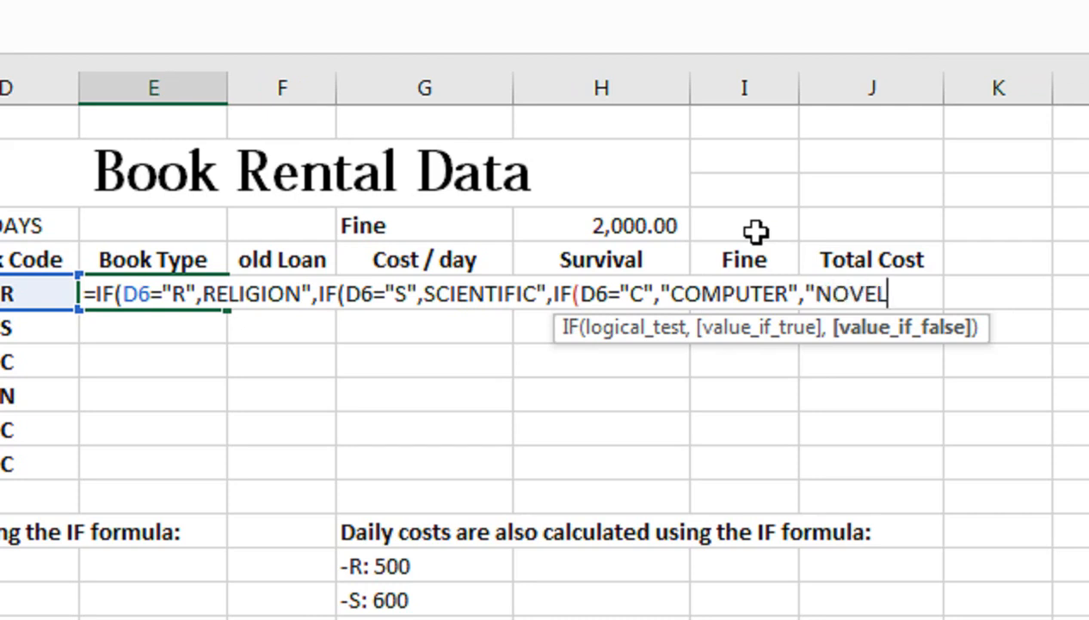
{"action": "type", "text": "\")"}
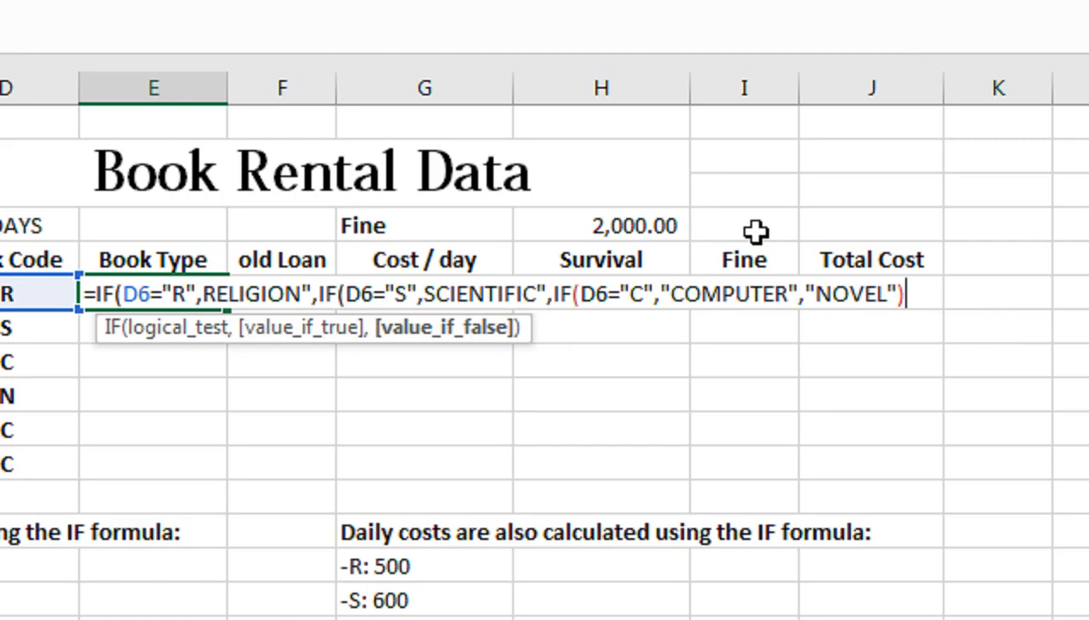
{"action": "type", "text": "))"}
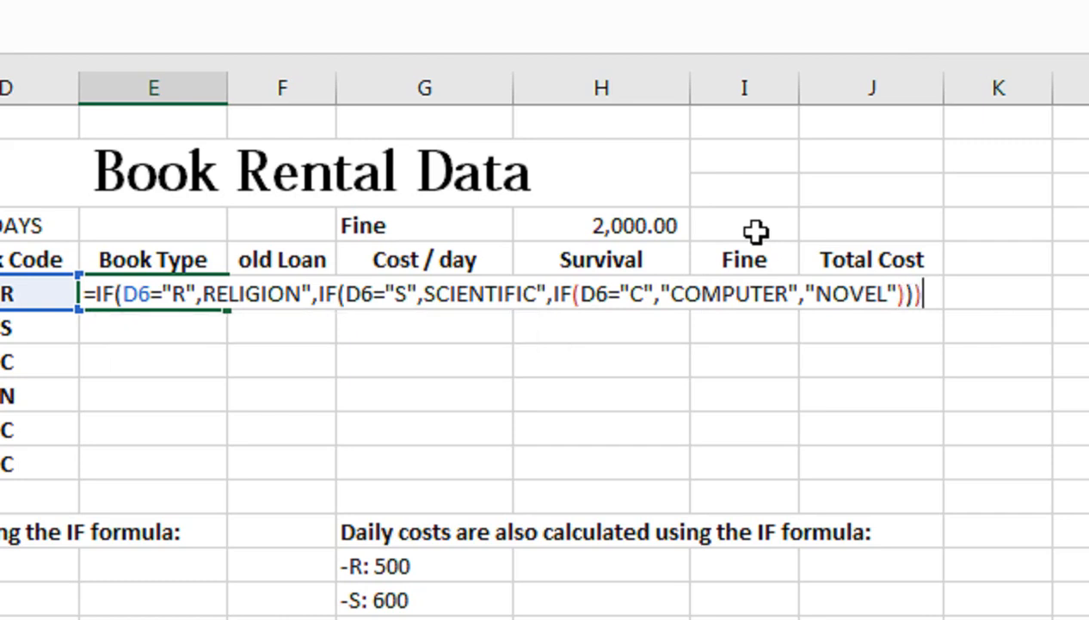
{"action": "key", "text": "Return"}
{"action": "key", "text": "Return"}
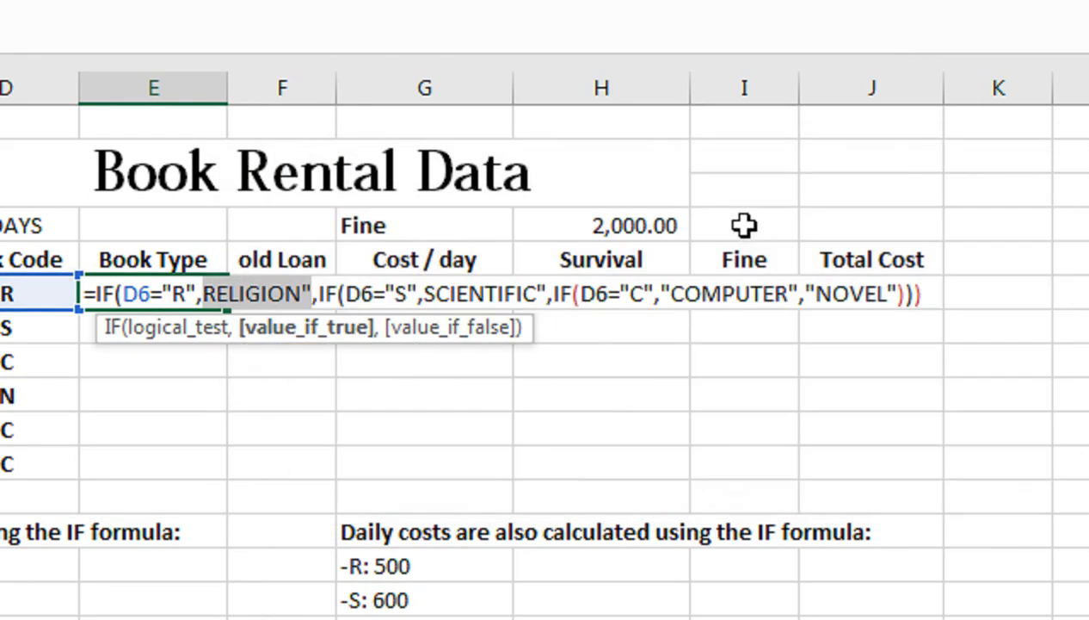
Insert the missing opening quotation marks before RELIGION and SCIENTIFIC in the E6 formula and enter it
{"action": "left_click", "coordinate": [333, 339]}
{"action": "left_click", "coordinate": [279, 295]}
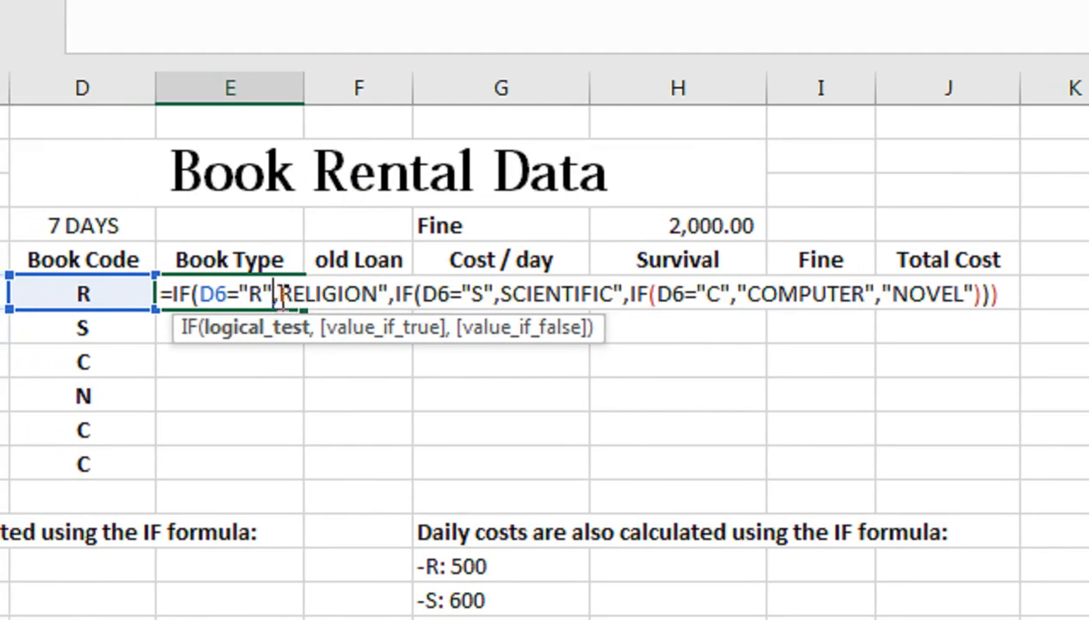
{"action": "type", "text": ",\""}
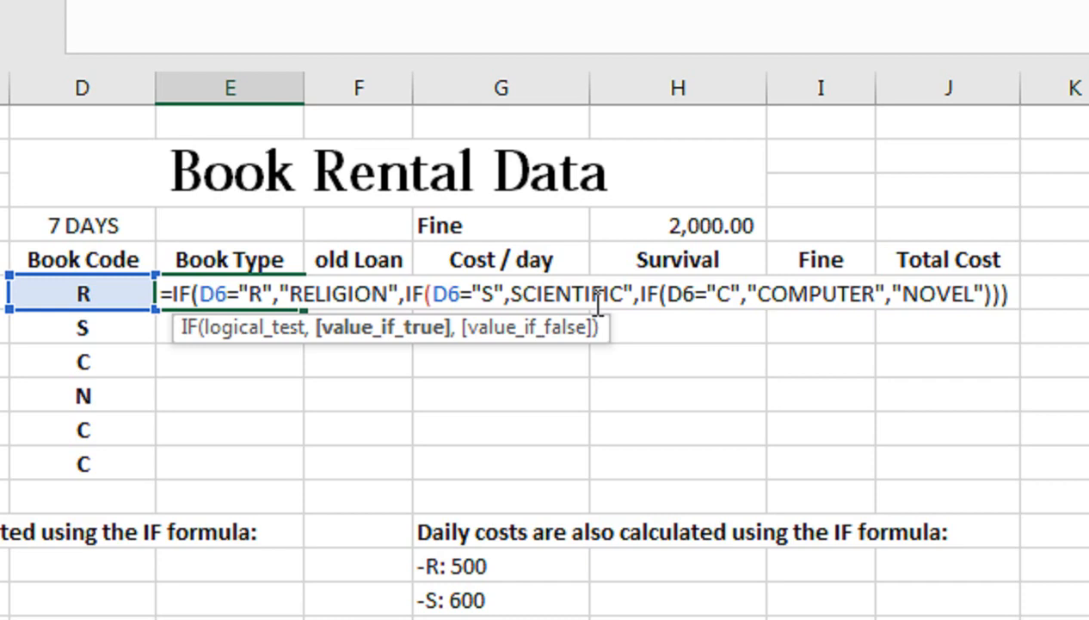
{"action": "key", "text": "Return"}
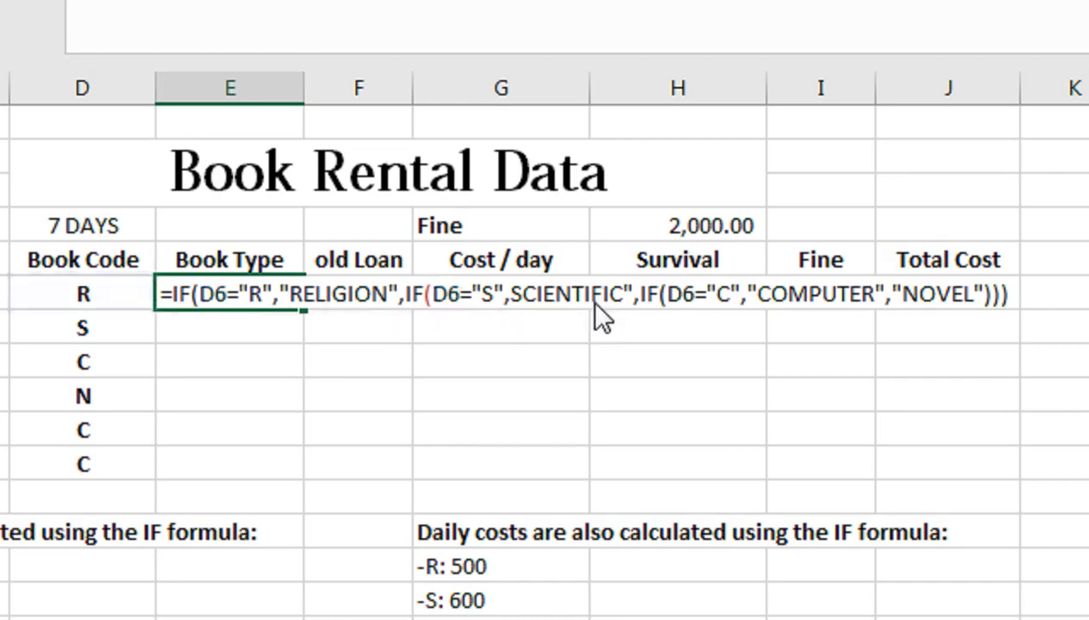
{"action": "left_click", "coordinate": [657, 469]}
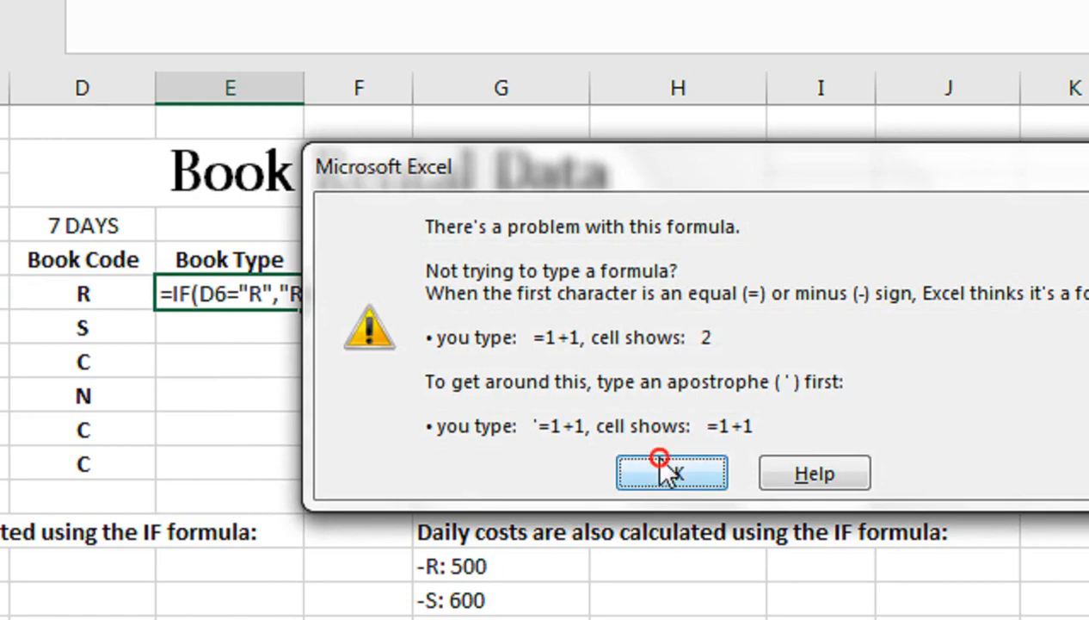
{"action": "left_click", "coordinate": [516, 294]}
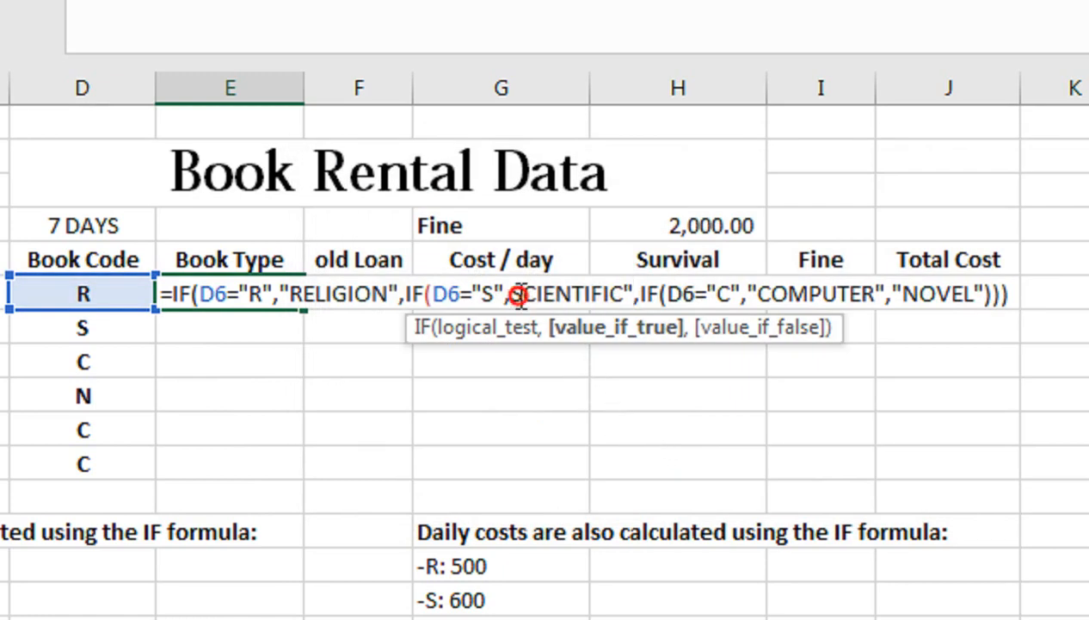
{"action": "type", "text": "\""}
{"action": "scroll", "coordinate": [829, 291], "scroll_direction": "right", "scroll_amount": 1}
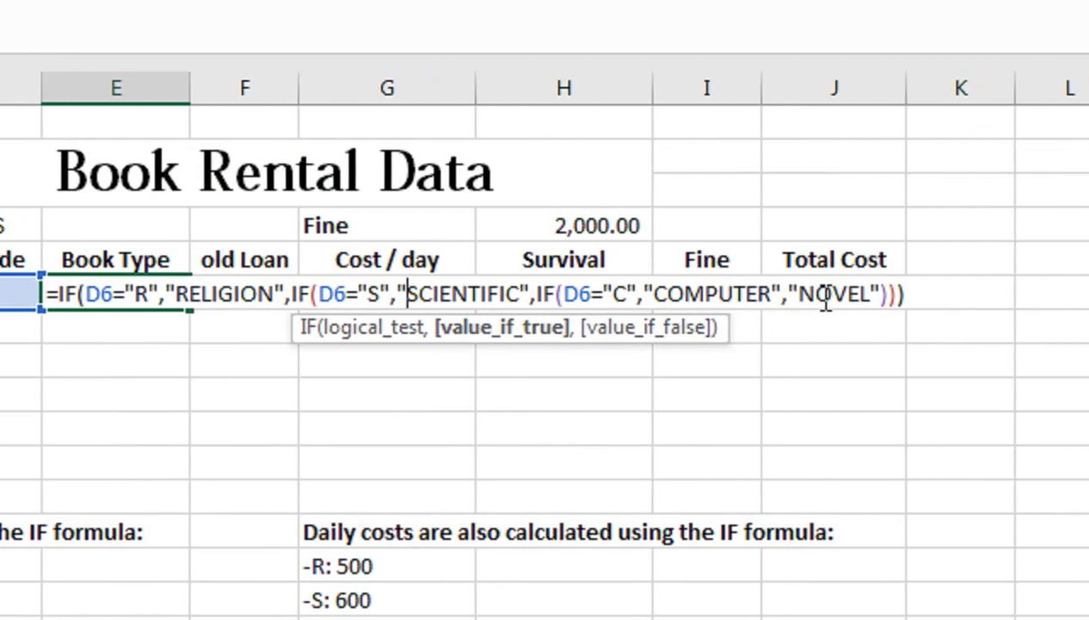
{"action": "key", "text": "Return"}
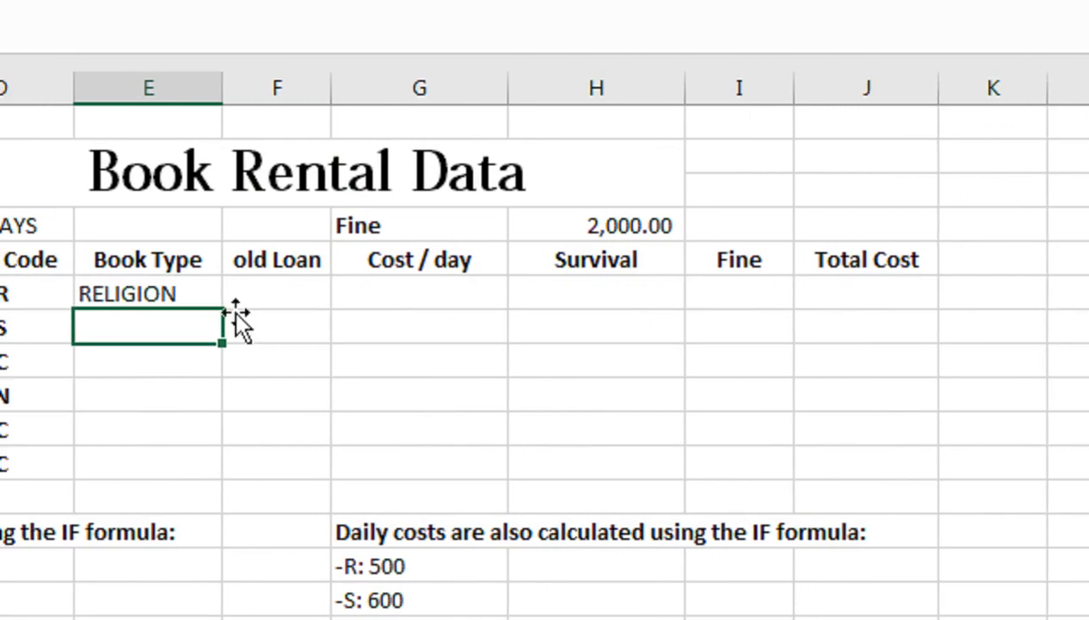
Fill the Book Type formula from E6 down to E11 and widen columns E and F
{"action": "left_click", "coordinate": [109, 294]}
{"action": "double_click", "coordinate": [354, 314]}
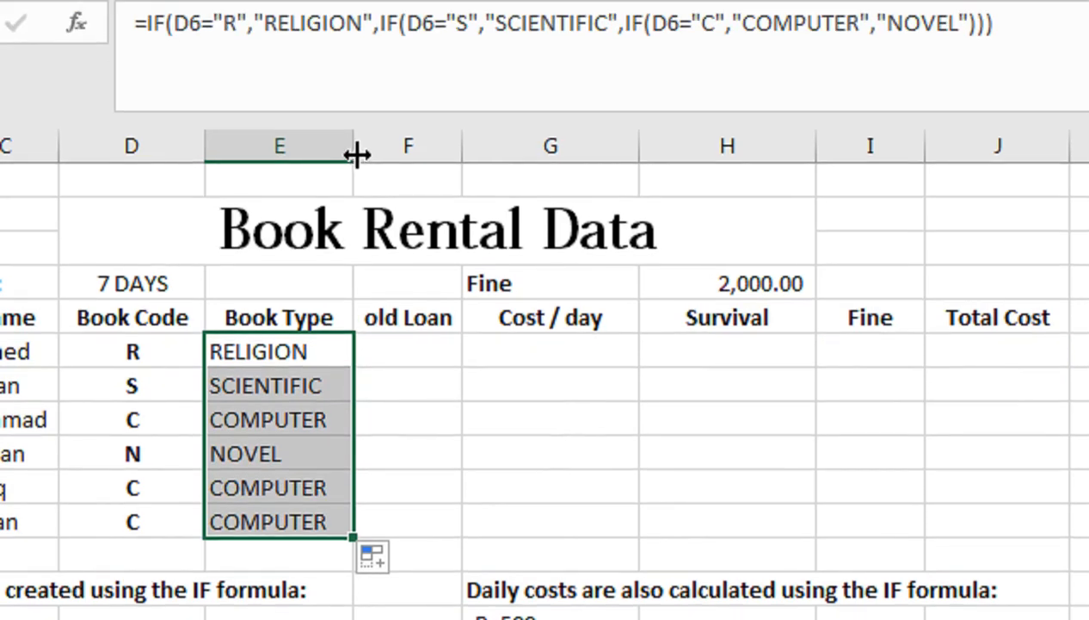
{"action": "left_click_drag", "start_coordinate": [354, 104], "coordinate": [383, 104]}
{"action": "left_click_drag", "start_coordinate": [500, 154], "coordinate": [540, 154]}
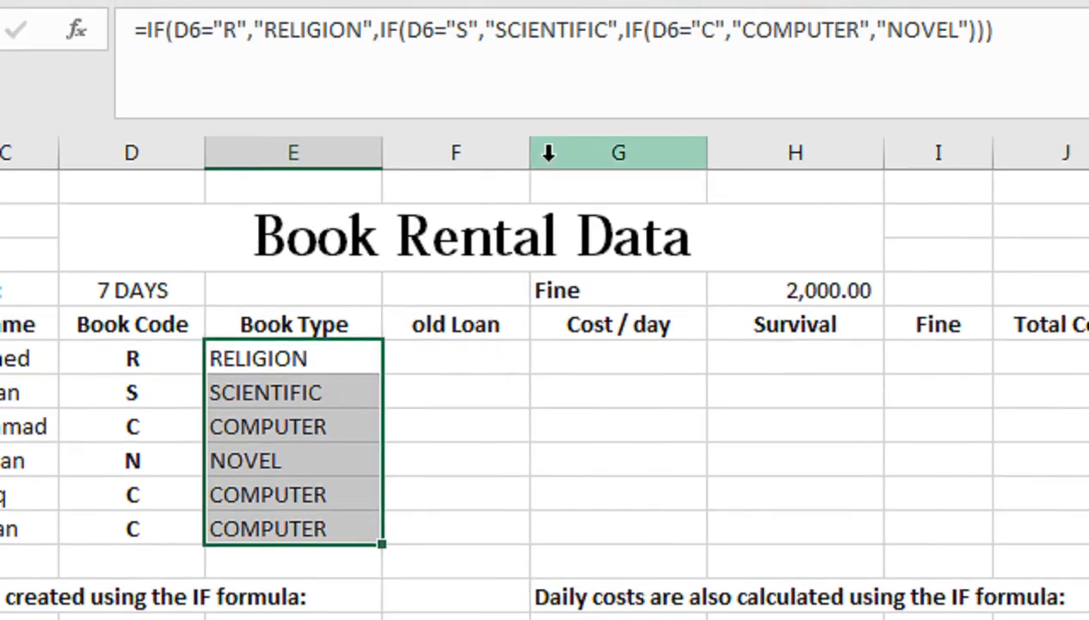
{"action": "left_click", "coordinate": [613, 151]}
Enter the old Loan values 8, 2, 2, 3, 9 and 10 in cells F6 to F11
{"action": "left_click", "coordinate": [414, 360]}
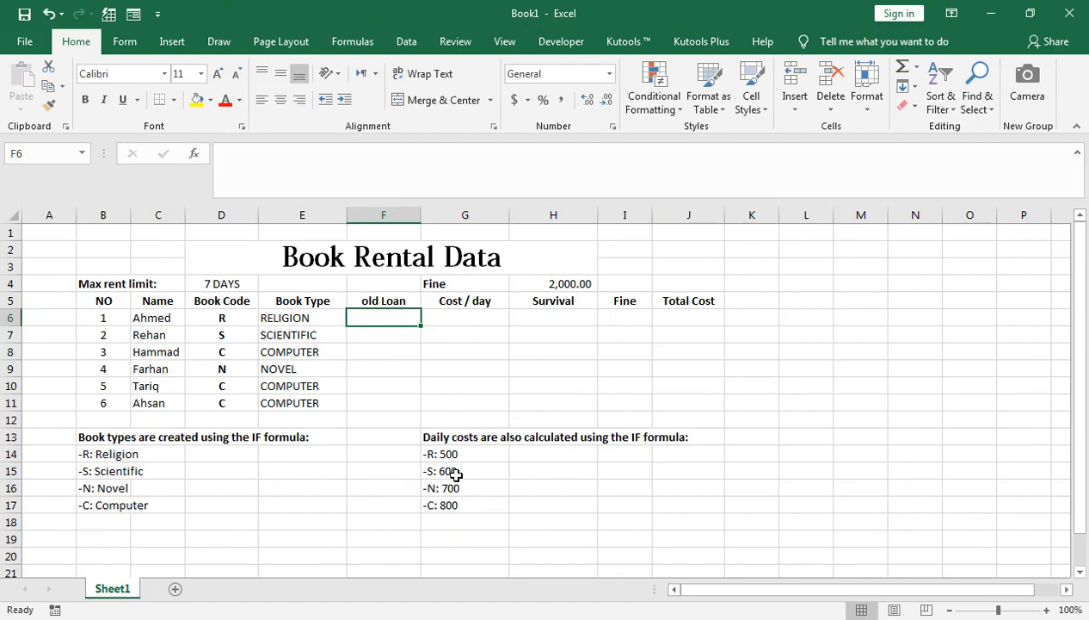
{"action": "left_click", "coordinate": [468, 317]}
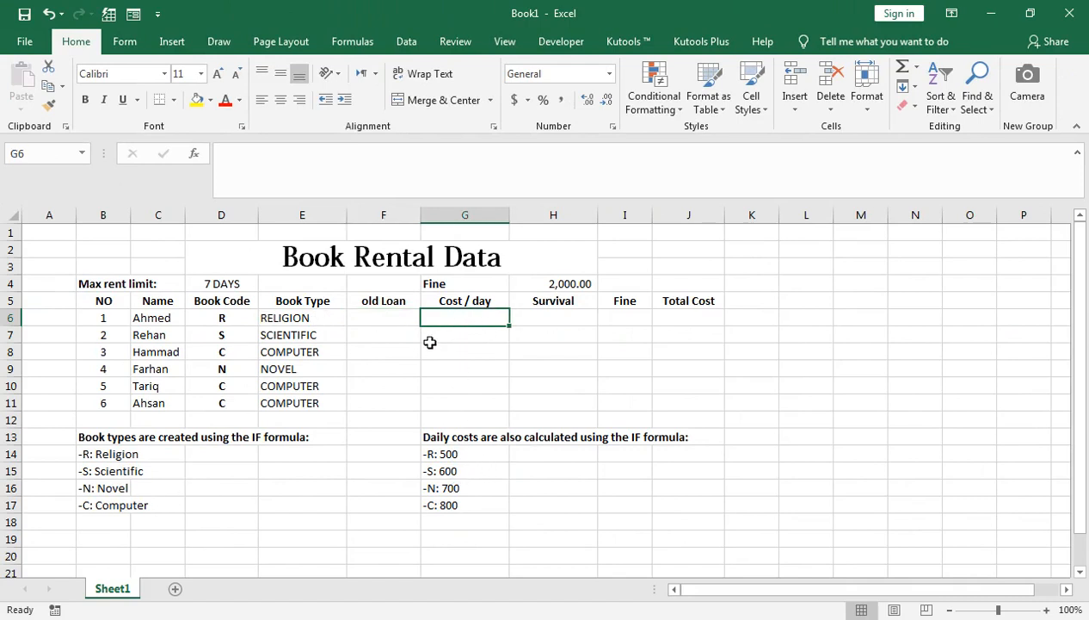
{"action": "left_click", "coordinate": [390, 317]}
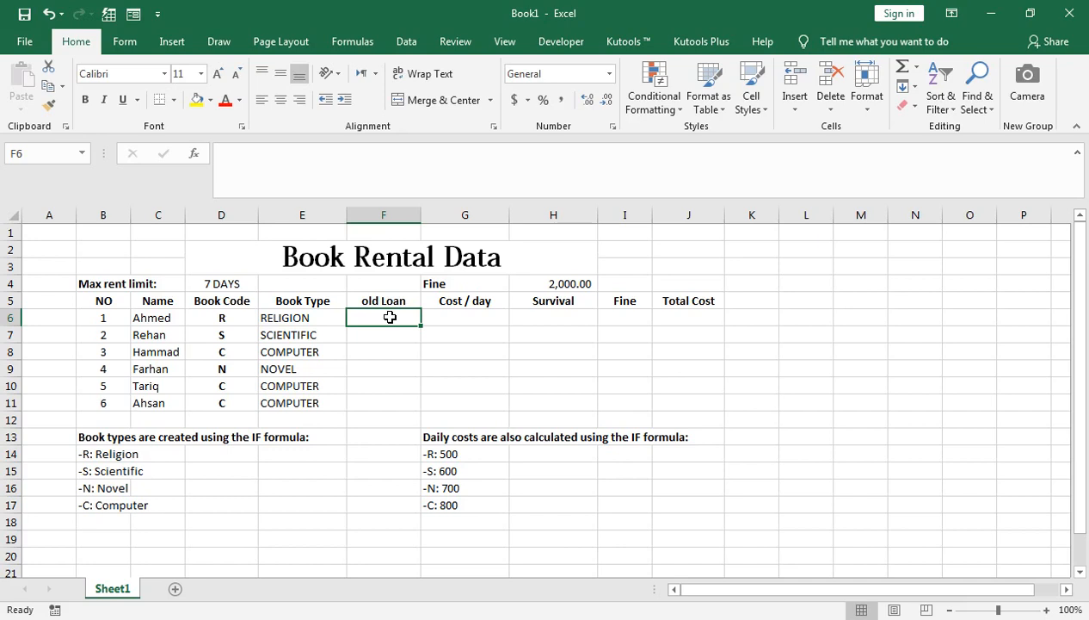
{"action": "type", "text": "8"}
{"action": "key", "text": "Return"}
{"action": "type", "text": "2"}
{"action": "key", "text": "Return"}
{"action": "type", "text": "2"}
{"action": "key", "text": "Return"}
{"action": "type", "text": "3"}
{"action": "key", "text": "Return"}
{"action": "type", "text": "9"}
{"action": "key", "text": "Return"}
{"action": "type", "text": "3"}
{"action": "key", "text": "Return"}
{"action": "key", "text": "Up"}
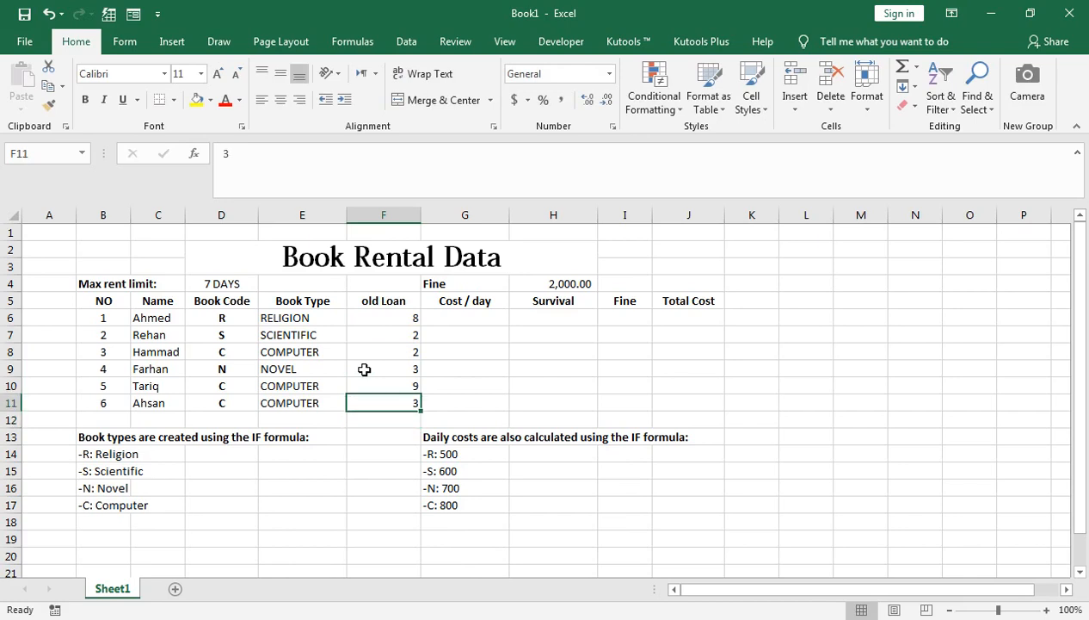
{"action": "type", "text": "10"}
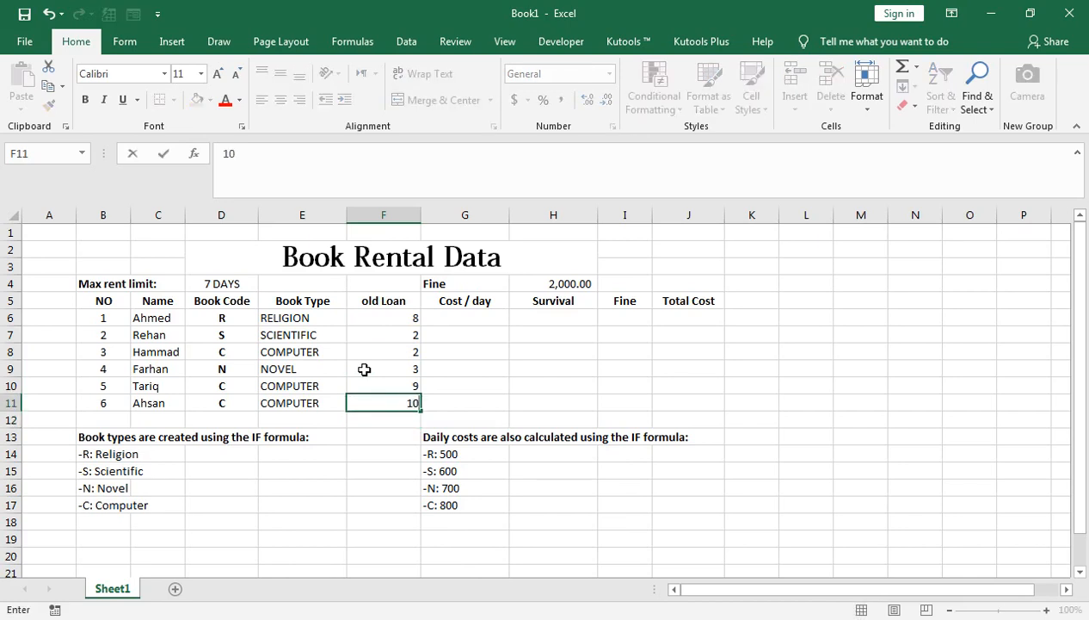
{"action": "key", "text": "ctrl+Return"}
Centre the old Loan values in F6 to F11
{"action": "key", "text": "ctrl+shift+Up"}
{"action": "key", "text": "shift+Down"}
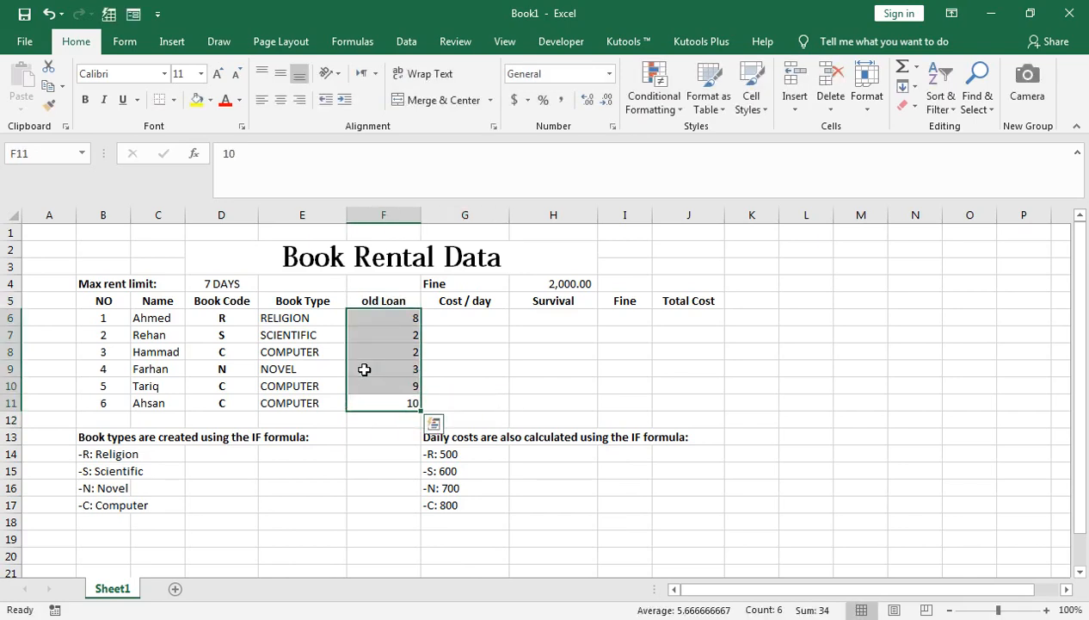
{"action": "left_click", "coordinate": [432, 321]}
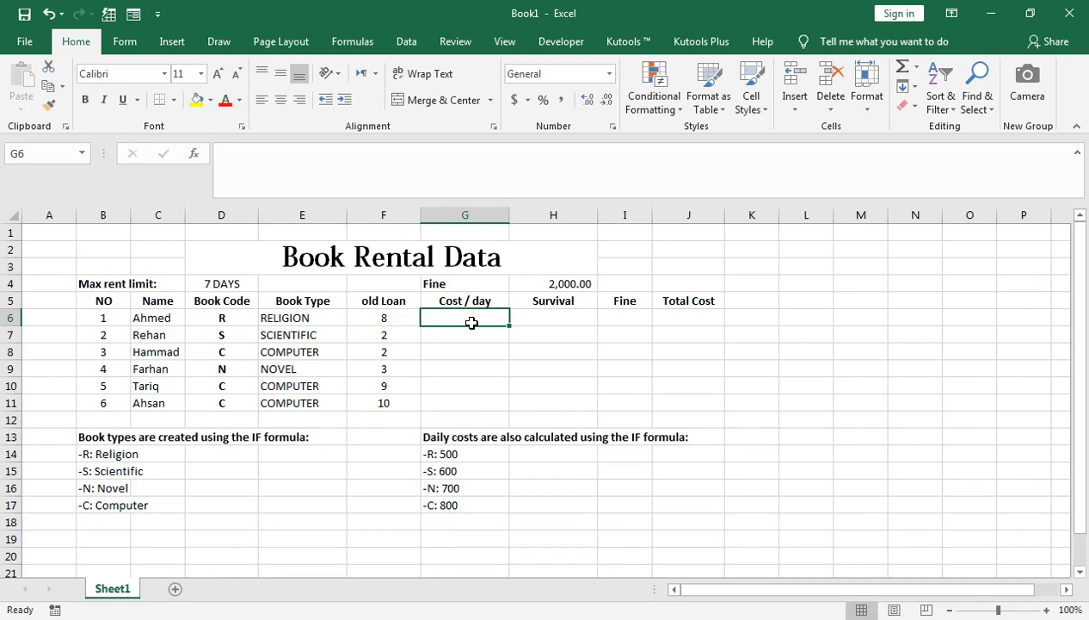
Copy the nested IF formula text from Book Type cell E6 into Cost / day cell G6 with its D6 references intact
{"action": "left_click", "coordinate": [306, 317]}
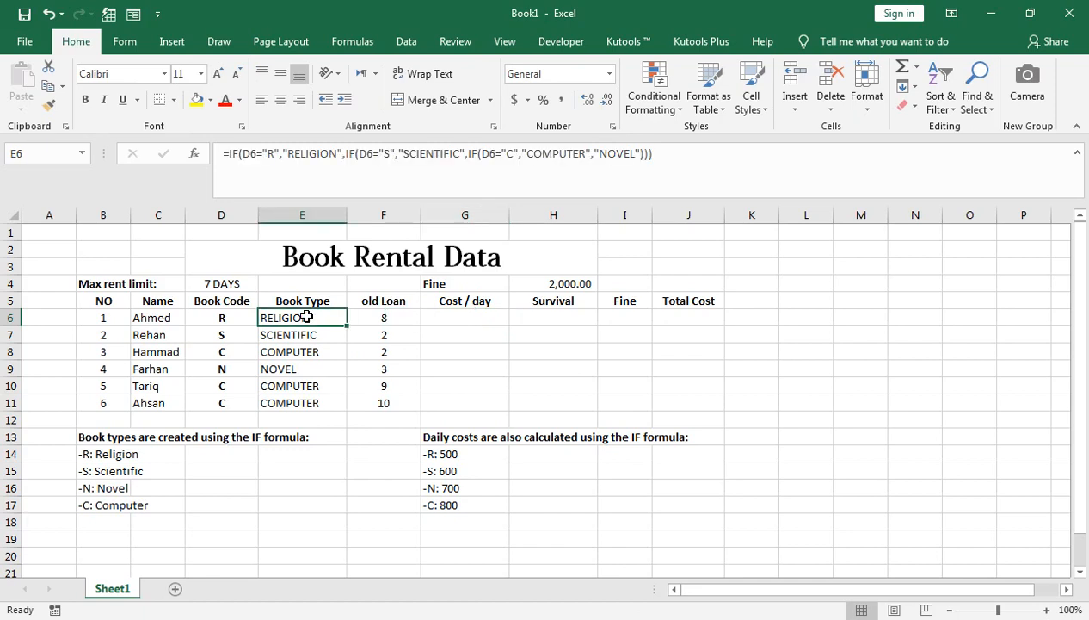
{"action": "double_click", "coordinate": [306, 318]}
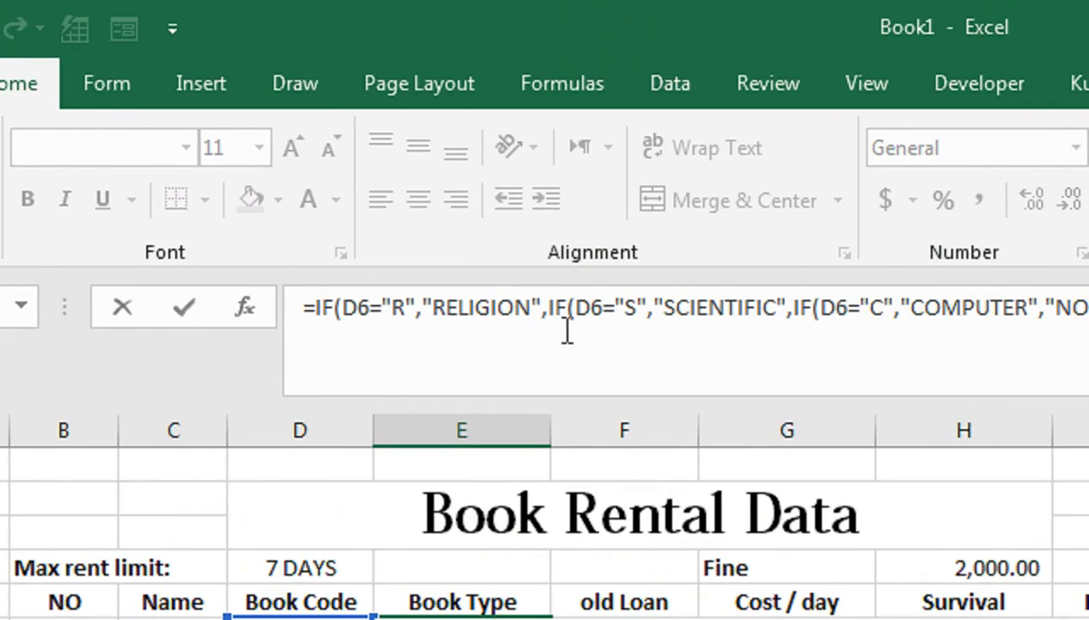
{"action": "left_click", "coordinate": [354, 156]}
{"action": "triple_click", "coordinate": [568, 316]}
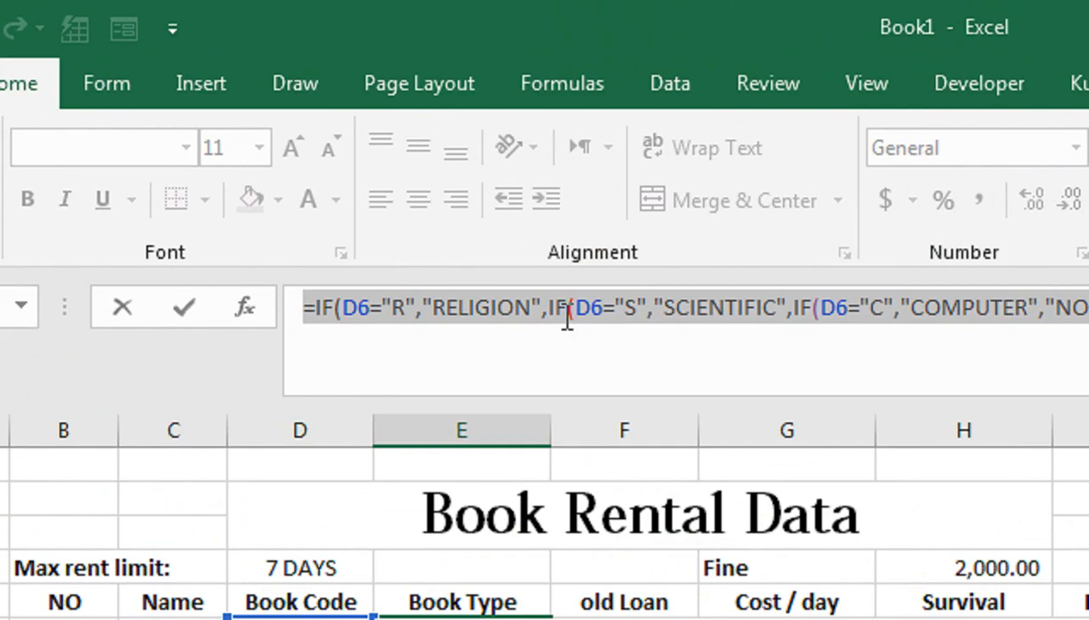
{"action": "key", "text": "Return"}
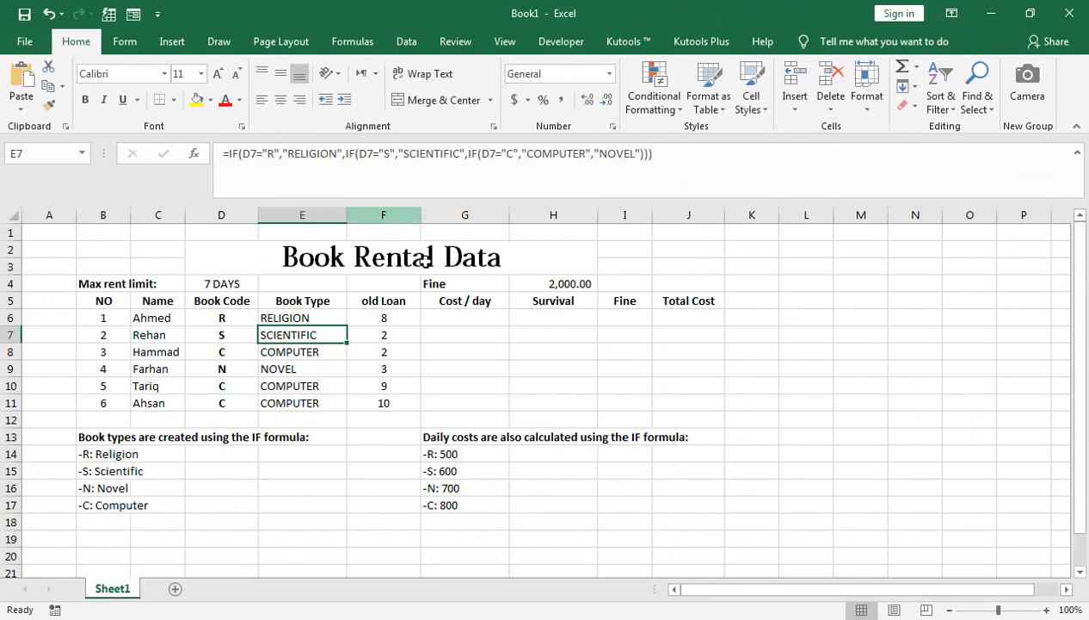
{"action": "left_click", "coordinate": [465, 318]}
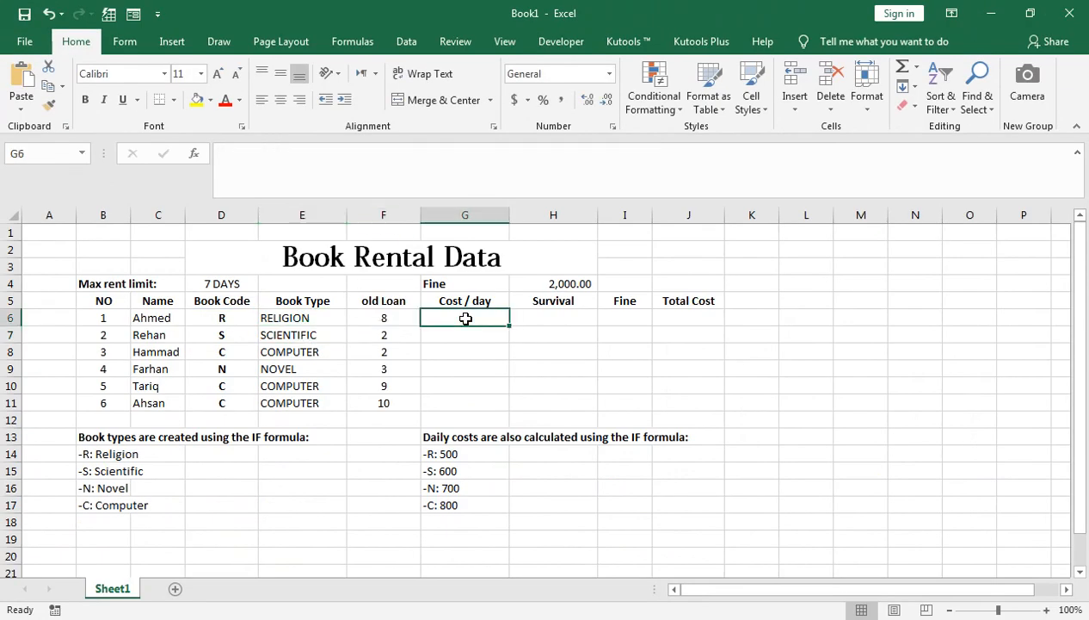
{"action": "type", "text": "=IF(D6=\"R\",\"RELIGION\",IF(D6=\"S\",\"SCIENTIFIC\",IF(D6=\"C\",\"COMPUTER\",\"NOVEL\")))"}
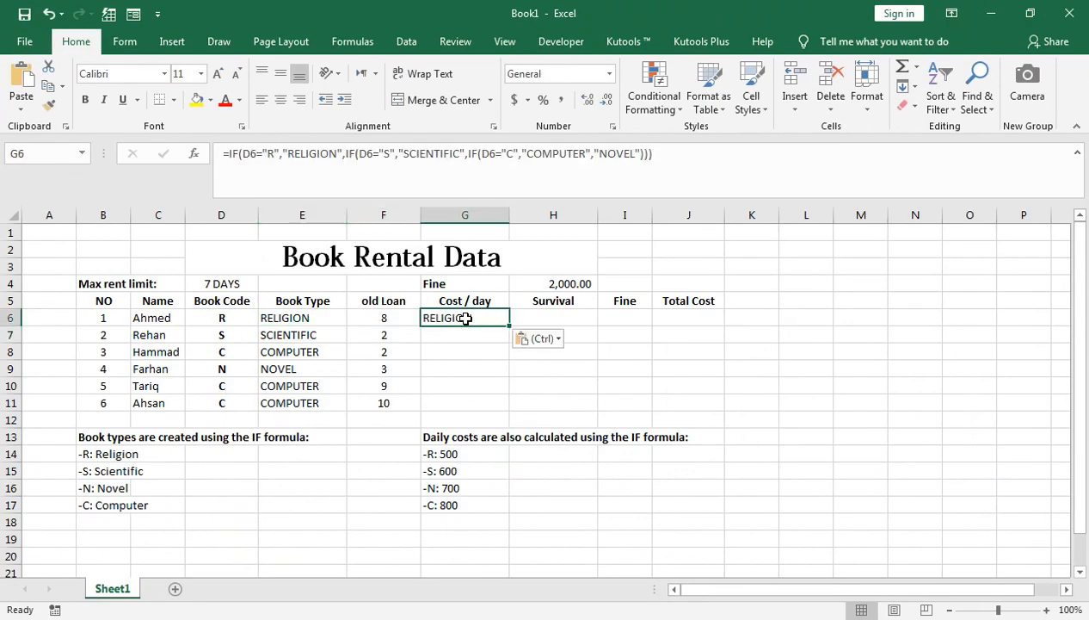
Replace the "RELIGION" result in the G6 formula with the number 500 for code R
{"action": "double_click", "coordinate": [462, 317]}
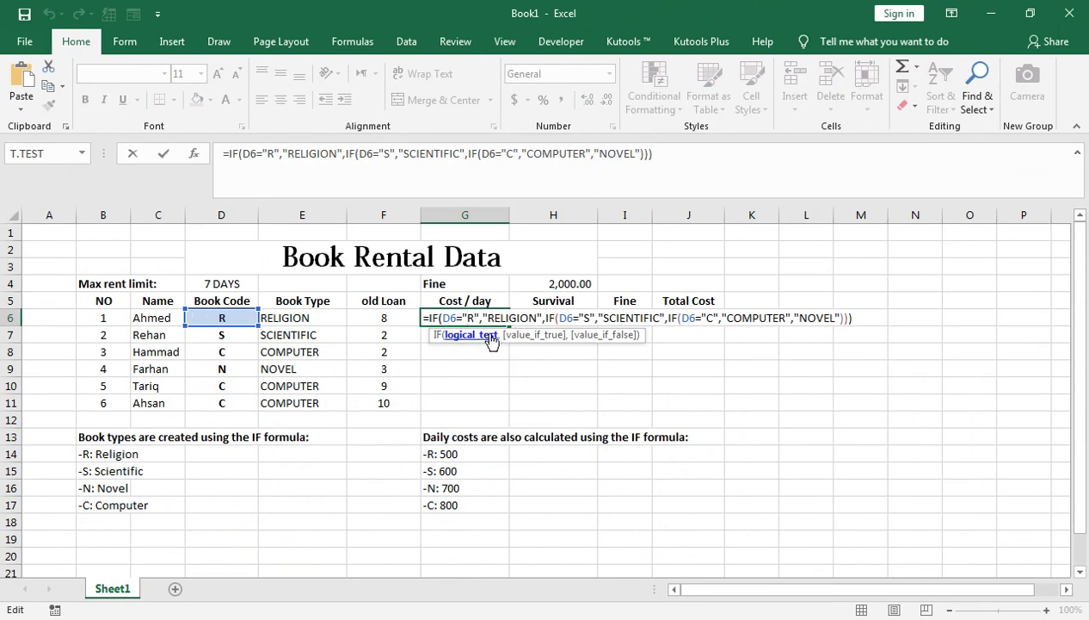
{"action": "left_click", "coordinate": [536, 317]}
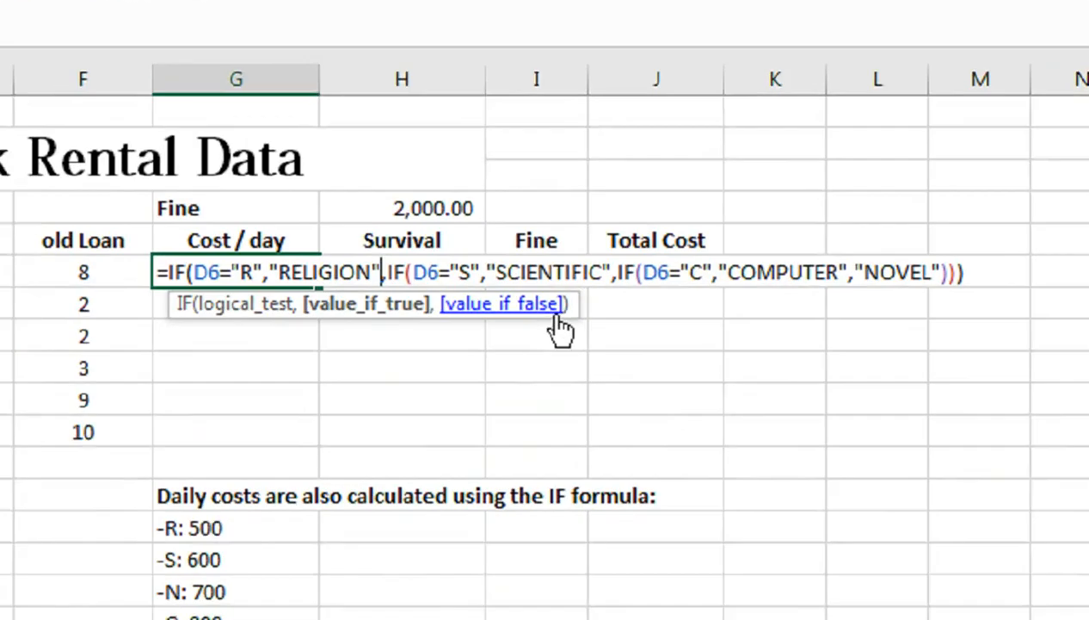
{"action": "key", "text": "BackSpace"}
{"action": "key", "text": "BackSpace"}
{"action": "key", "text": "BackSpace"}
{"action": "key", "text": "BackSpace"}
{"action": "key", "text": "BackSpace"}
{"action": "key", "text": "BackSpace"}
{"action": "key", "text": "BackSpace"}
{"action": "key", "text": "BackSpace"}
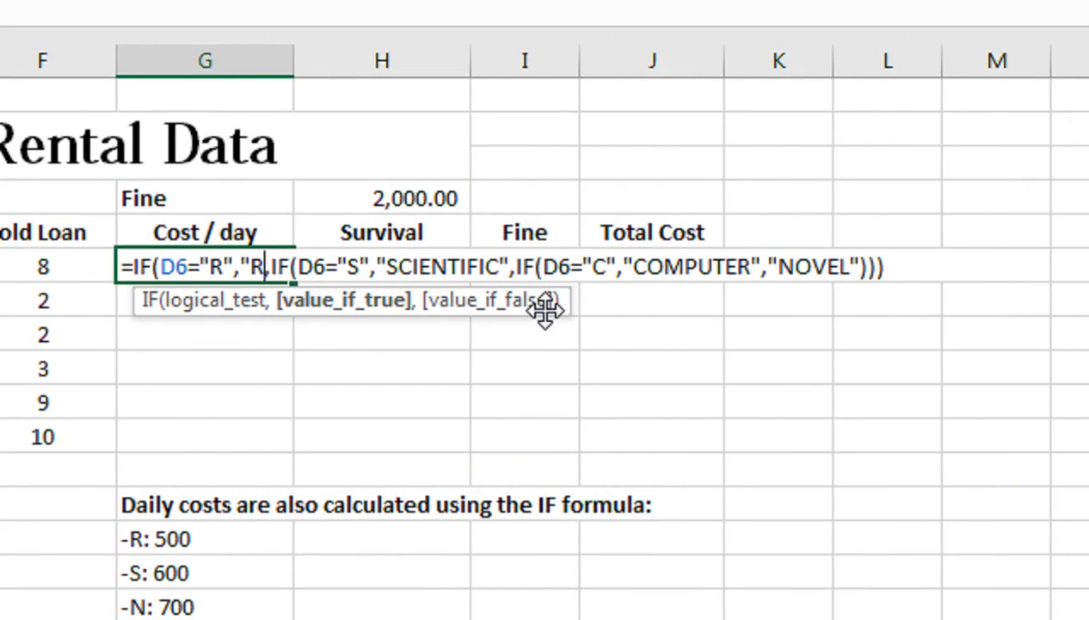
{"action": "key", "text": "BackSpace"}
{"action": "key", "text": "BackSpace"}
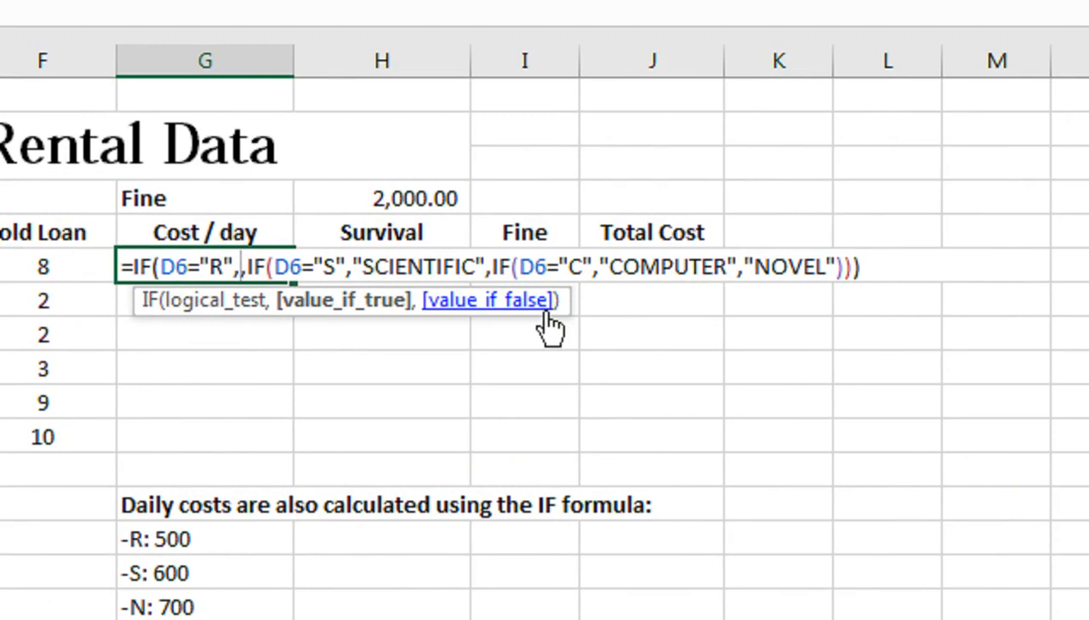
{"action": "type", "text": "500"}
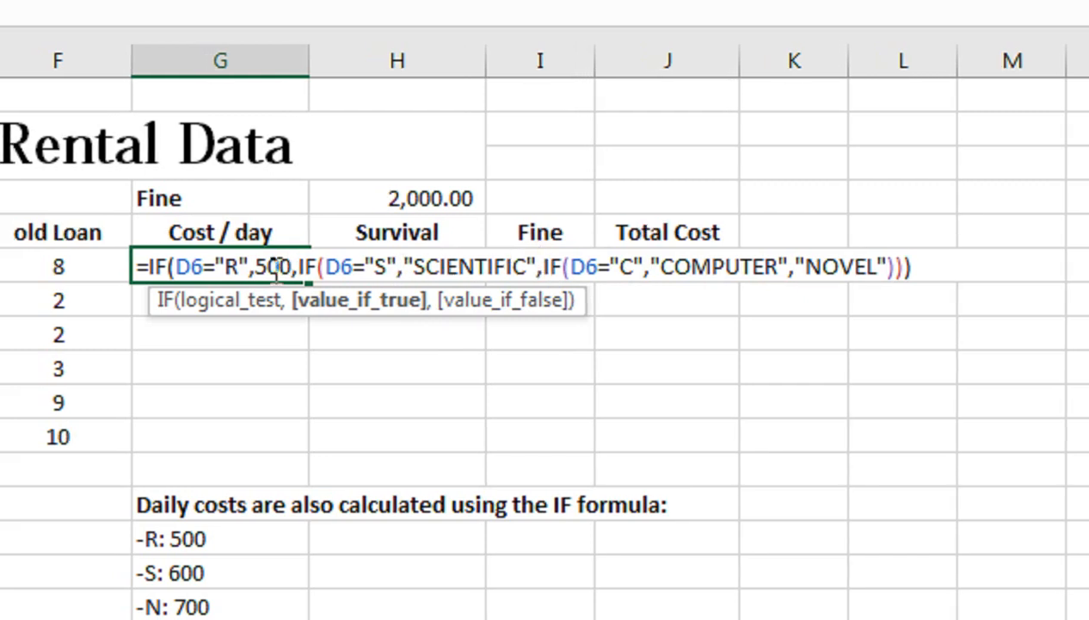
Replace the "SCIENTIFIC" result in the G6 formula with the unquoted number 600 for code S
{"action": "left_click", "coordinate": [537, 267]}
{"action": "key", "text": "BackSpace"}
{"action": "key", "text": "BackSpace"}
{"action": "key", "text": "BackSpace"}
{"action": "key", "text": "BackSpace"}
{"action": "key", "text": "BackSpace"}
{"action": "key", "text": "BackSpace"}
{"action": "key", "text": "BackSpace"}
{"action": "key", "text": "BackSpace"}
{"action": "key", "text": "BackSpace"}
{"action": "key", "text": "BackSpace"}
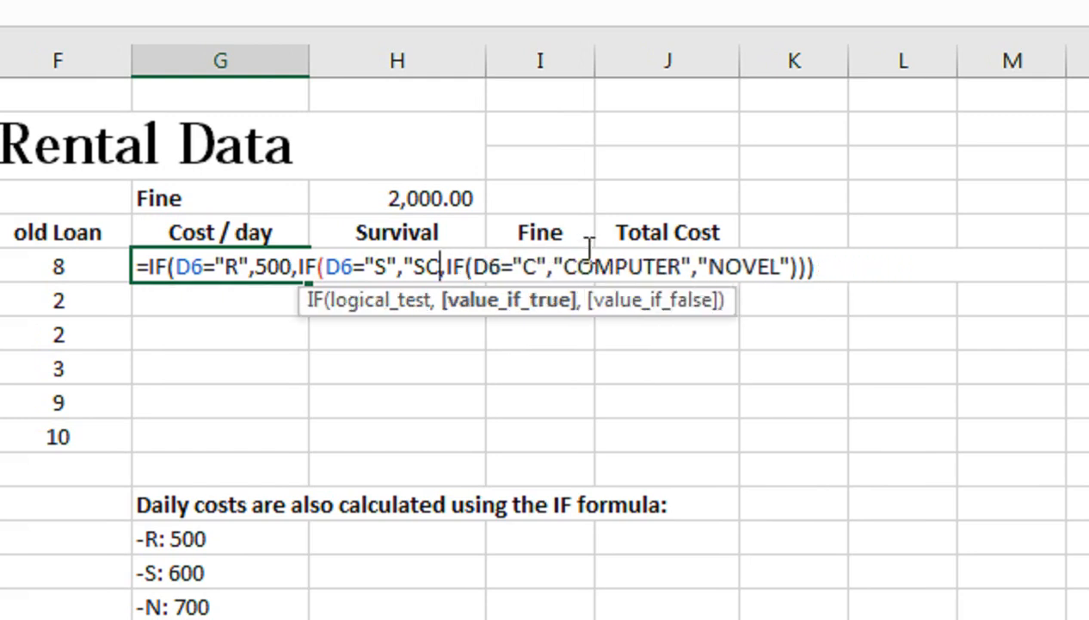
{"action": "key", "text": "BackSpace"}
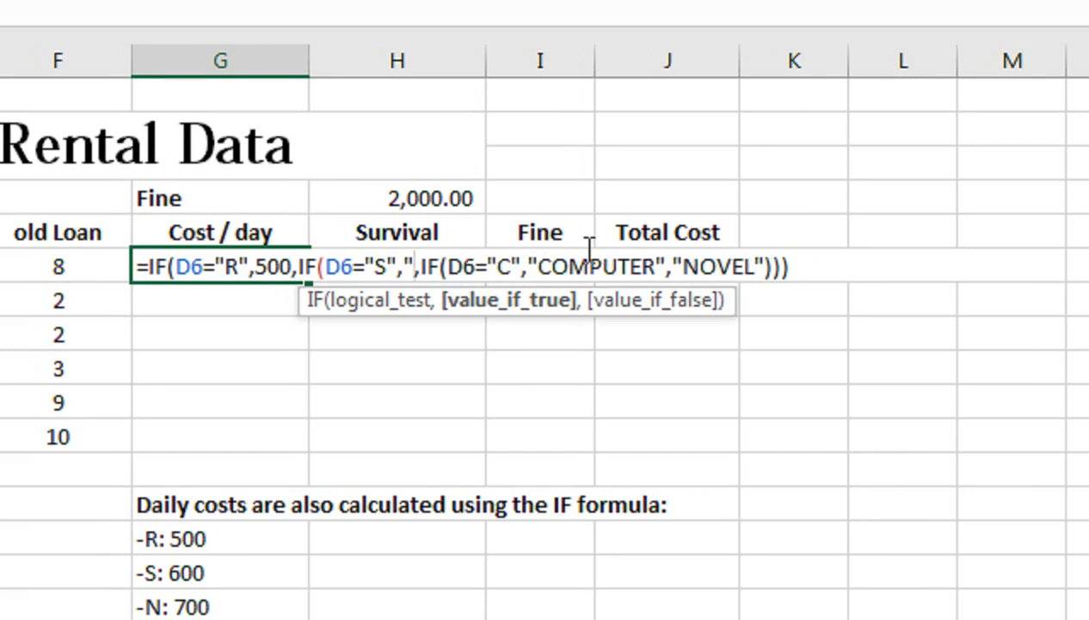
{"action": "type", "text": "600"}
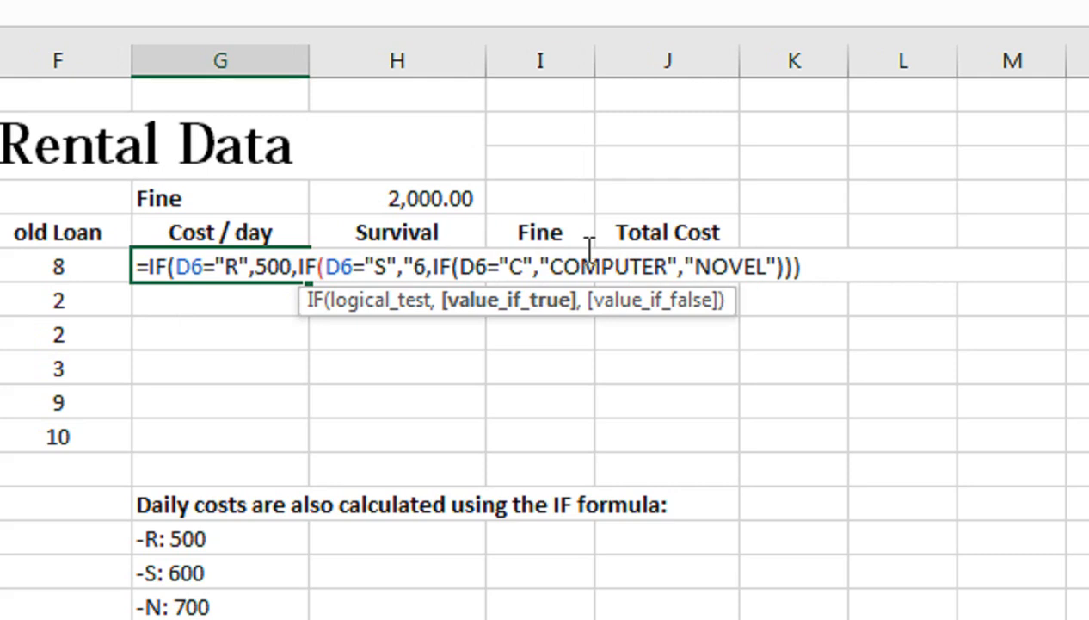
{"action": "left_click", "coordinate": [416, 262]}
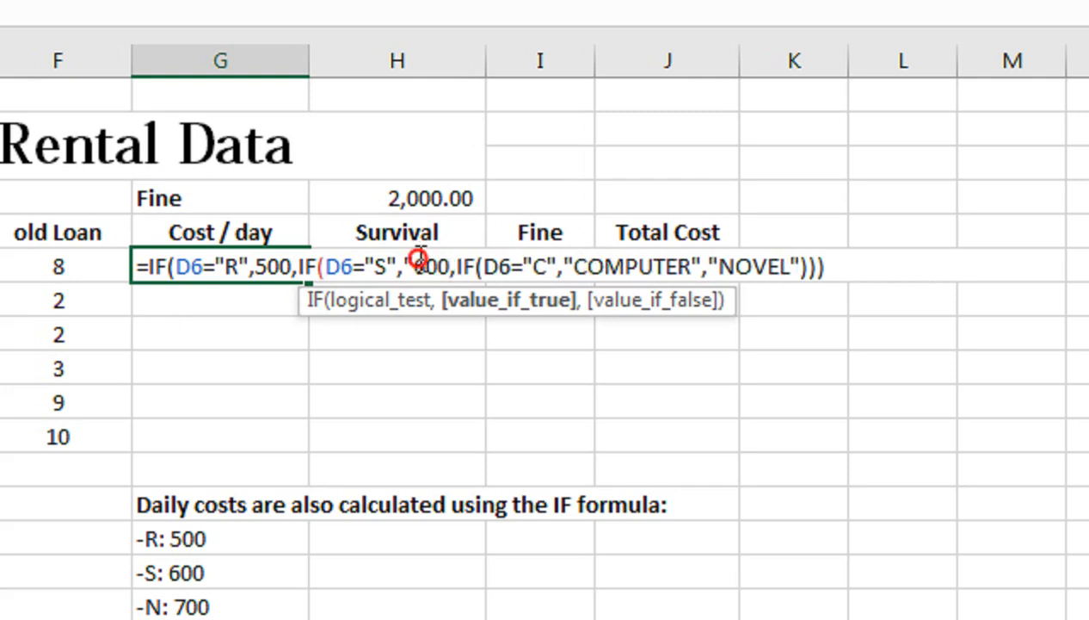
{"action": "key", "text": "BackSpace"}
Replace the "COMPUTER" result in the G6 formula with the unquoted number 800 for code C
{"action": "left_click", "coordinate": [691, 266]}
{"action": "key", "text": "BackSpace"}
{"action": "key", "text": "BackSpace"}
{"action": "key", "text": "BackSpace"}
{"action": "key", "text": "BackSpace"}
{"action": "key", "text": "BackSpace"}
{"action": "key", "text": "BackSpace"}
{"action": "key", "text": "BackSpace"}
{"action": "key", "text": "BackSpace"}
{"action": "key", "text": "BackSpace"}
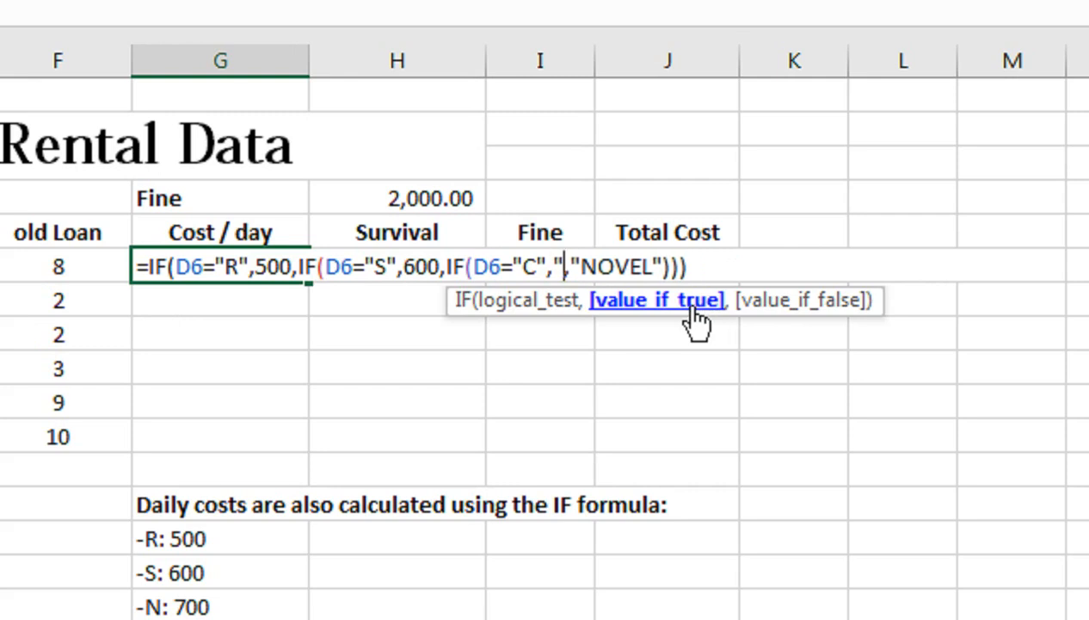
{"action": "key", "text": "BackSpace"}
{"action": "type", "text": "800"}
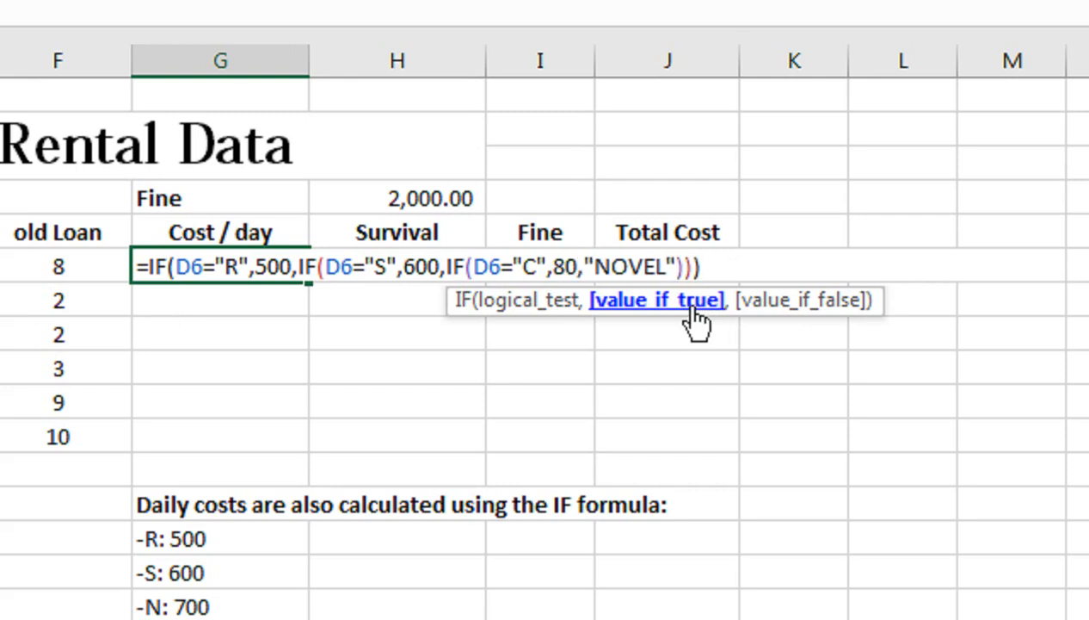
Replace the fallback "NOVEL" result in the G6 formula with the unquoted number 70 and commit the formula
{"action": "left_click", "coordinate": [688, 268]}
{"action": "key", "text": "BackSpace"}
{"action": "key", "text": "BackSpace"}
{"action": "key", "text": "BackSpace"}
{"action": "key", "text": "BackSpace"}
{"action": "key", "text": "BackSpace"}
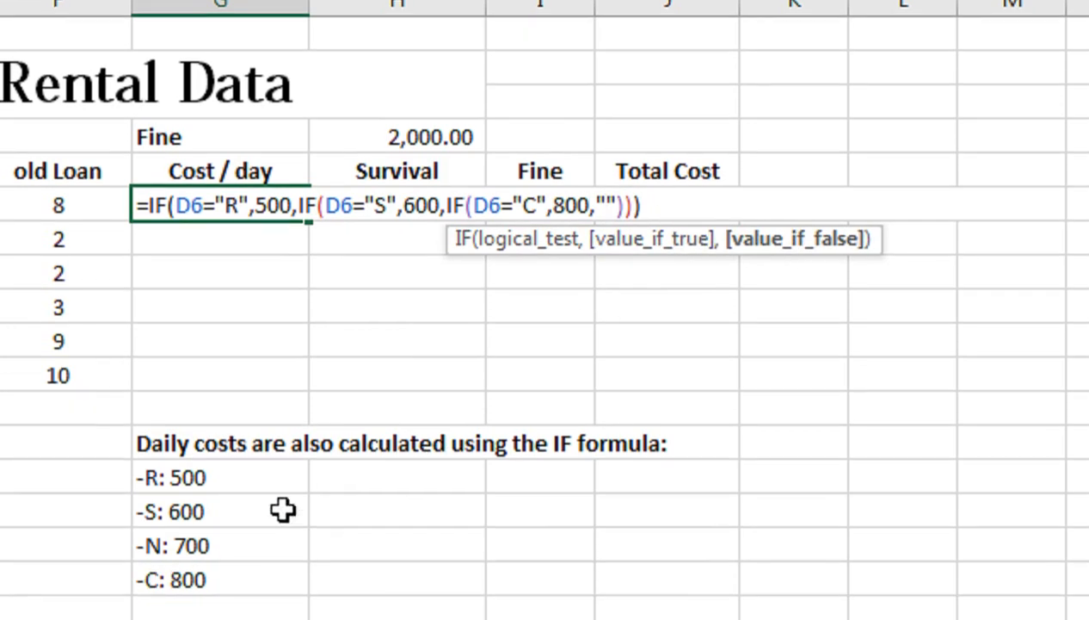
{"action": "type", "text": "700"}
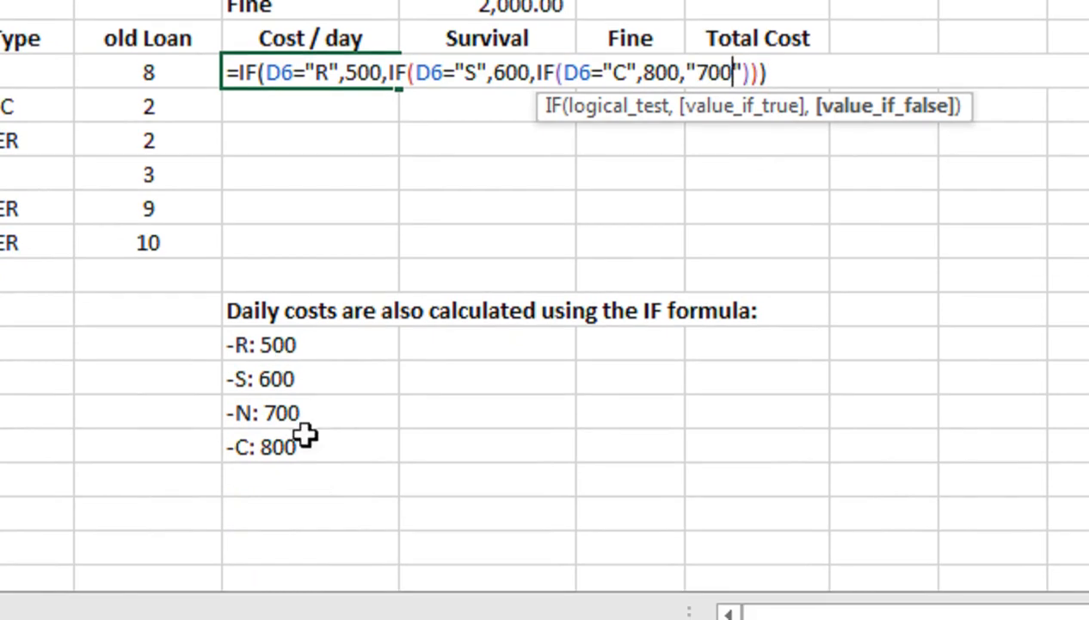
{"action": "key", "text": "BackSpace"}
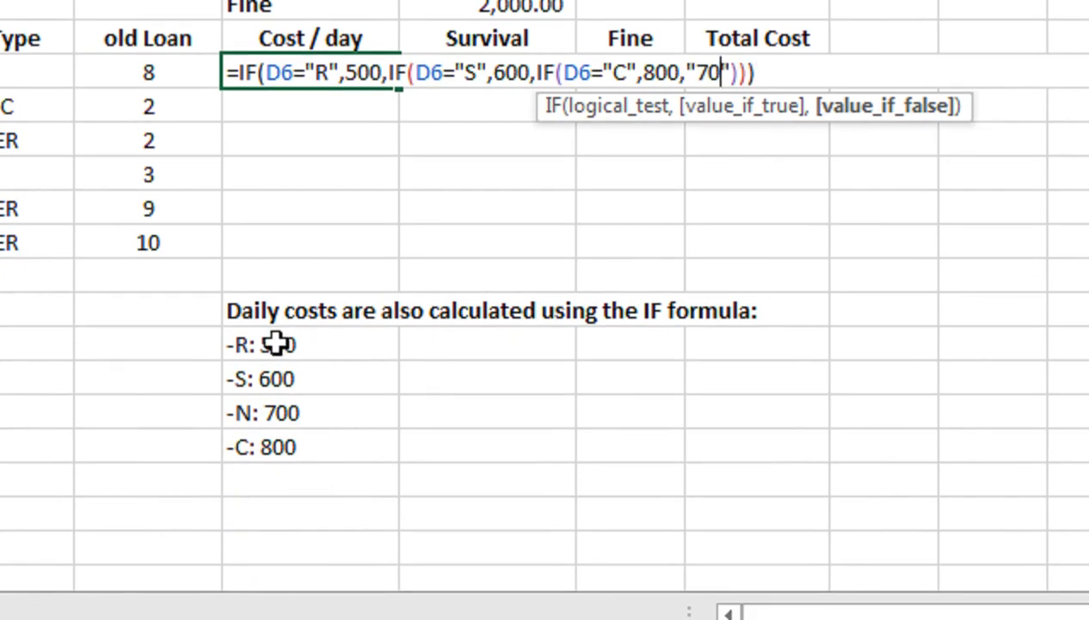
{"action": "left_click", "coordinate": [755, 152]}
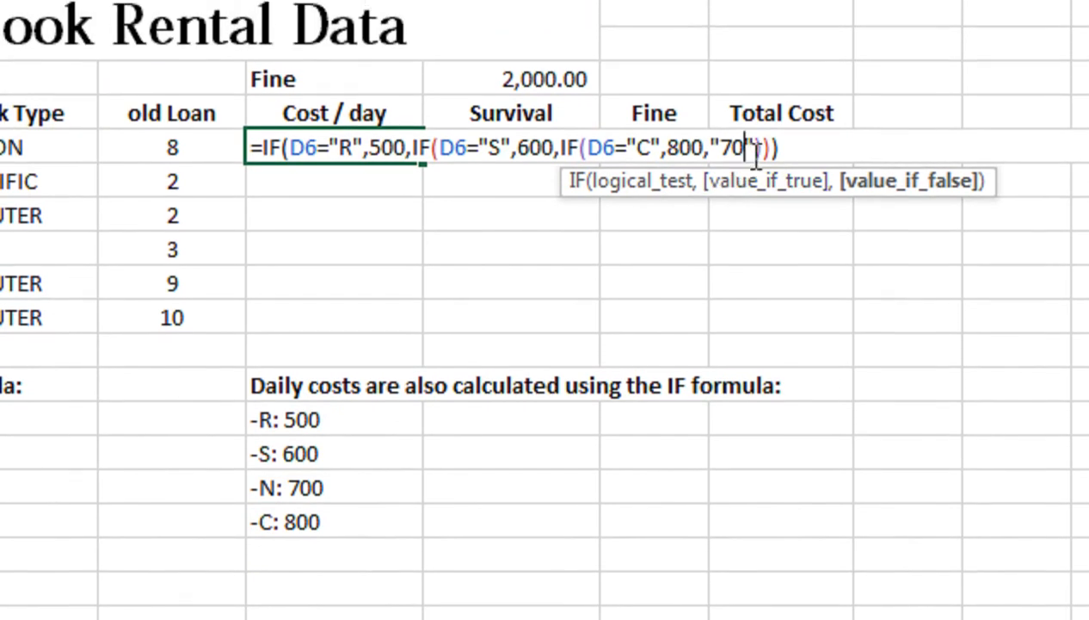
{"action": "key", "text": "BackSpace"}
{"action": "left_click", "coordinate": [717, 152]}
{"action": "key", "text": "BackSpace"}
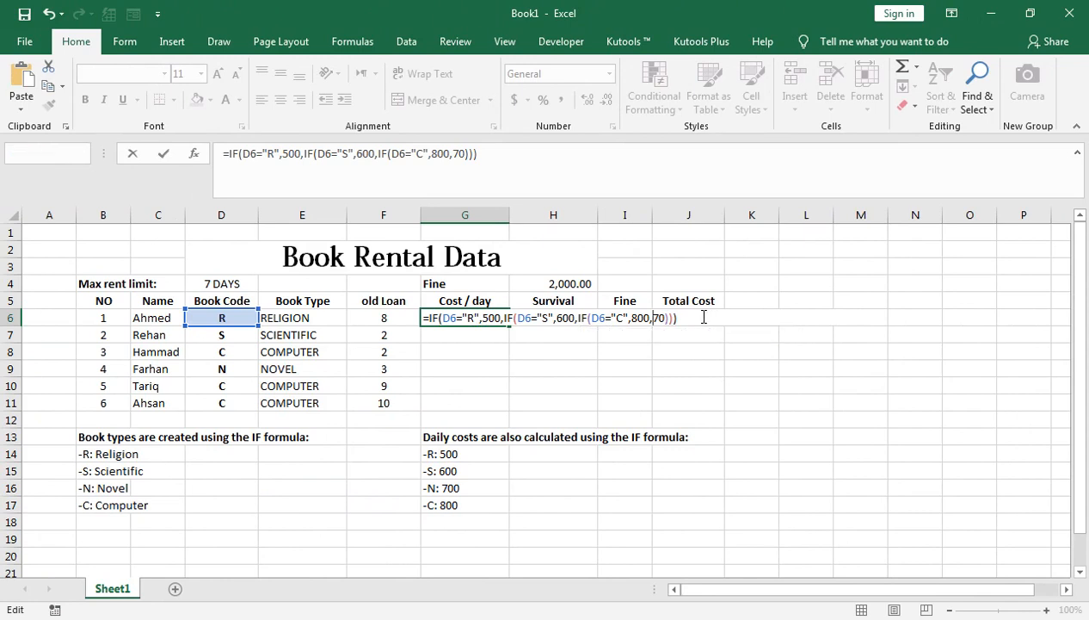
{"action": "key", "text": "Return"}
Fill the Cost / day formula from G6 down to G11
{"action": "left_click", "coordinate": [496, 324]}
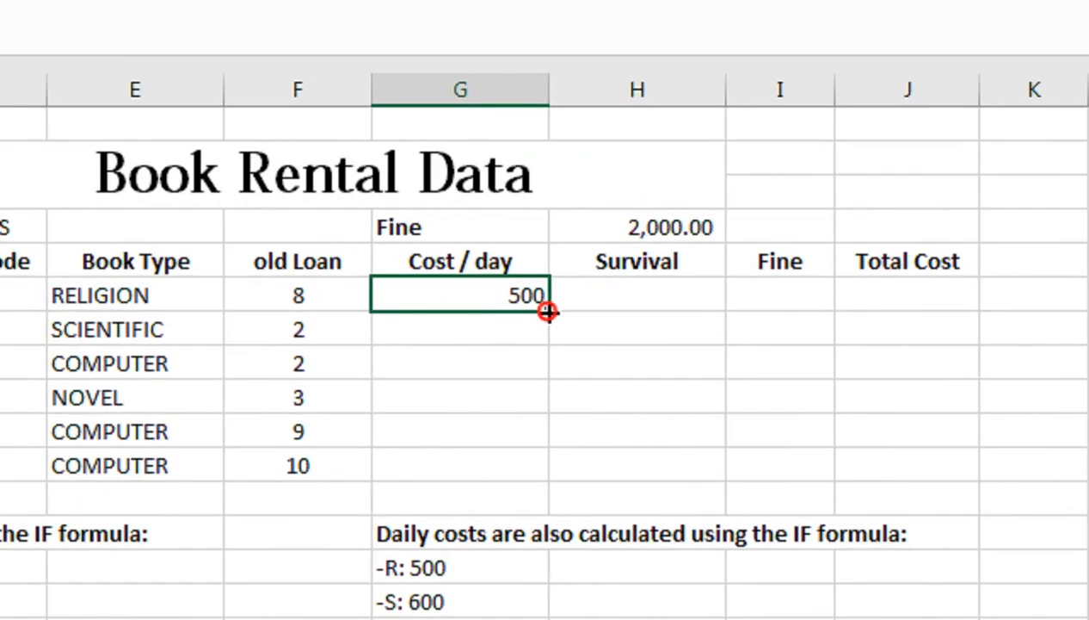
{"action": "double_click", "coordinate": [547, 312]}
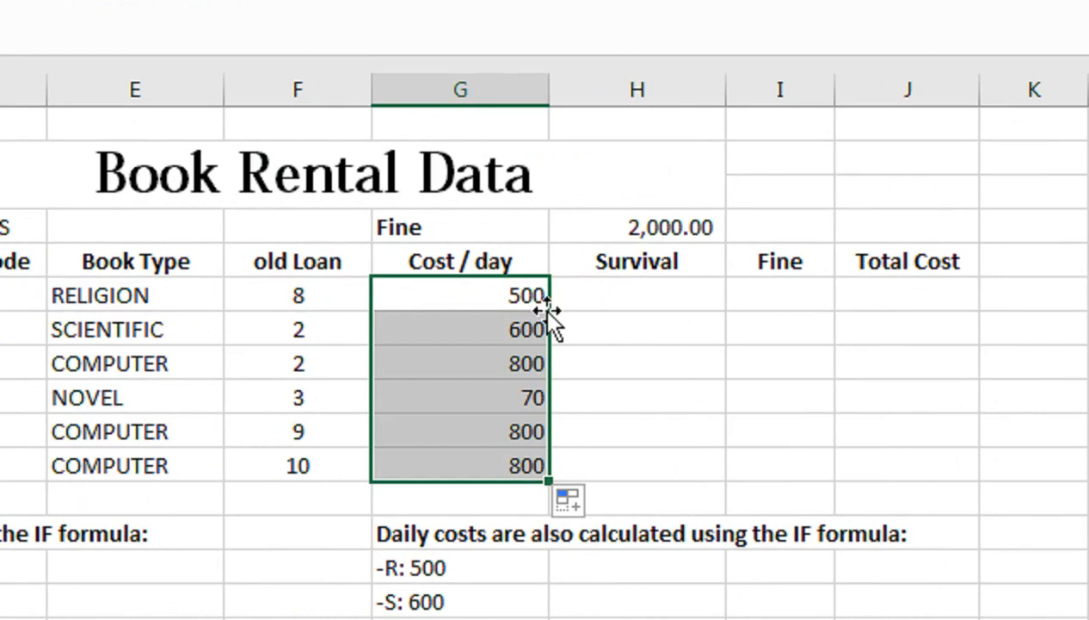
Correct the fallback cost in the G6 formula to 700
{"action": "double_click", "coordinate": [479, 312]}
{"action": "left_click", "coordinate": [680, 318]}
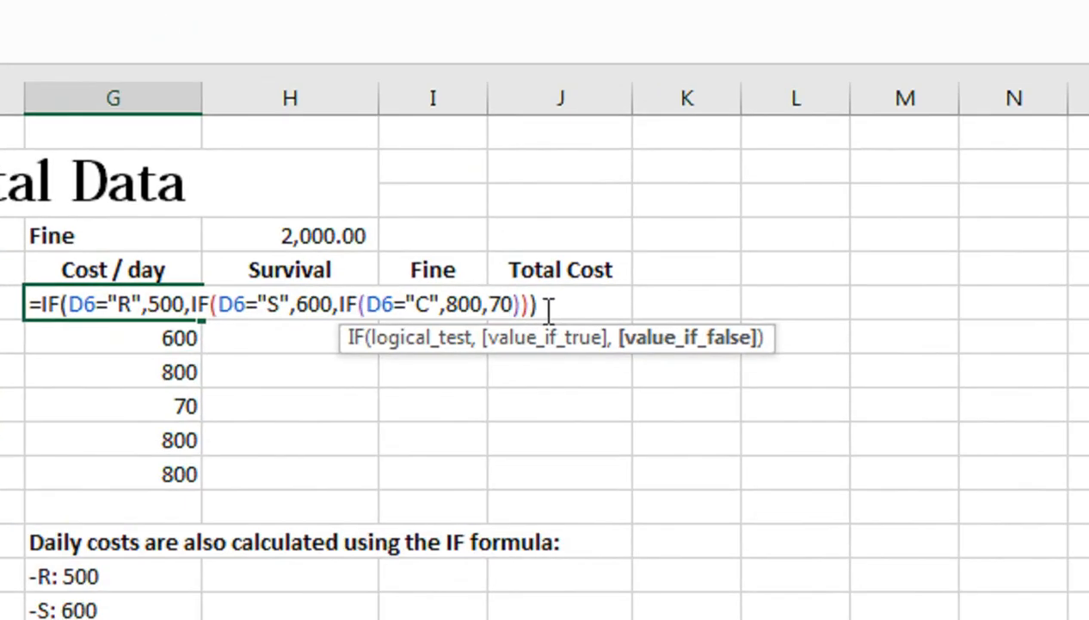
{"action": "type", "text": "0"}
{"action": "key", "text": "Return"}
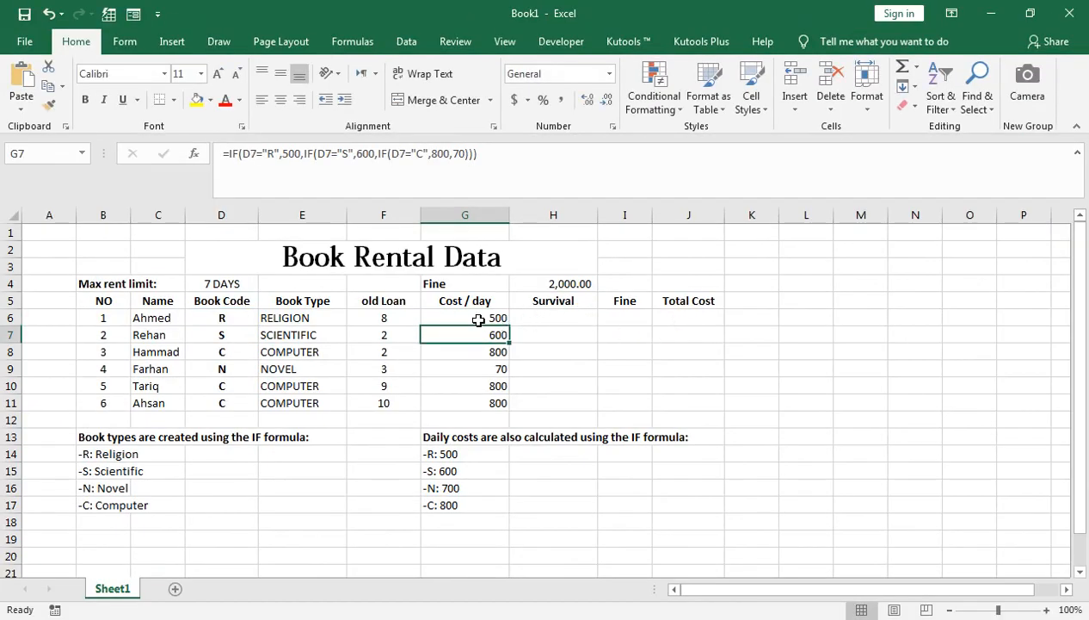
Refill G7 to G11 with the corrected Cost / day formula from G6 and centre the values in G6 to G11
{"action": "left_click", "coordinate": [479, 320]}
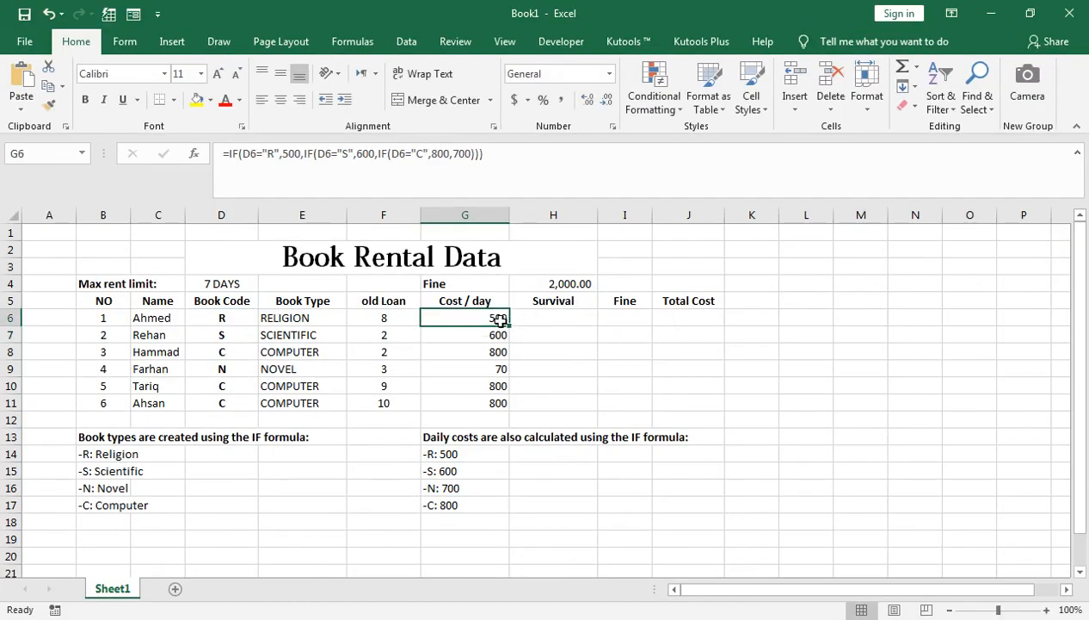
{"action": "double_click", "coordinate": [508, 326]}
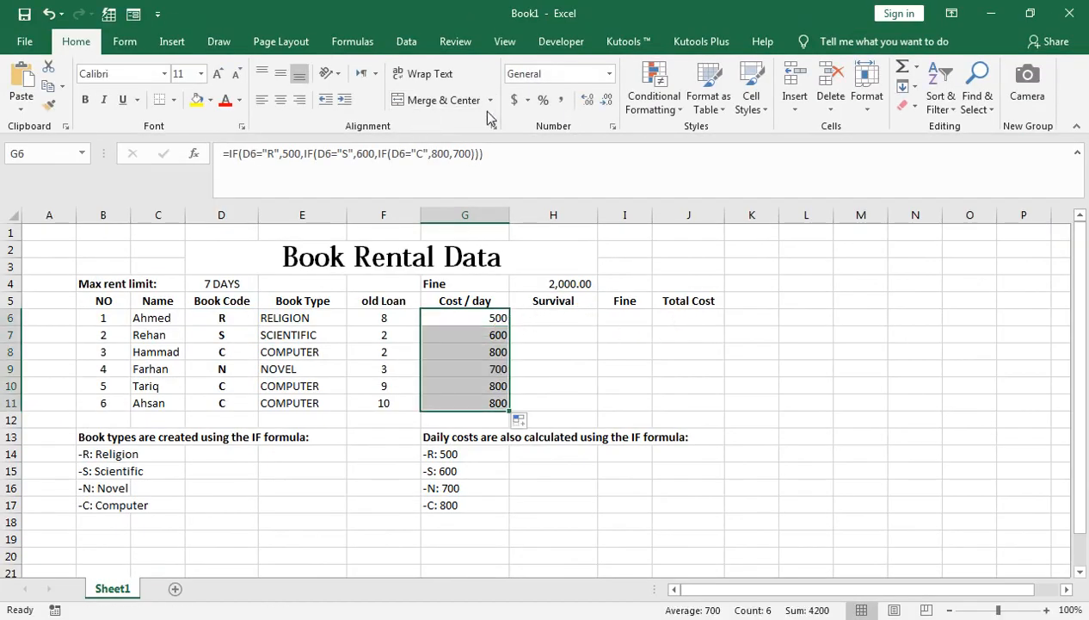
{"action": "left_click", "coordinate": [280, 100]}
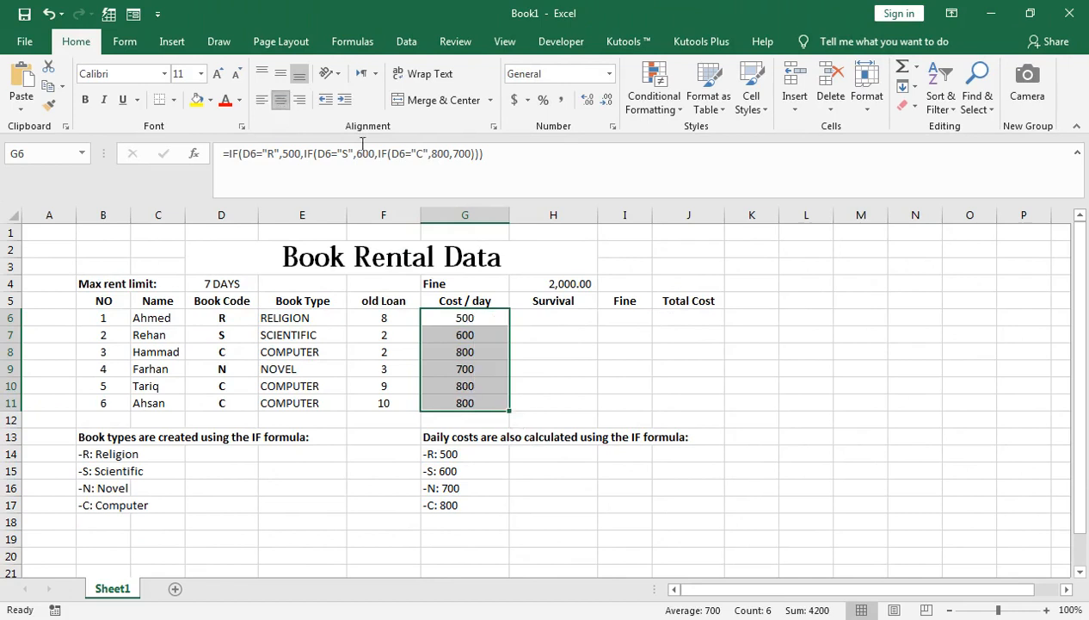
Try the comma number style on Cost / day cells G6 to G11, and return them to the General format
{"action": "left_click", "coordinate": [561, 100]}
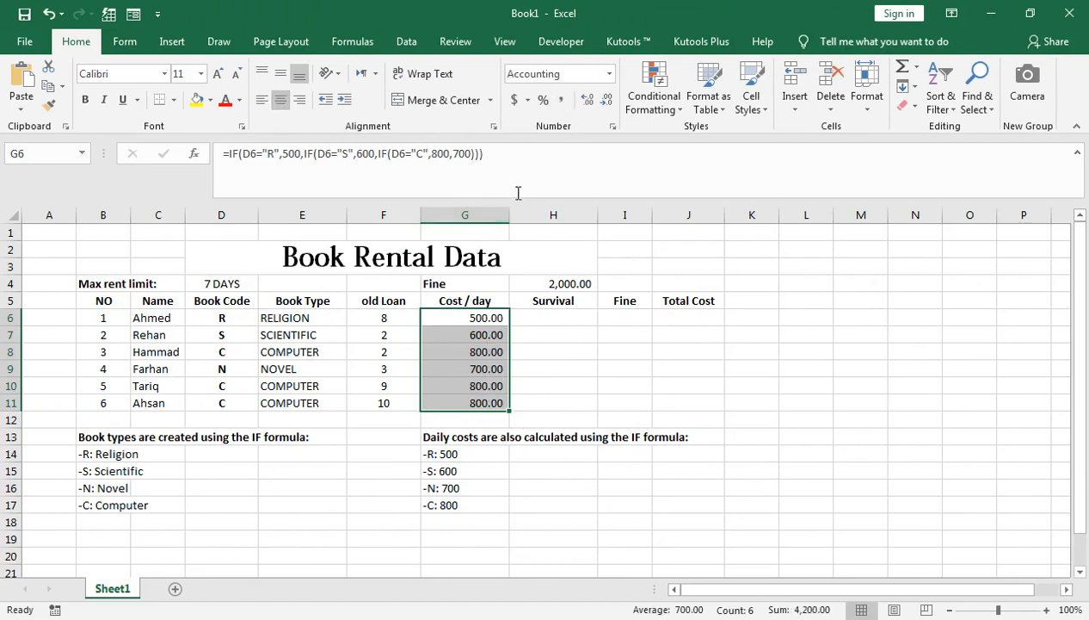
{"action": "left_click", "coordinate": [609, 78]}
{"action": "left_click", "coordinate": [609, 79]}
{"action": "left_click", "coordinate": [609, 81]}
{"action": "left_click", "coordinate": [609, 79]}
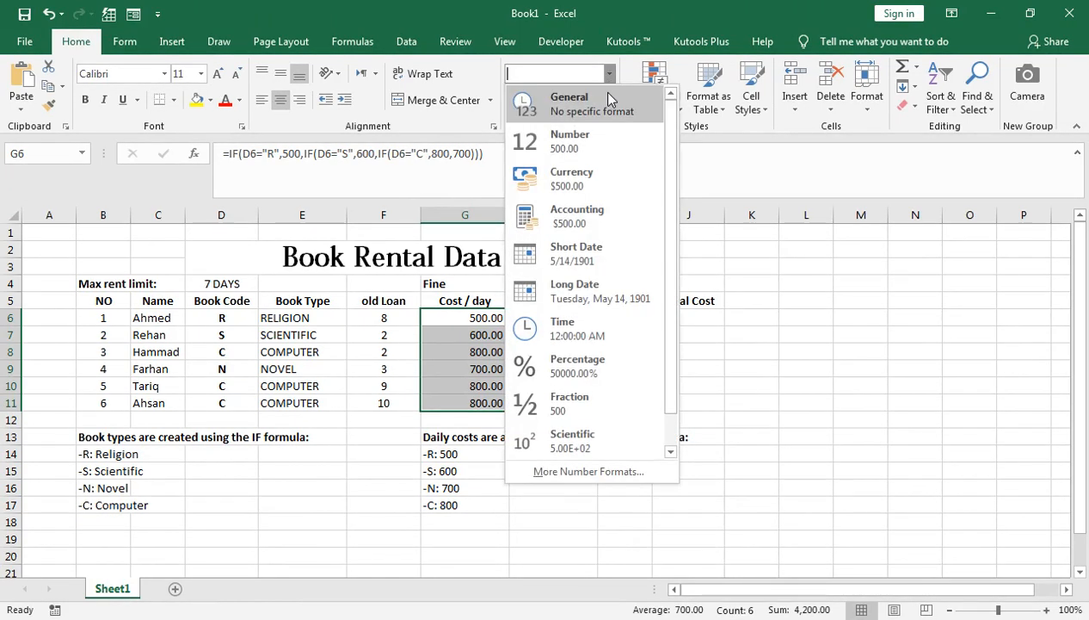
{"action": "left_click", "coordinate": [600, 91]}
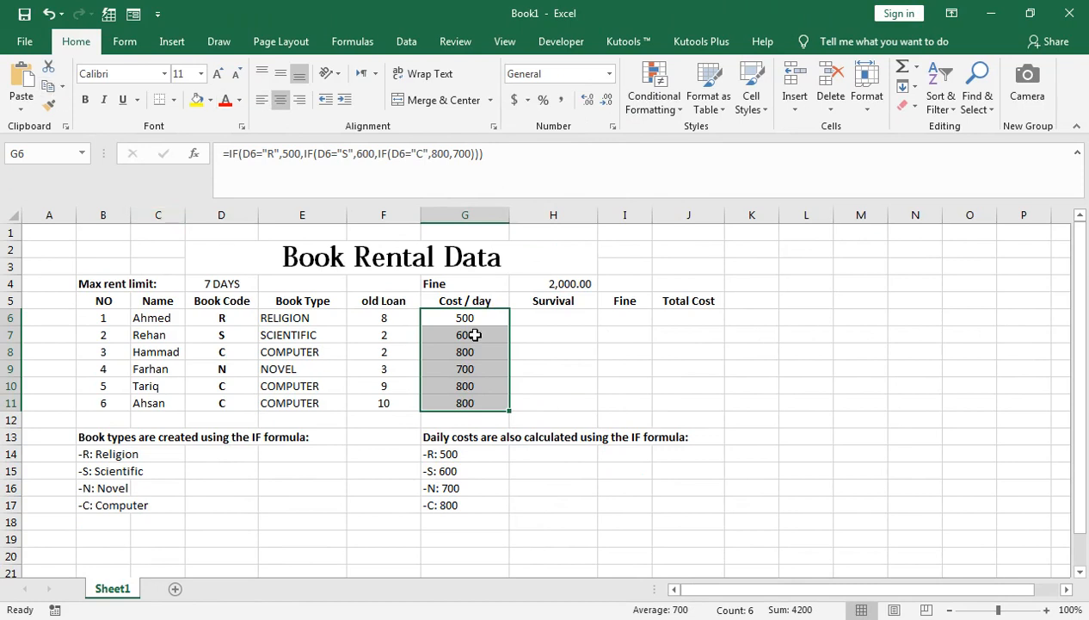
Enter the formula =IF(F6>7,F6-7,0) in Survival cell H6 to calculate the days beyond the 7-day limit
{"action": "left_click", "coordinate": [580, 319]}
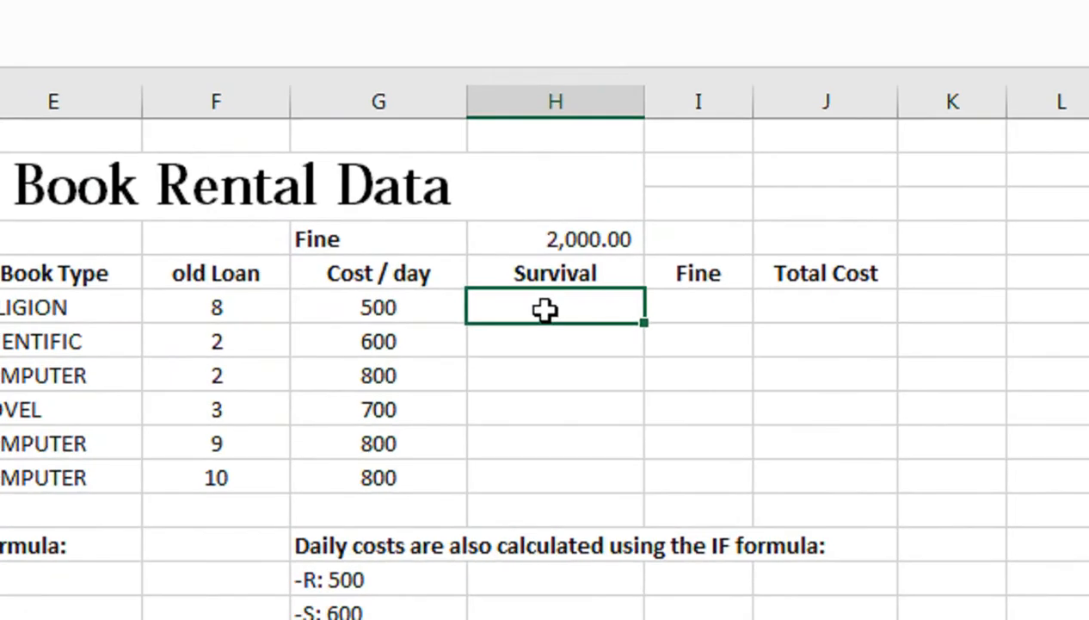
{"action": "double_click", "coordinate": [548, 311]}
{"action": "type", "text": "=IF("}
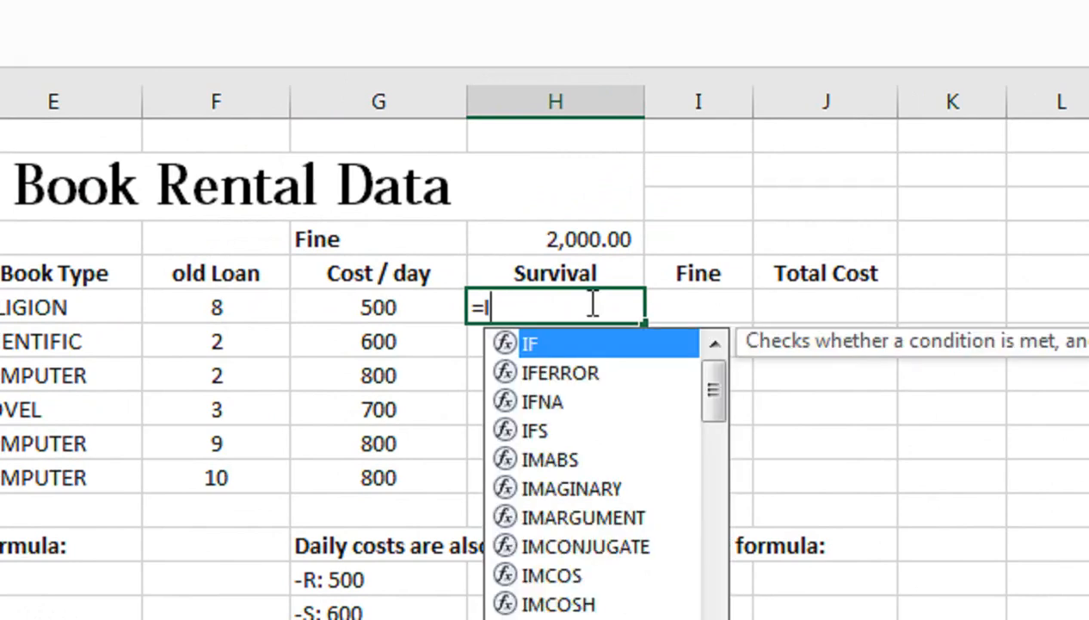
{"action": "key", "text": "Left"}
{"action": "key", "text": "Left"}
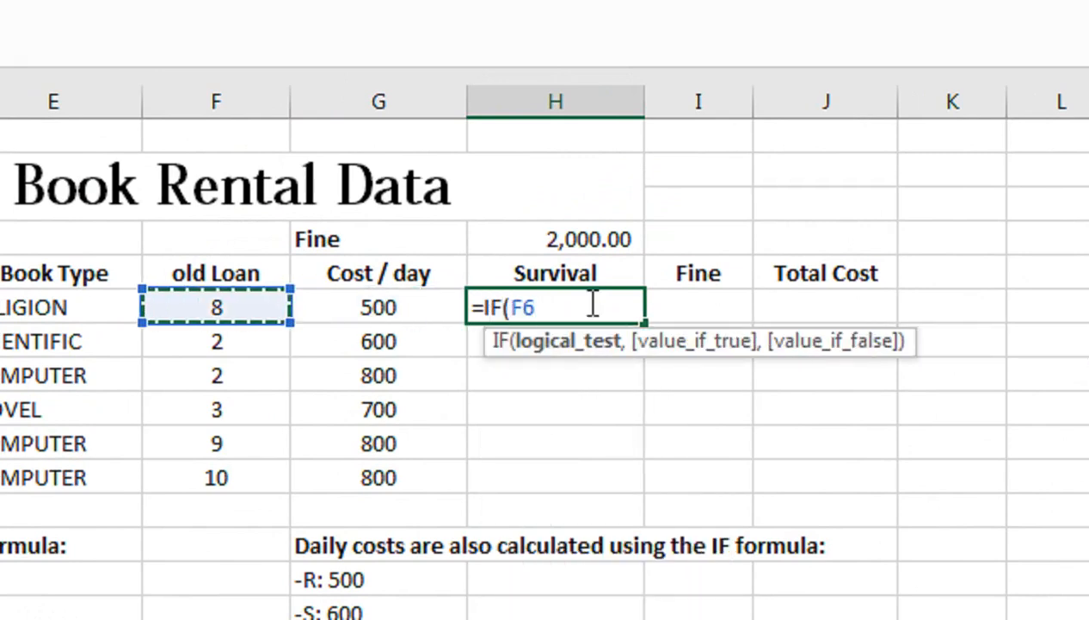
{"action": "type", "text": ">"}
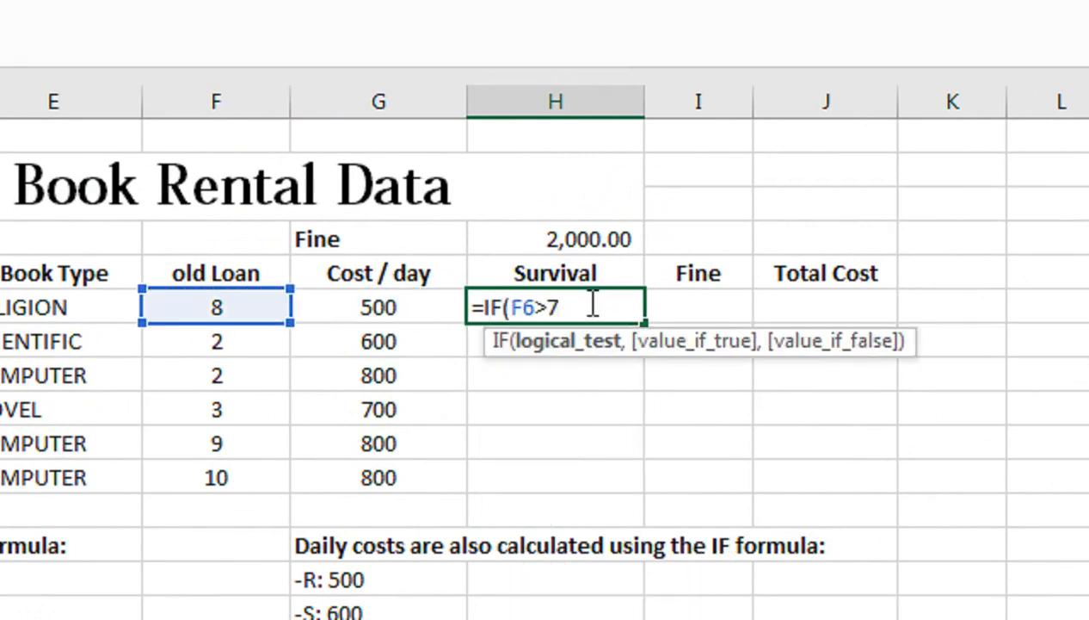
{"action": "type", "text": "7,"}
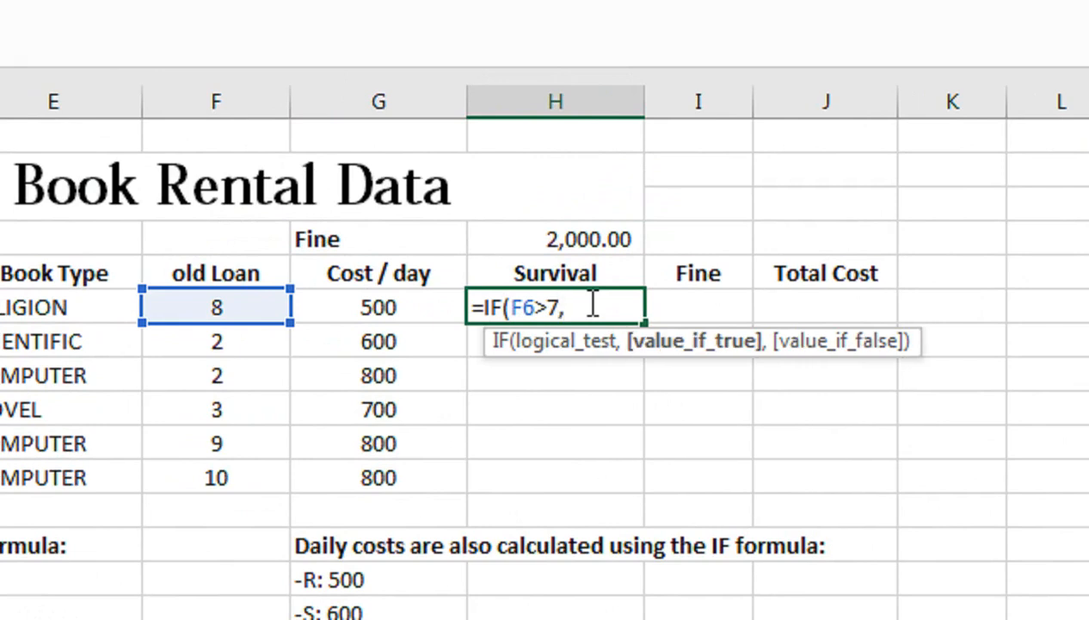
{"action": "left_click", "coordinate": [272, 307]}
{"action": "type", "text": "-7"}
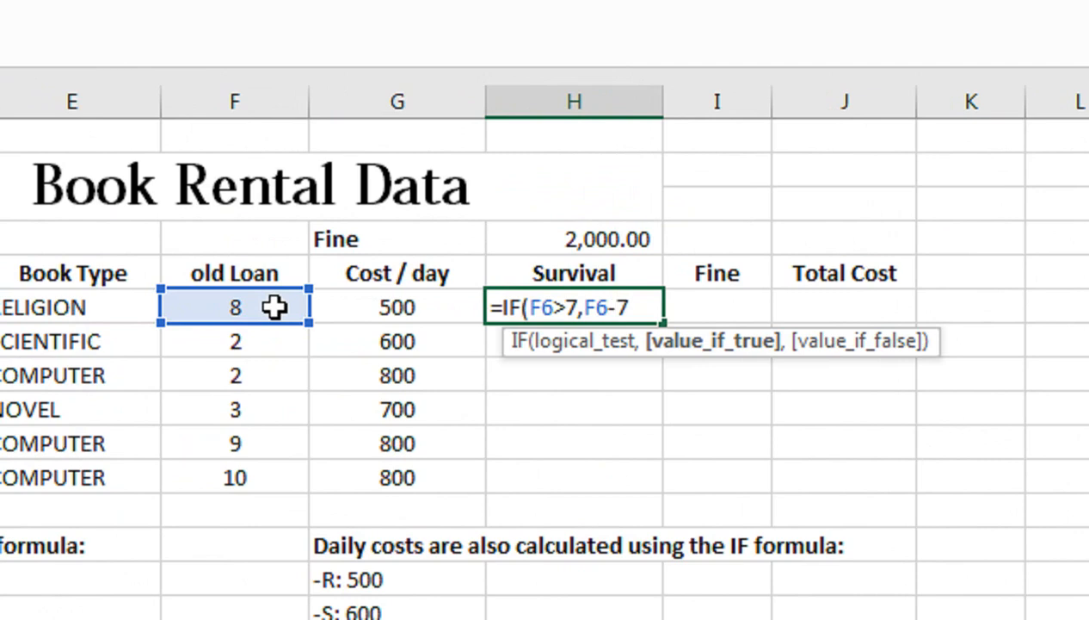
{"action": "type", "text": ","}
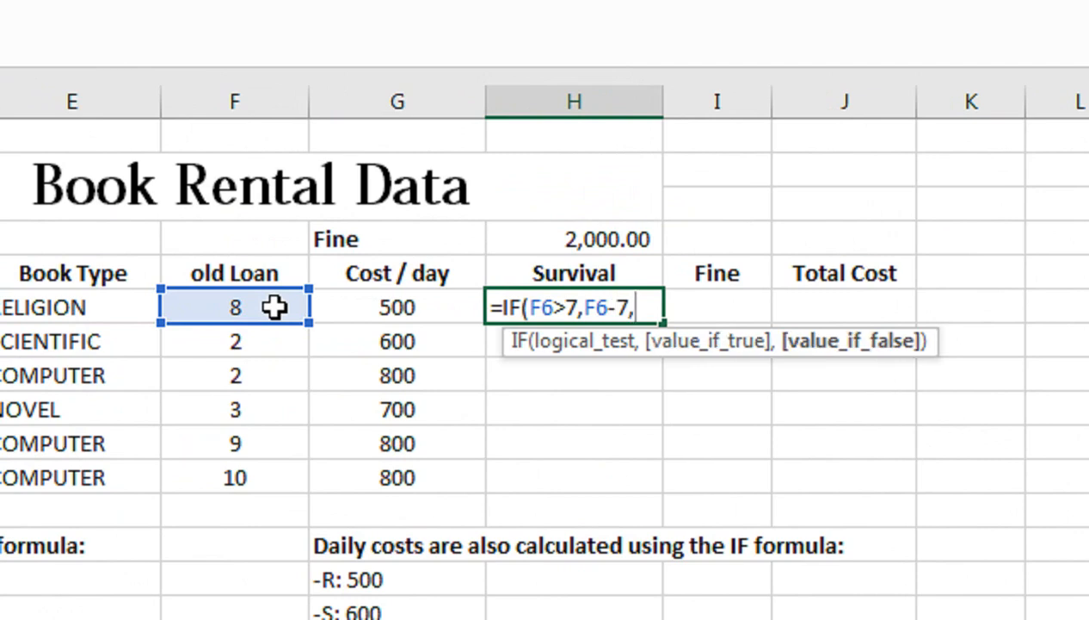
{"action": "type", "text": "0)"}
{"action": "key", "text": "Return"}
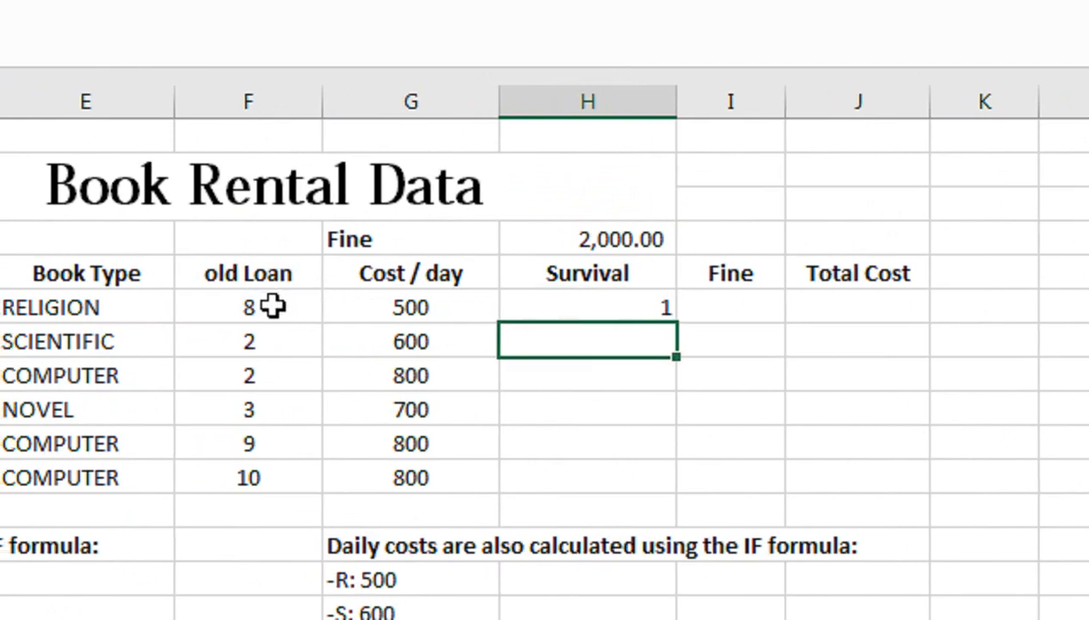
Fill the Survival formula from H6 down to H11
{"action": "left_click", "coordinate": [592, 306]}
{"action": "double_click", "coordinate": [699, 327]}
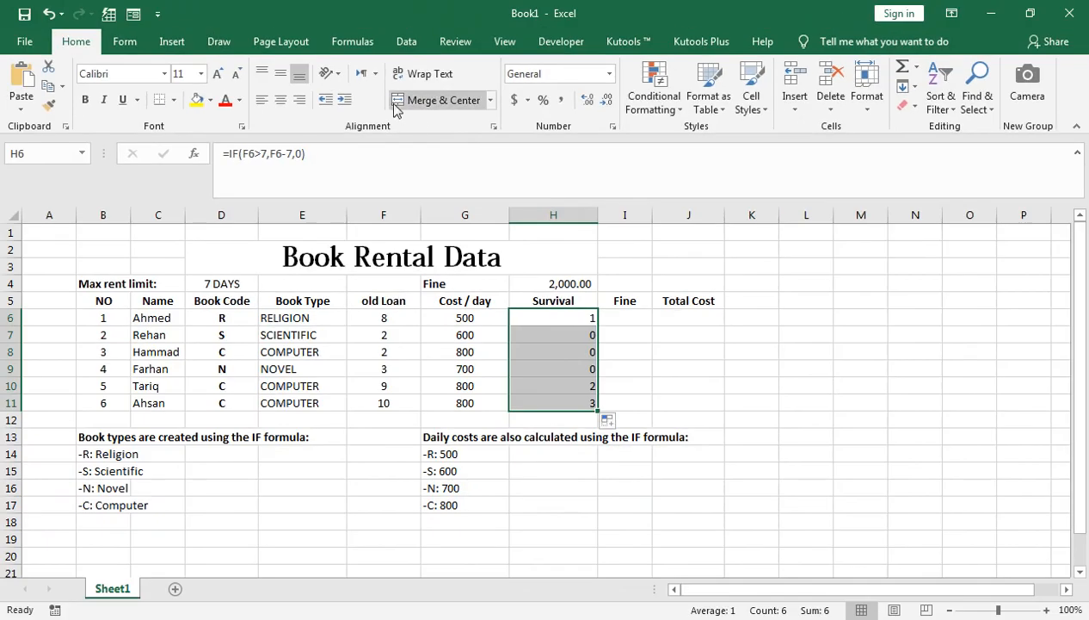
Enter the formula =H6*$H$4 in Fine cell I6, with an absolute reference to the fine amount
{"action": "left_click", "coordinate": [624, 320]}
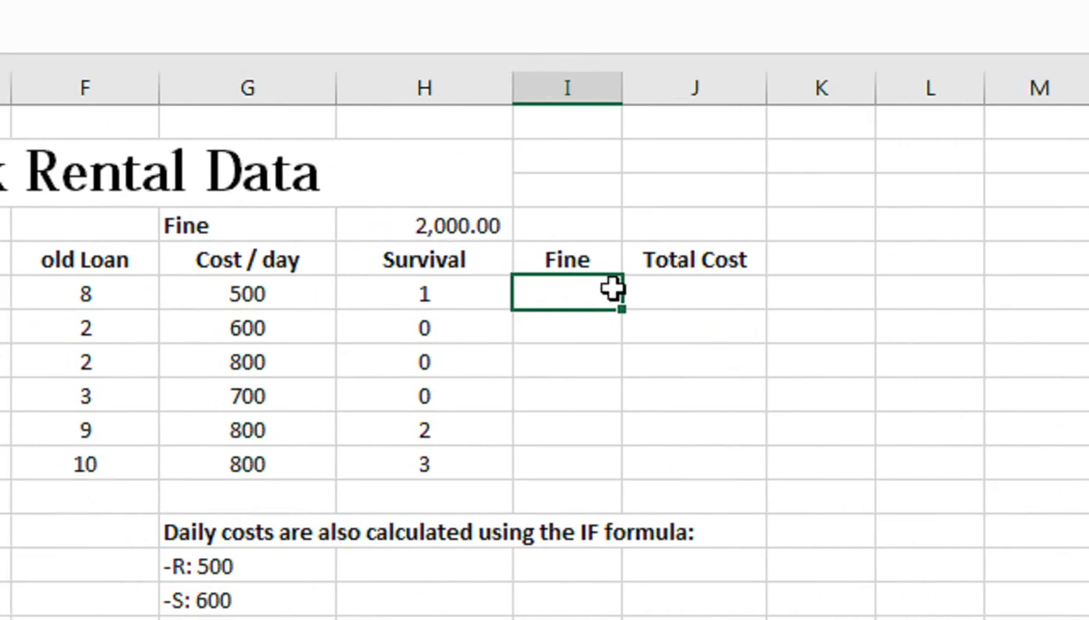
{"action": "type", "text": "="}
{"action": "left_click", "coordinate": [488, 295]}
{"action": "type", "text": "*"}
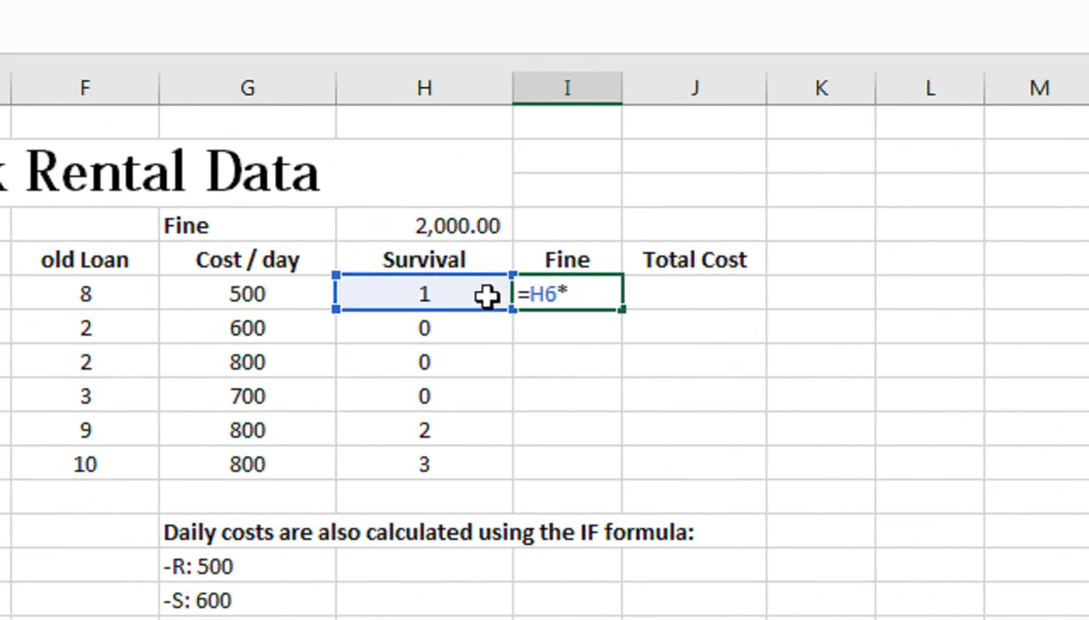
{"action": "left_click", "coordinate": [450, 224]}
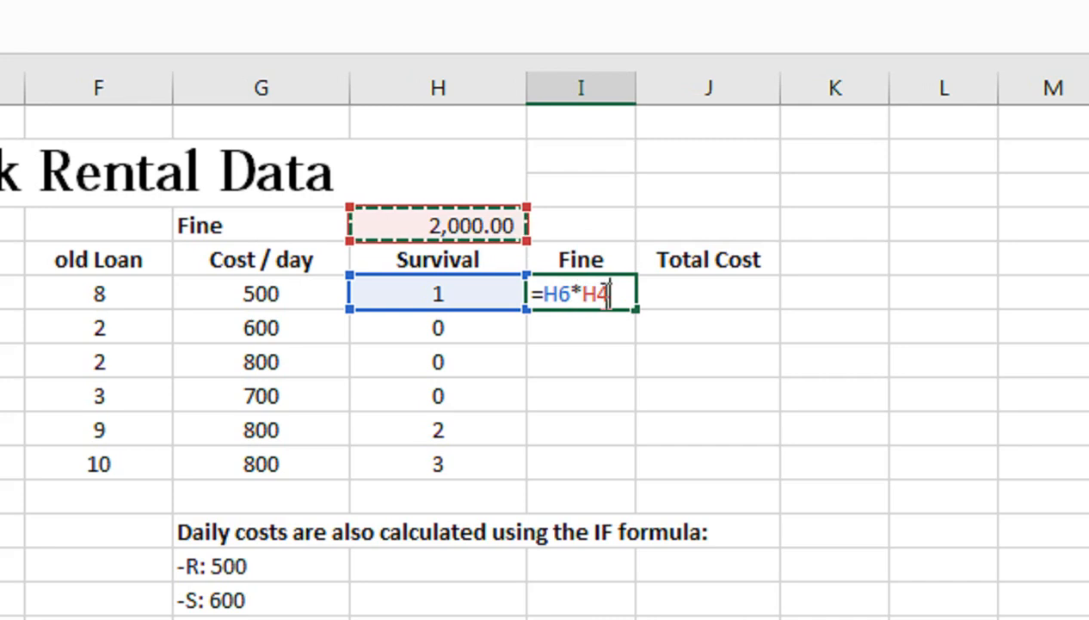
{"action": "key", "text": "F4"}
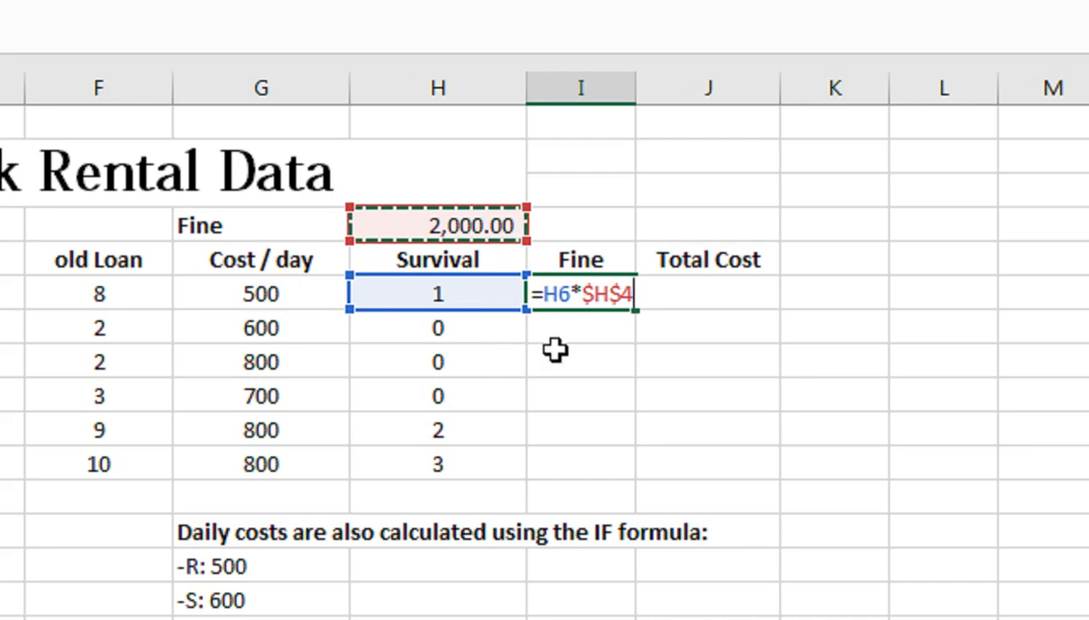
{"action": "key", "text": "Return"}
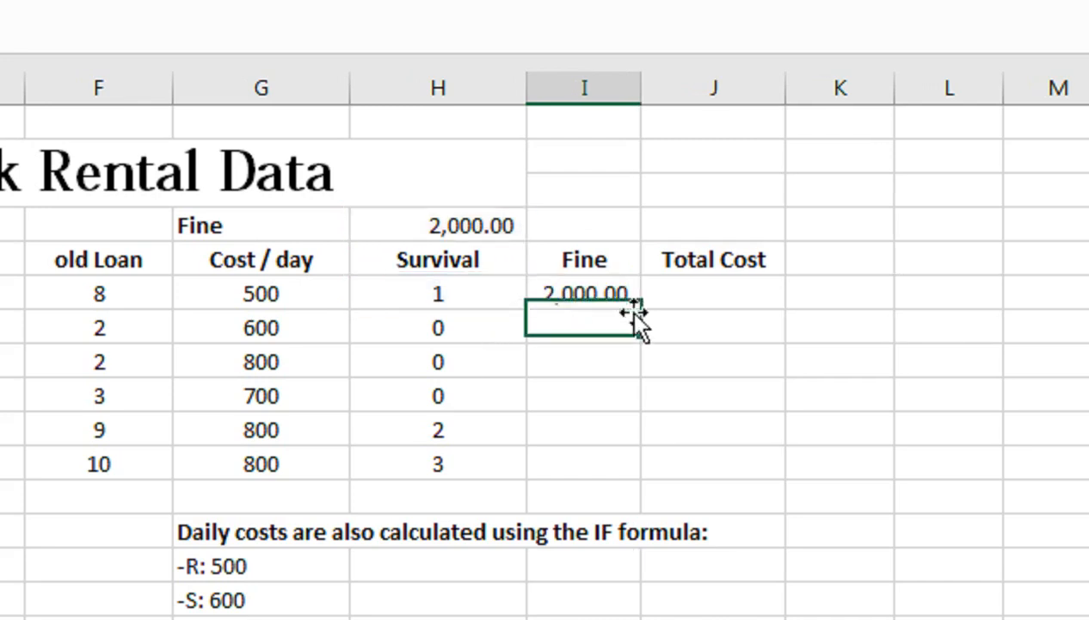
Fill the Fine formula from I6 down to I11 and clear the surplus cell I12
{"action": "left_click", "coordinate": [625, 295]}
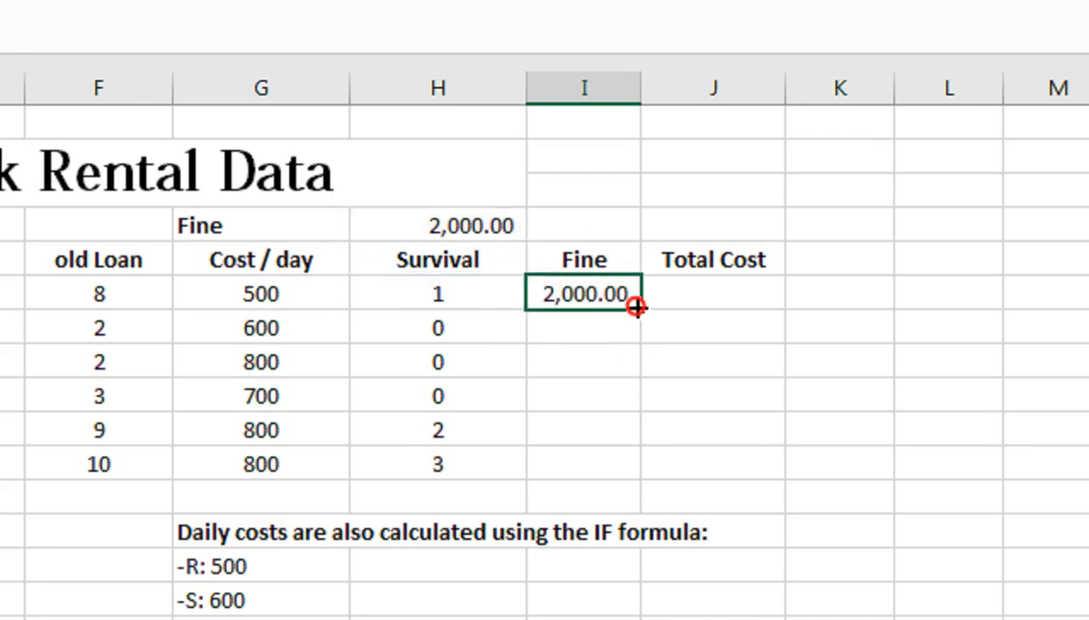
{"action": "left_click_drag", "start_coordinate": [638, 306], "coordinate": [633, 370]}
{"action": "left_click_drag", "start_coordinate": [630, 393], "coordinate": [626, 474]}
{"action": "left_click", "coordinate": [586, 293]}
{"action": "double_click", "coordinate": [641, 308]}
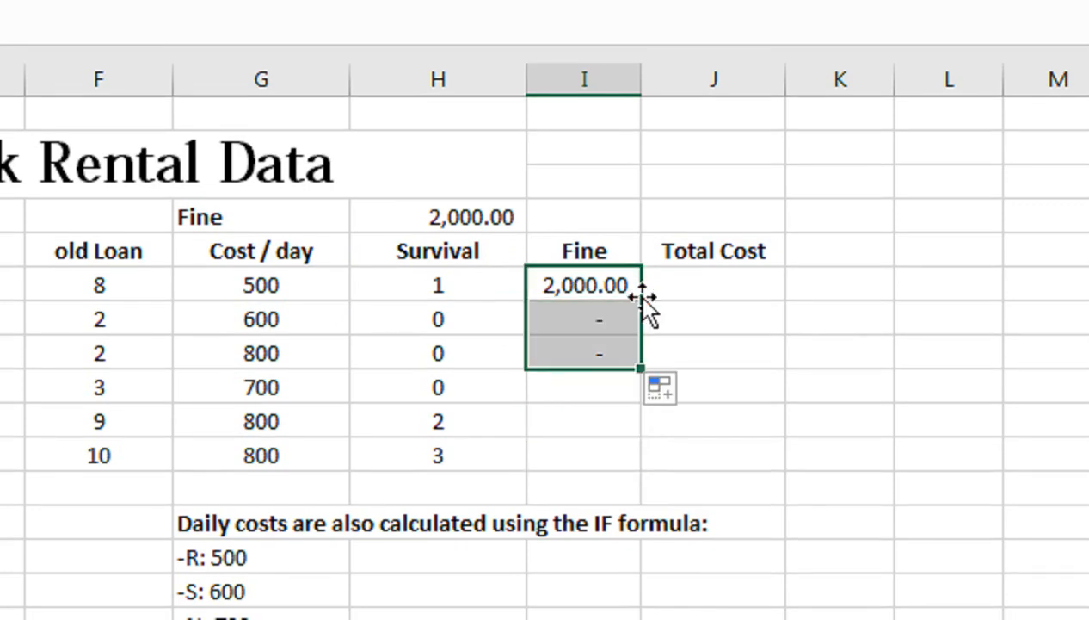
{"action": "left_click_drag", "start_coordinate": [645, 369], "coordinate": [625, 490]}
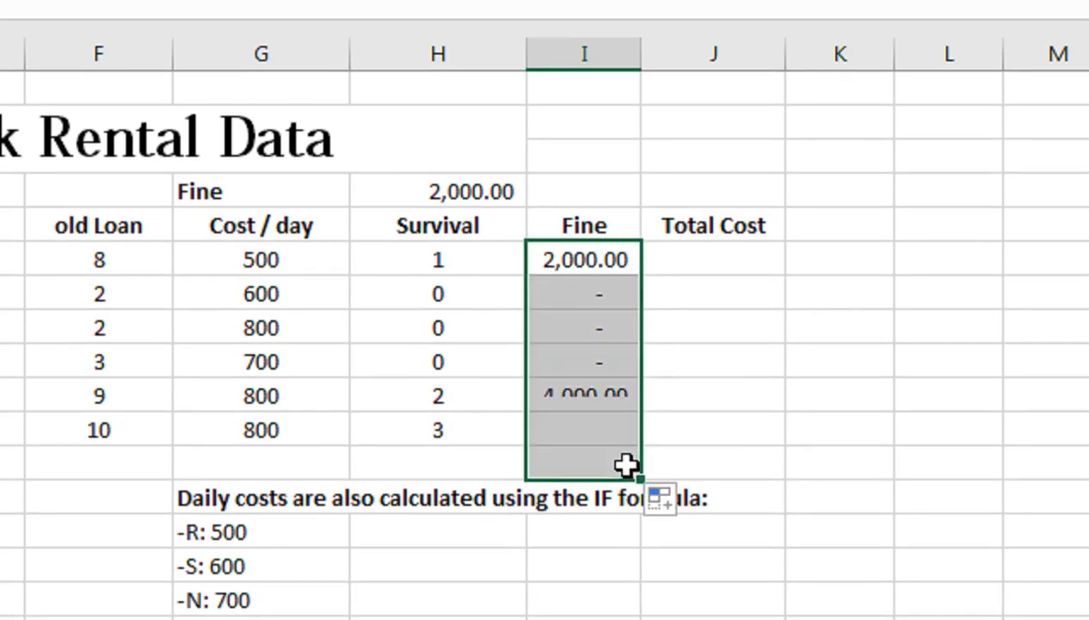
{"action": "left_click", "coordinate": [613, 462]}
{"action": "key", "text": "Delete"}
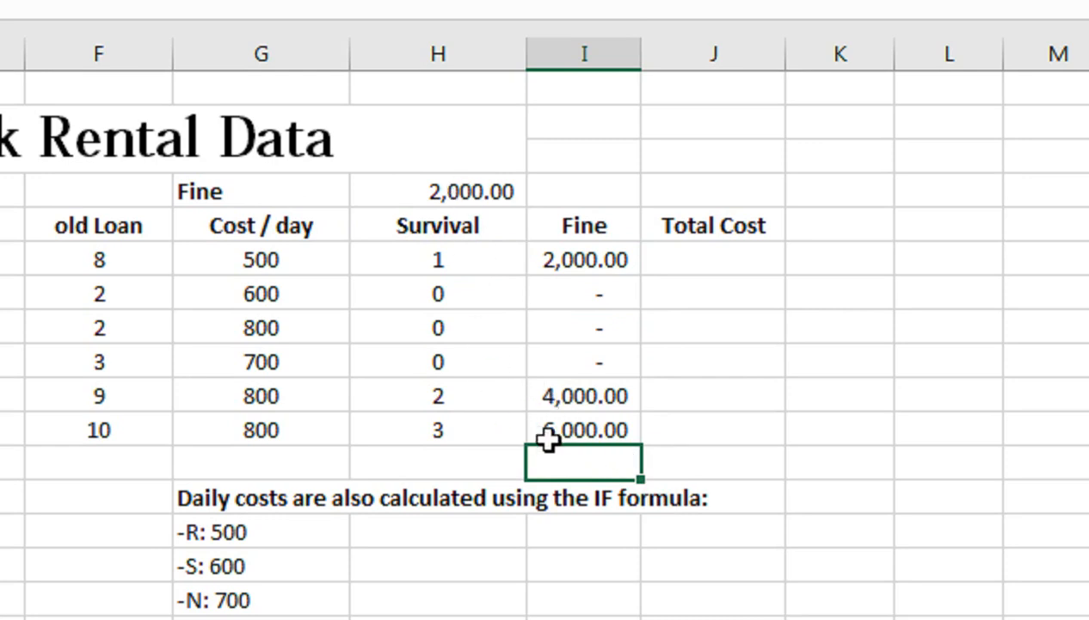
Enter the formula =(G6*F6)+I6 in Total Cost cell J6
{"action": "left_click", "coordinate": [672, 261]}
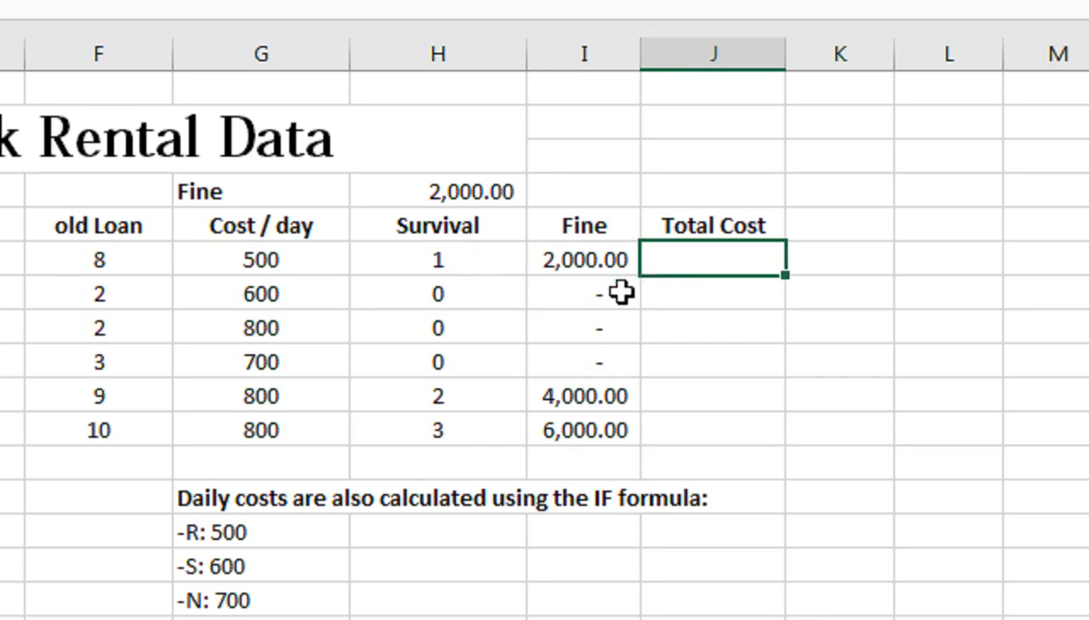
{"action": "scroll", "coordinate": [274, 254], "scroll_direction": "left", "scroll_amount": 3}
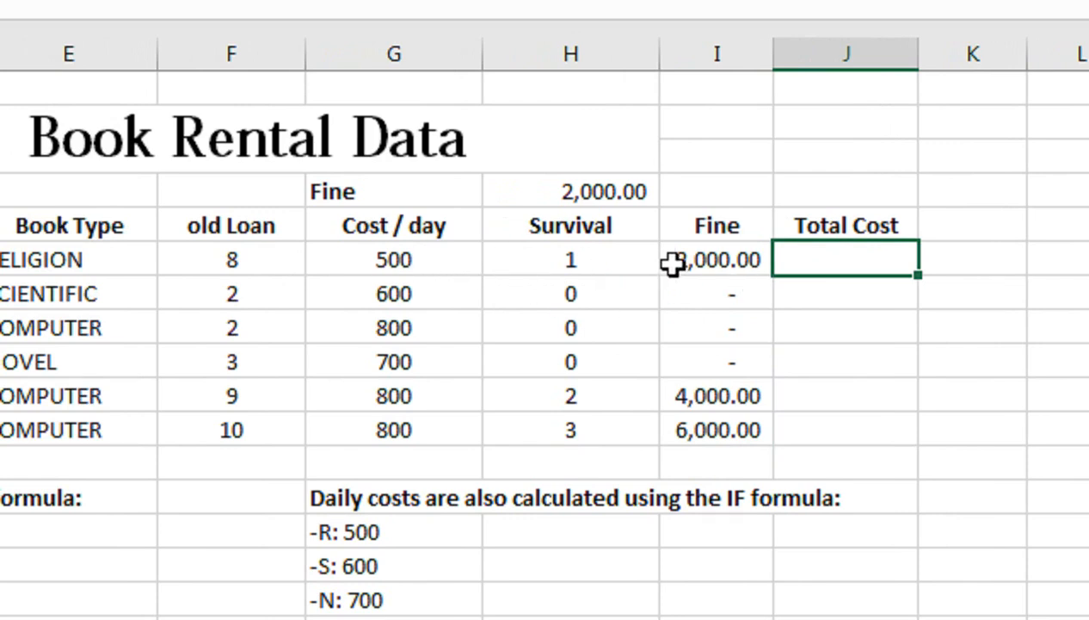
{"action": "type", "text": "="}
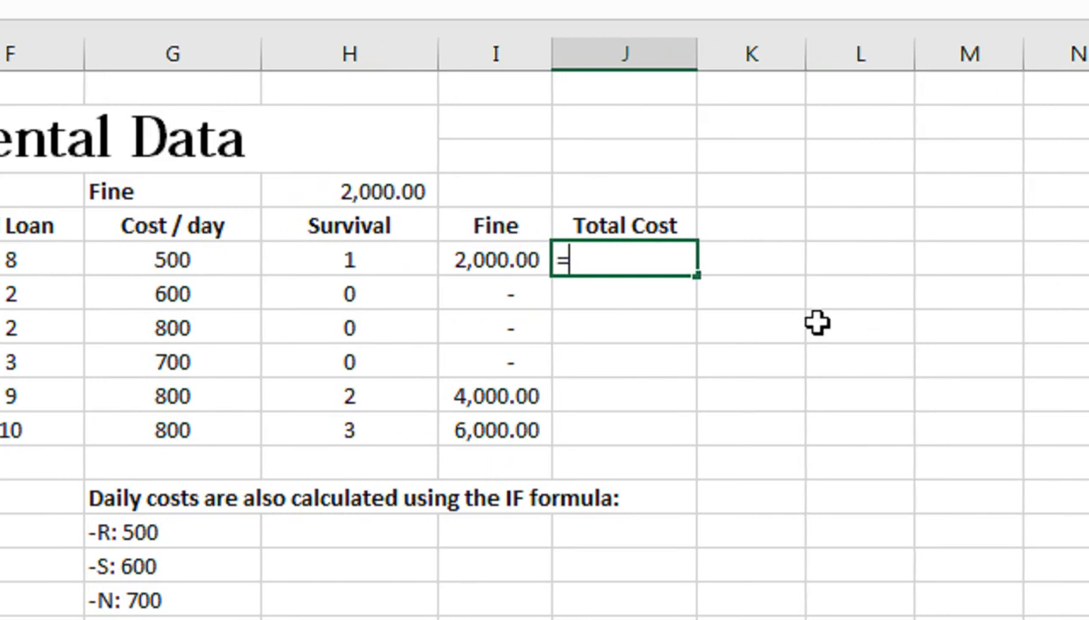
{"action": "type", "text": "("}
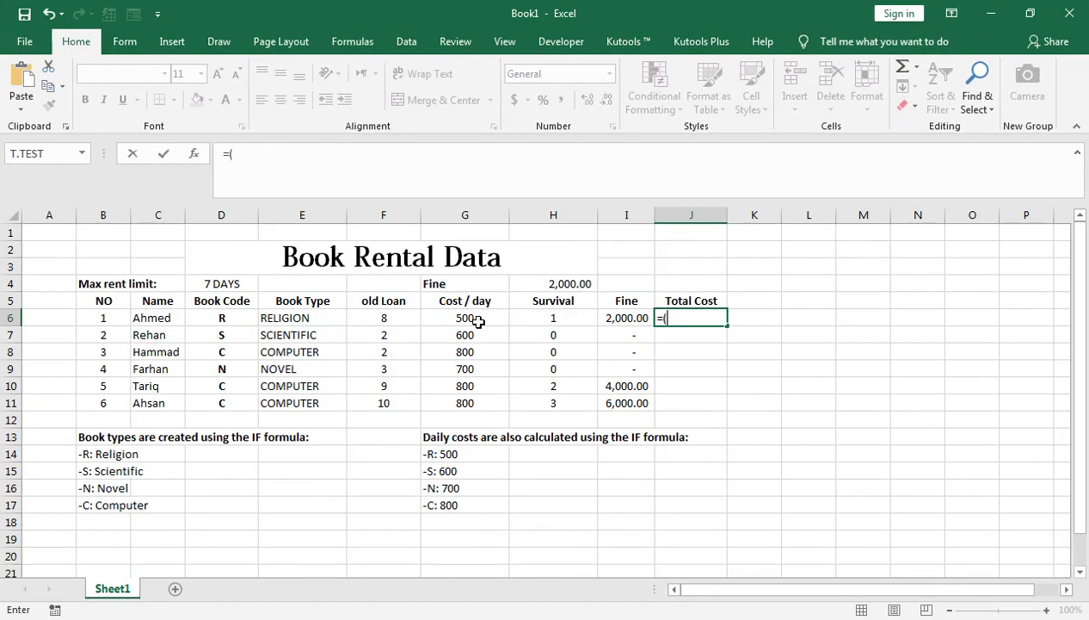
{"action": "left_click", "coordinate": [195, 263]}
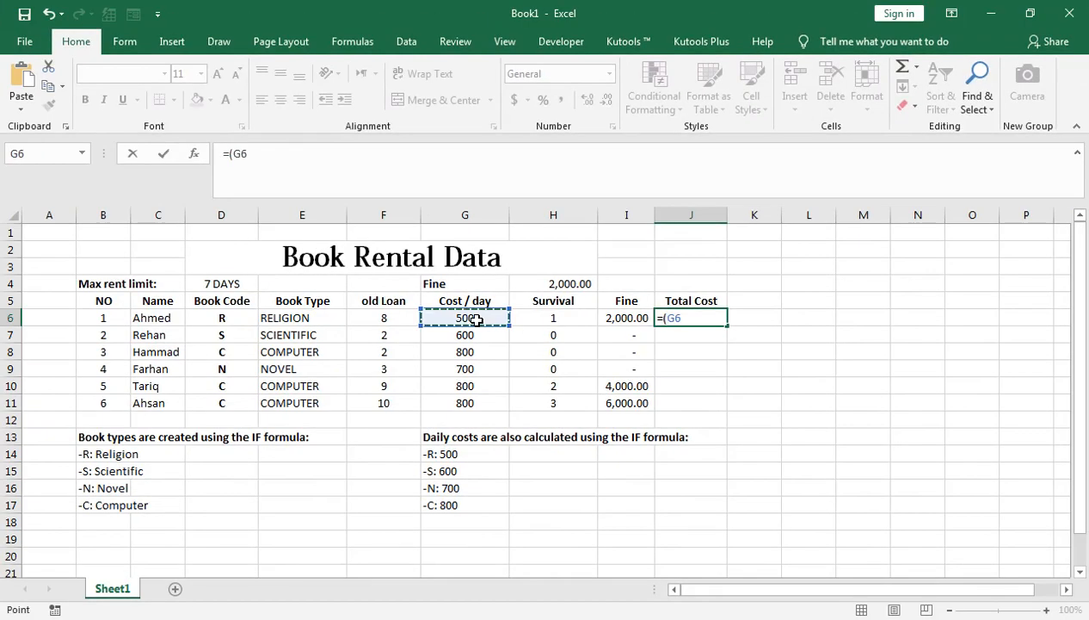
{"action": "type", "text": "*"}
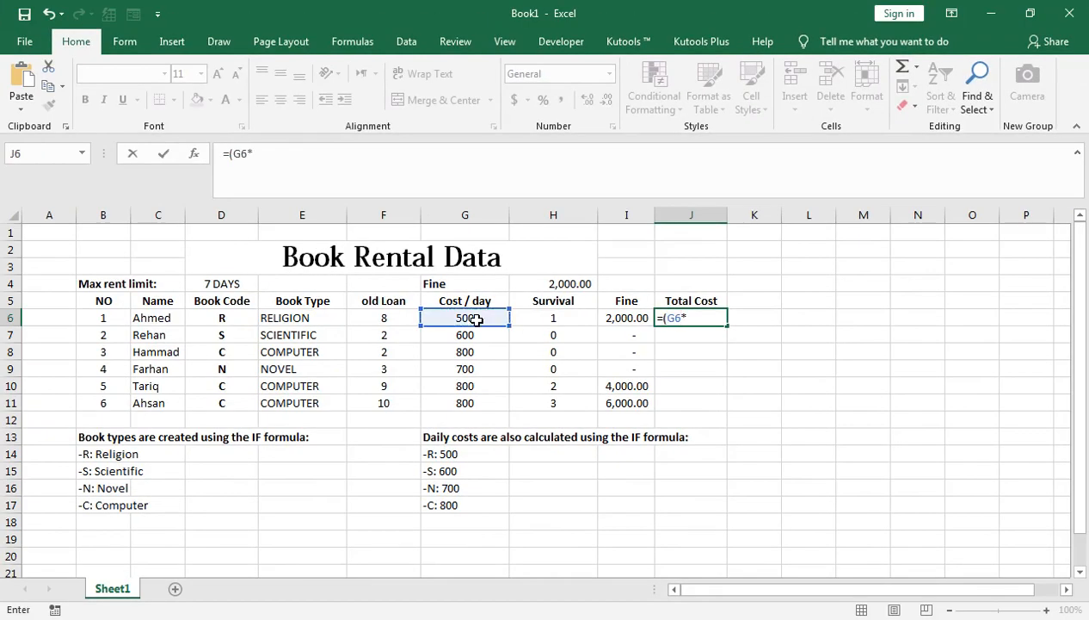
{"action": "left_click", "coordinate": [376, 317]}
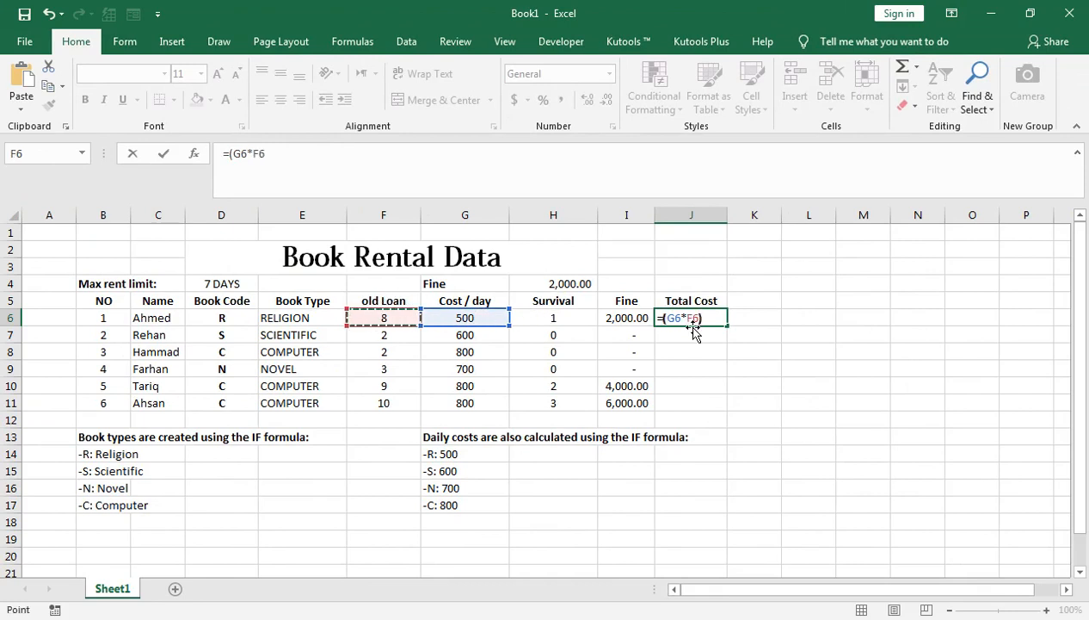
{"action": "type", "text": ")+"}
{"action": "left_click", "coordinate": [633, 316]}
{"action": "key", "text": "Return"}
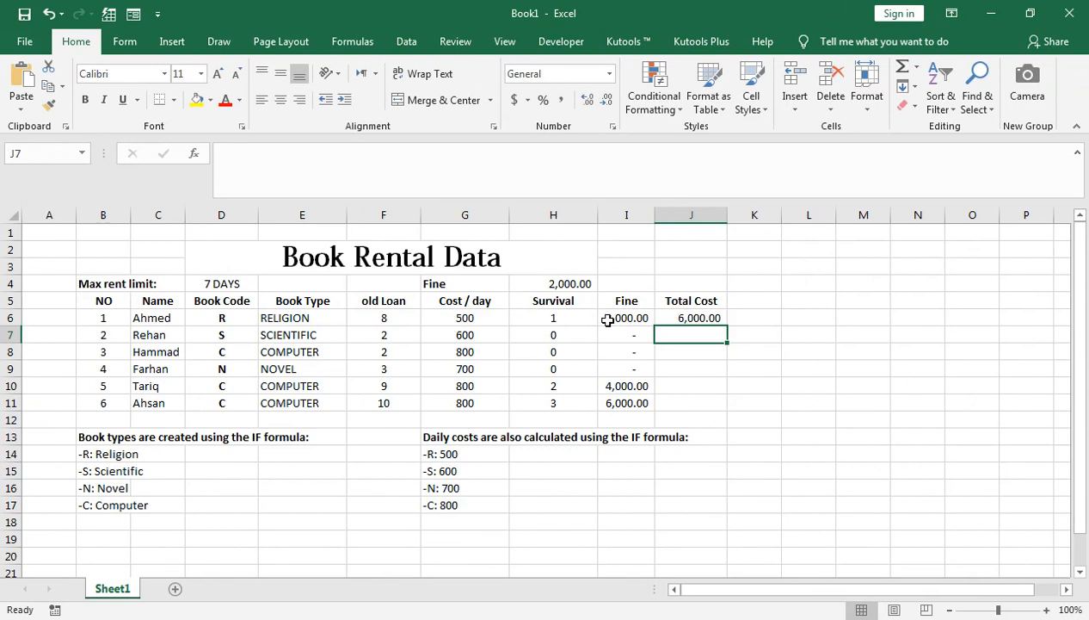
Fill the Total Cost formula from J6 down to J11 and check the formula in J11
{"action": "left_click", "coordinate": [692, 316]}
{"action": "left_click_drag", "start_coordinate": [725, 327], "coordinate": [728, 408]}
{"action": "left_click", "coordinate": [722, 406]}
{"action": "left_click", "coordinate": [713, 385]}
{"action": "left_click", "coordinate": [713, 402]}
{"action": "double_click", "coordinate": [715, 402]}
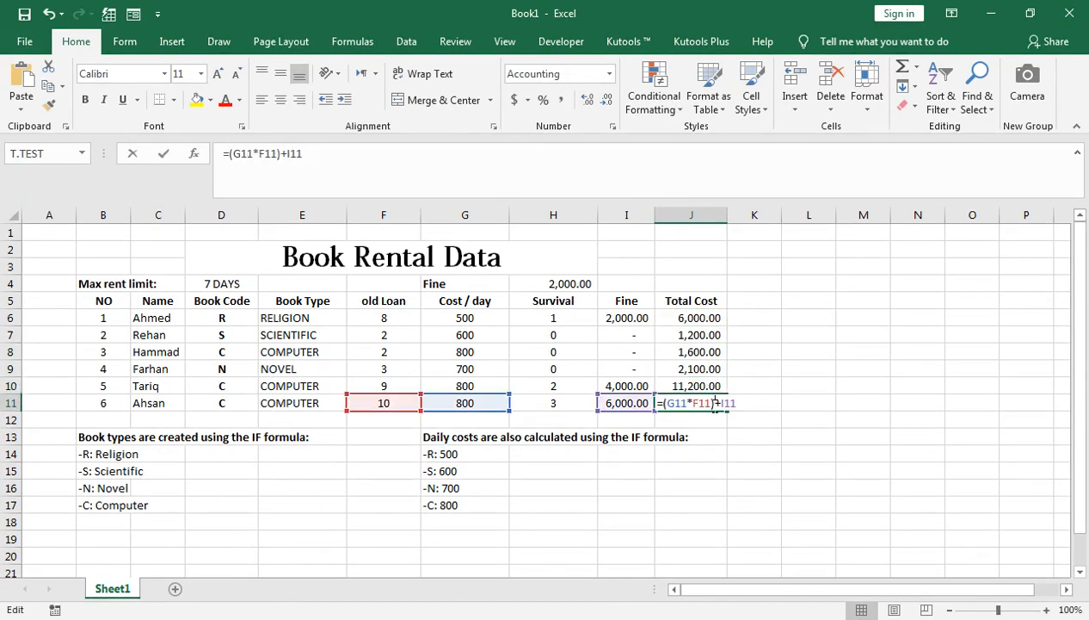
{"action": "key", "text": "Return"}
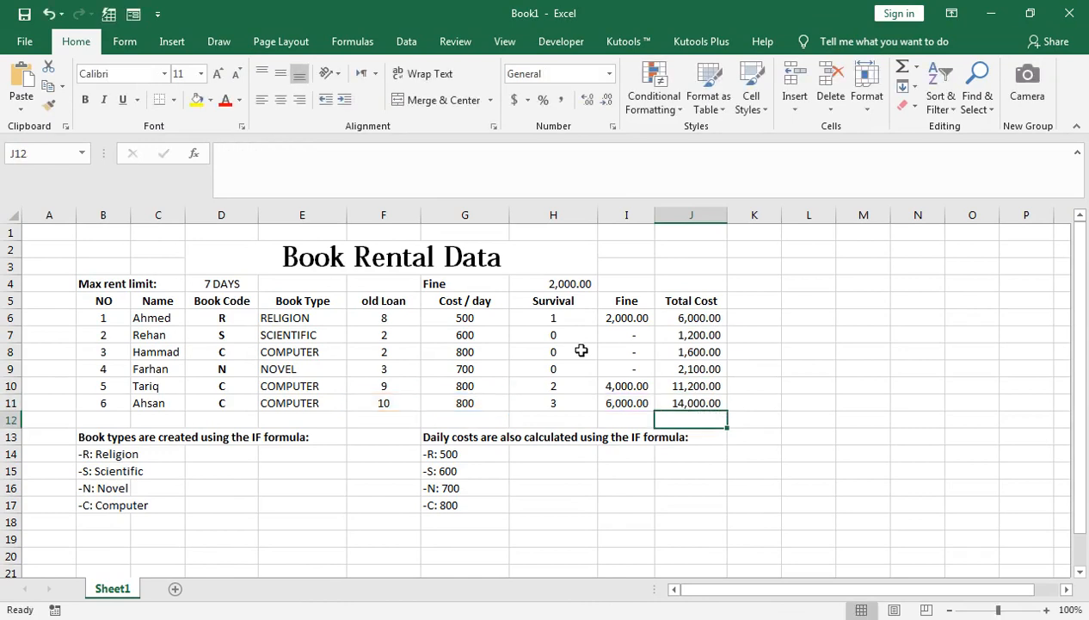
Merge and centre cells G12 to I12 and label them TOTAL INCOME
{"action": "left_click", "coordinate": [473, 420]}
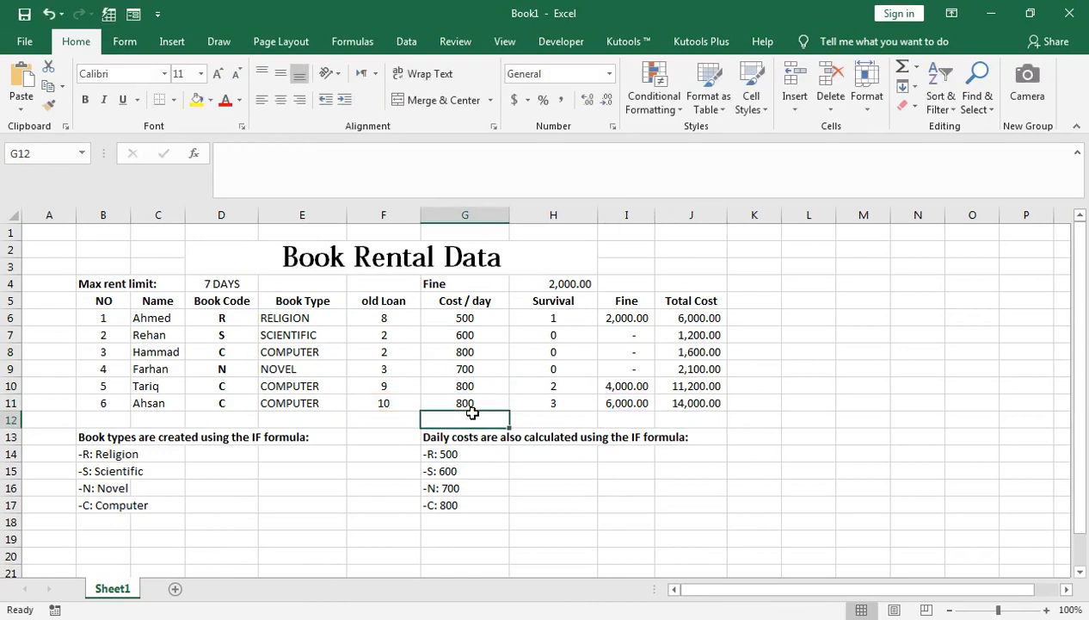
{"action": "left_click_drag", "start_coordinate": [473, 420], "coordinate": [632, 420]}
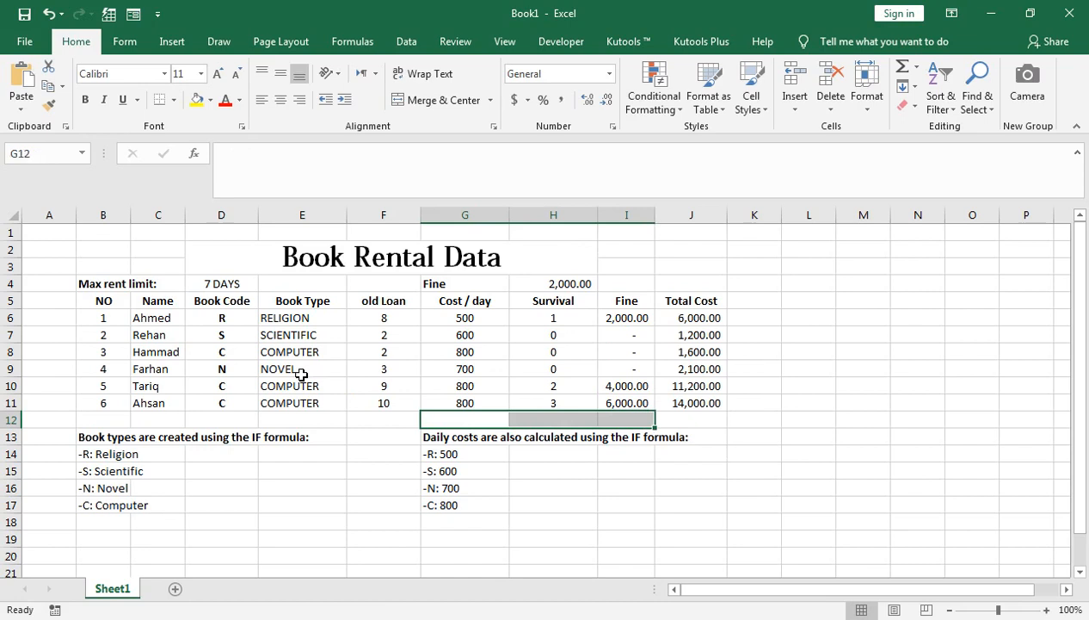
{"action": "left_click", "coordinate": [439, 101]}
{"action": "type", "text": "TOTALL"}
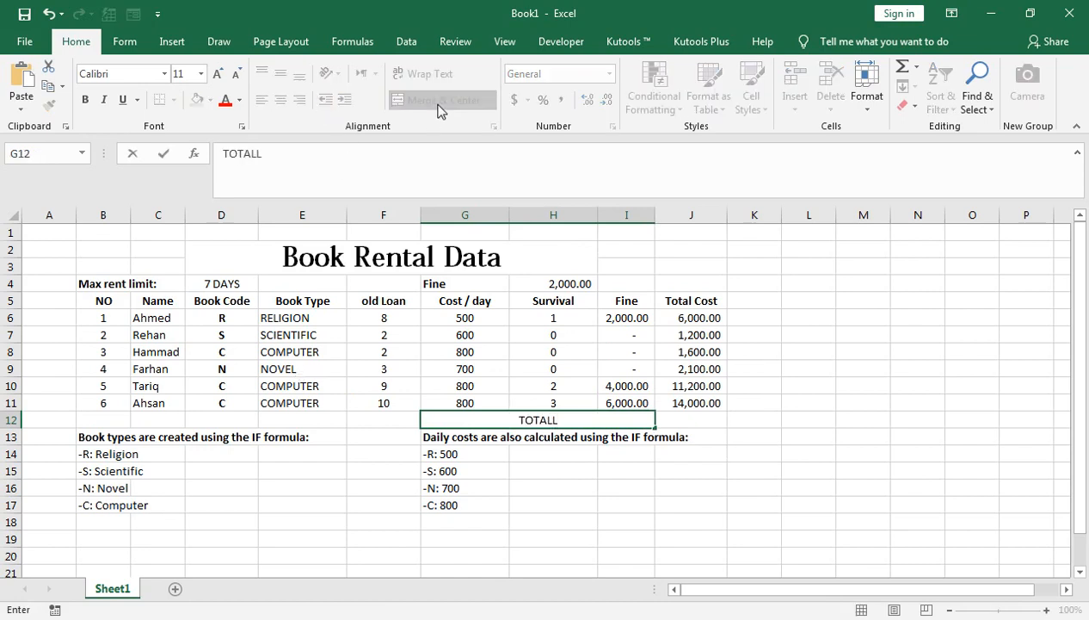
{"action": "key", "text": "BackSpace"}
{"action": "key", "text": "BackSpace"}
{"action": "type", "text": "L INCOME"}
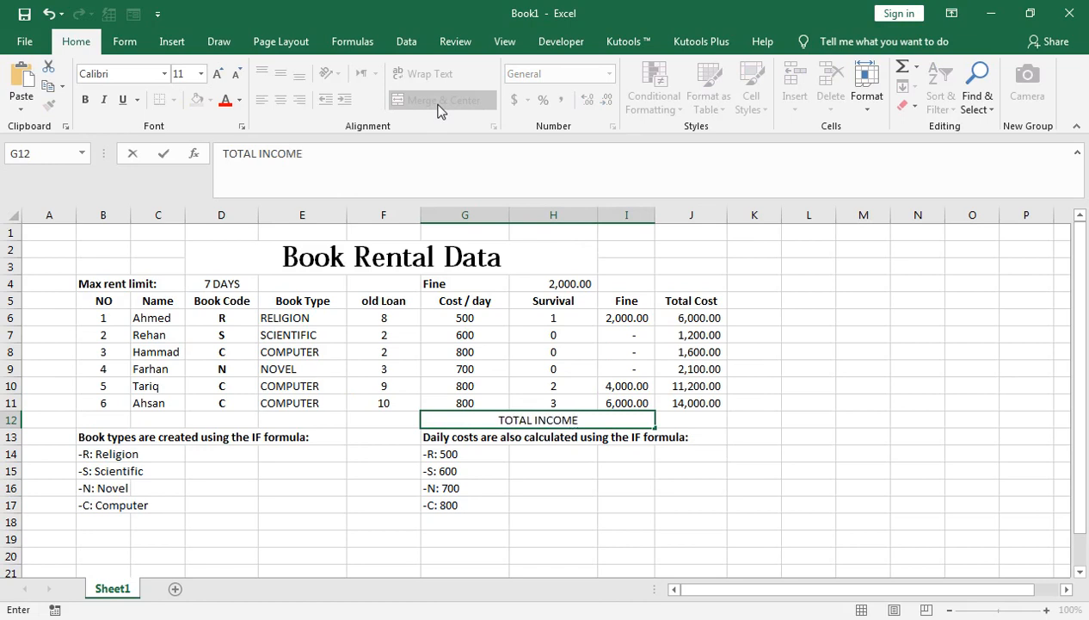
{"action": "key", "text": "Tab"}
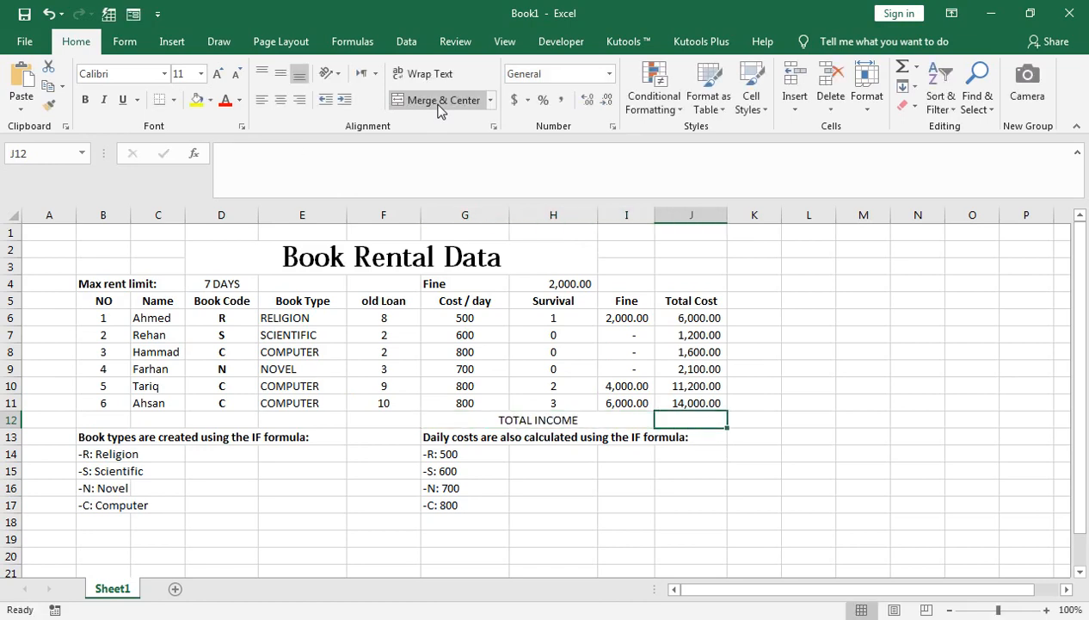
Sum the Total Cost column in J12 with =SUM(J6:J11) and check the formula's range
{"action": "key", "text": "alt+equal"}
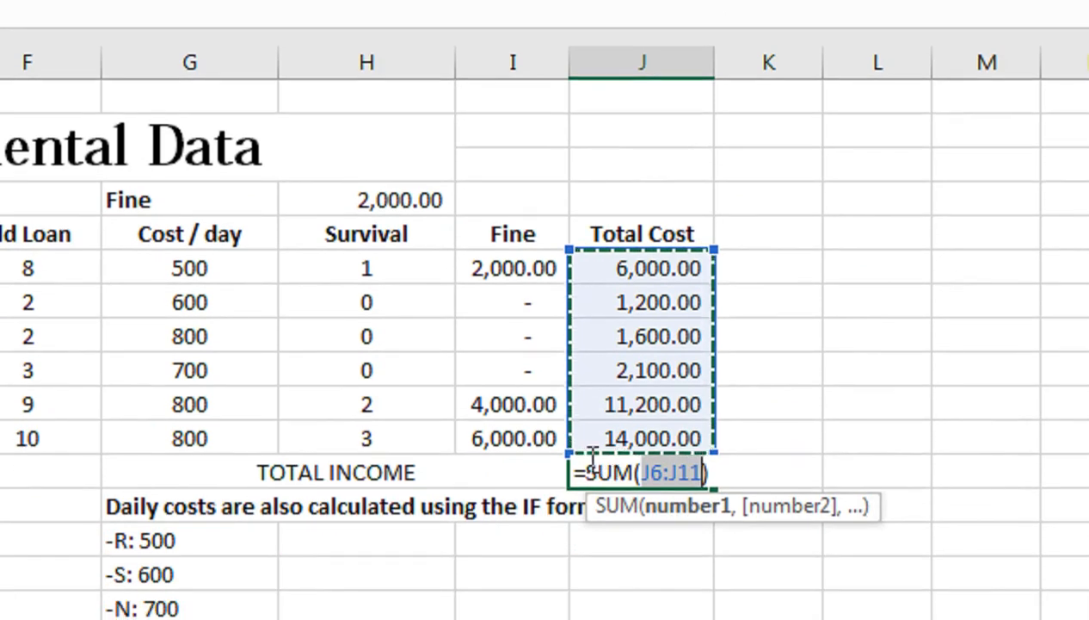
{"action": "key", "text": "Return"}
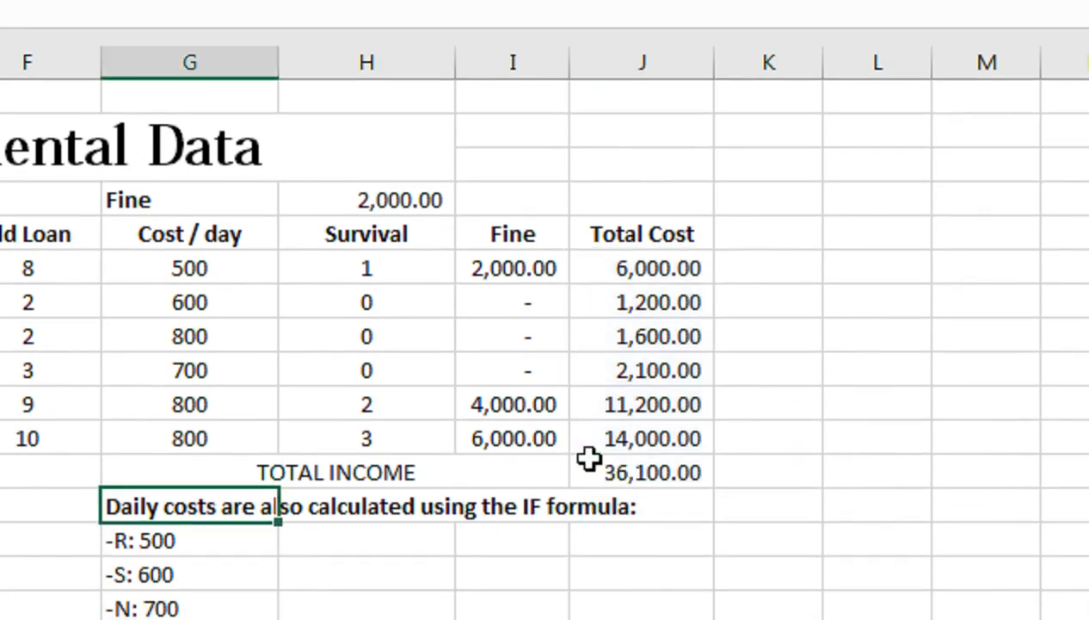
{"action": "left_click", "coordinate": [651, 481]}
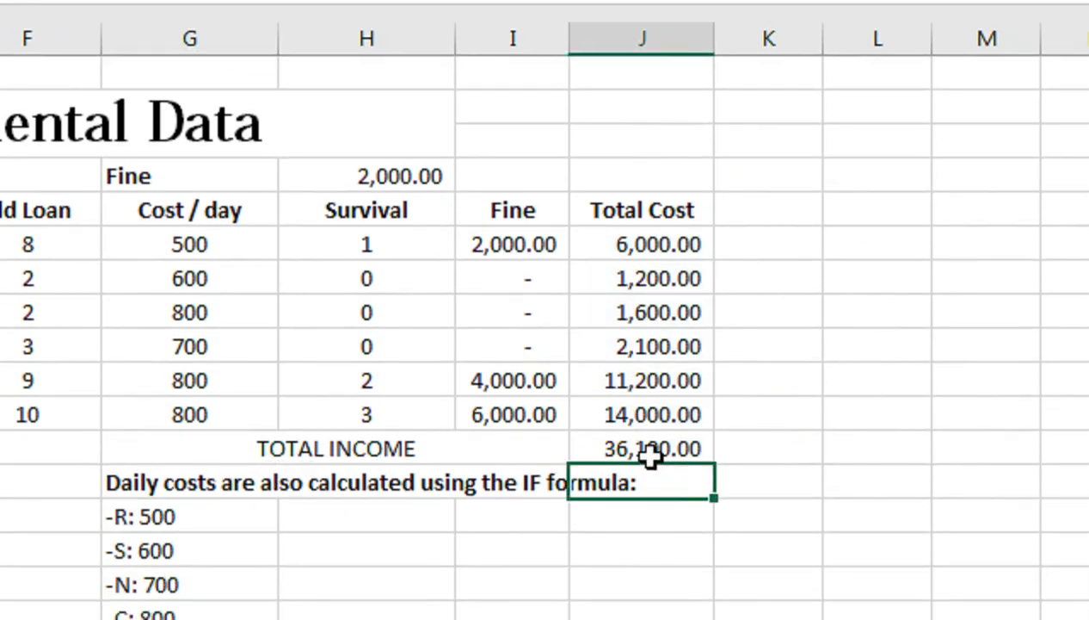
{"action": "double_click", "coordinate": [645, 449]}
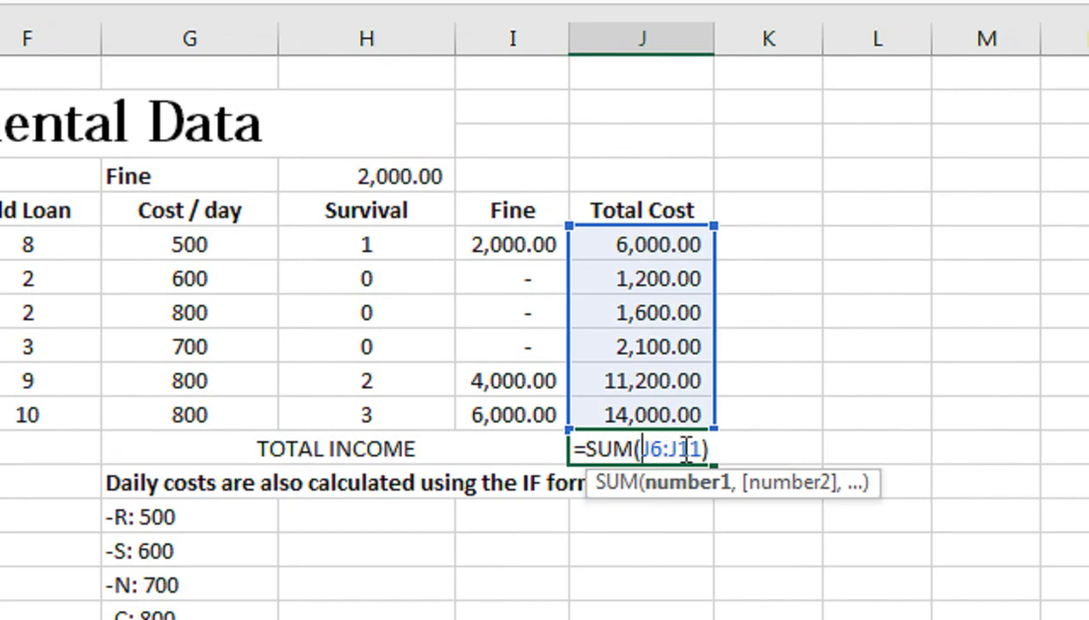
{"action": "key", "text": "Return"}
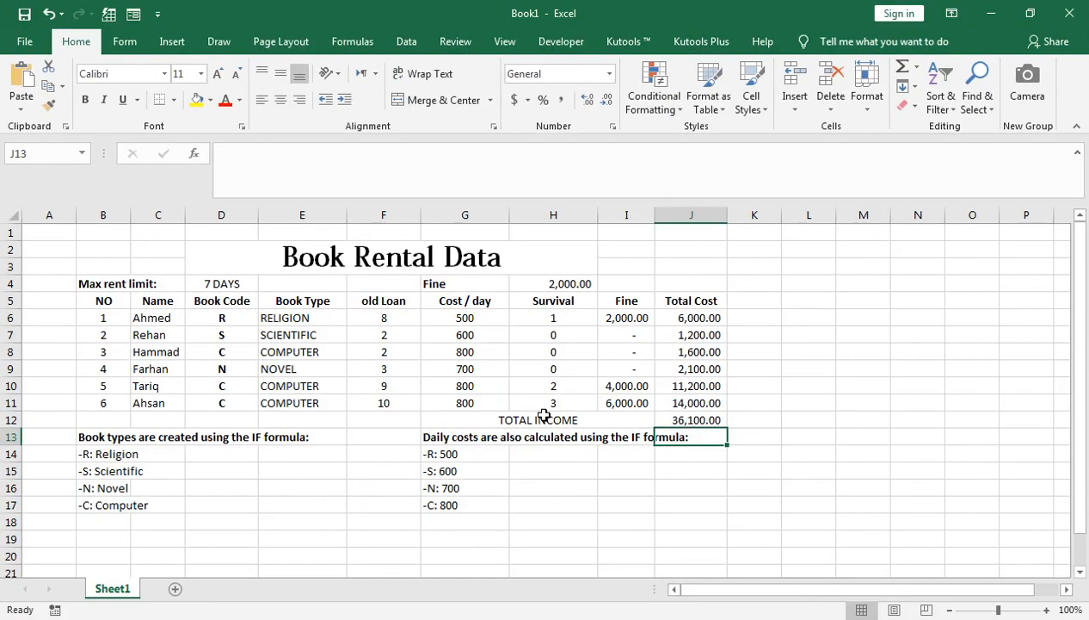
Apply all borders to the table range B5 to J11
{"action": "left_click", "coordinate": [671, 296]}
{"action": "key", "text": "ctrl+shift+Left"}
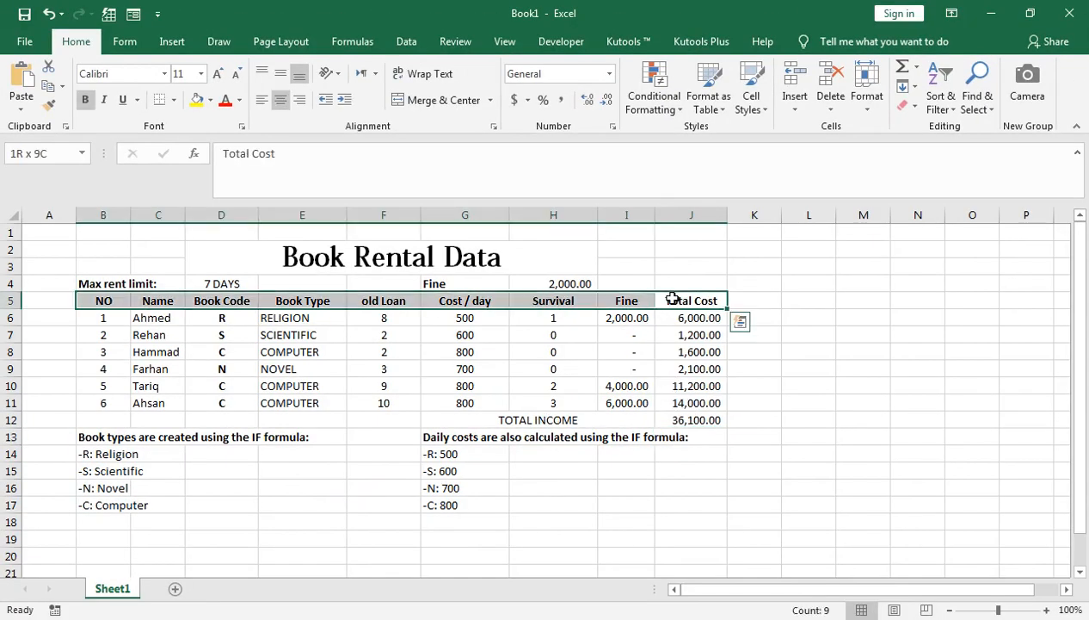
{"action": "key", "text": "shift+Down"}
{"action": "key", "text": "shift+Down"}
{"action": "key", "text": "shift+Down"}
{"action": "key", "text": "shift+Down"}
{"action": "key", "text": "shift+Down"}
{"action": "key", "text": "shift+Down"}
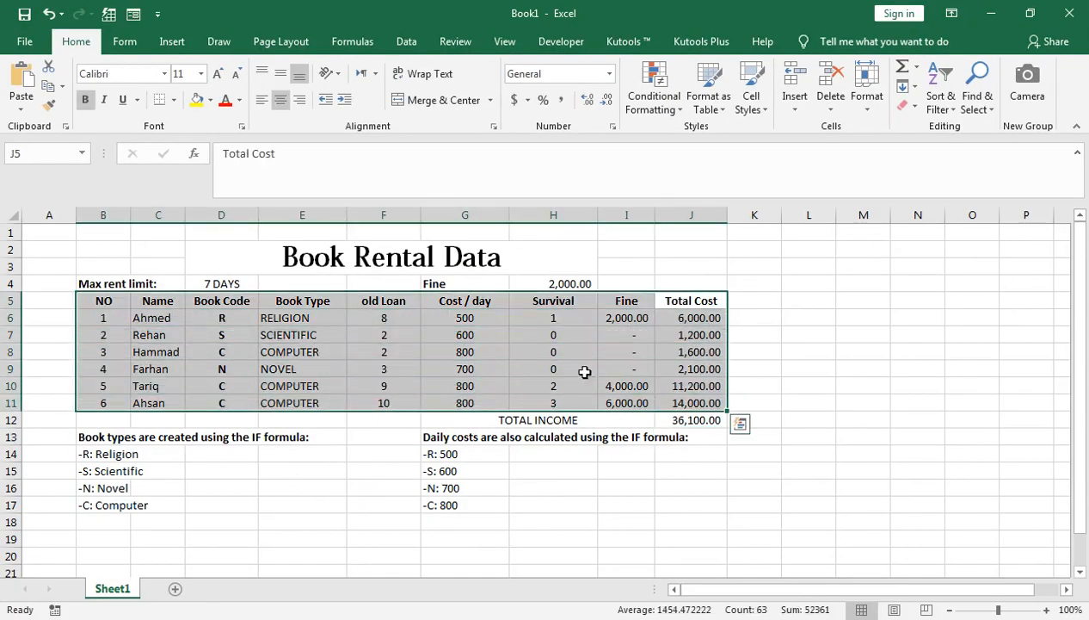
{"action": "left_click", "coordinate": [174, 99]}
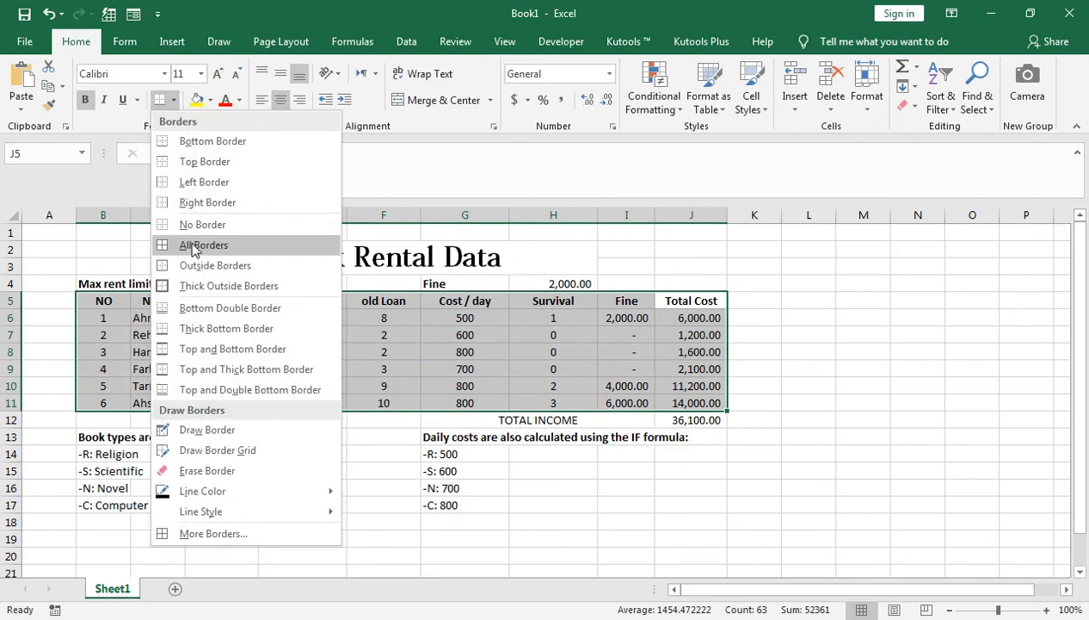
{"action": "left_click", "coordinate": [198, 247]}
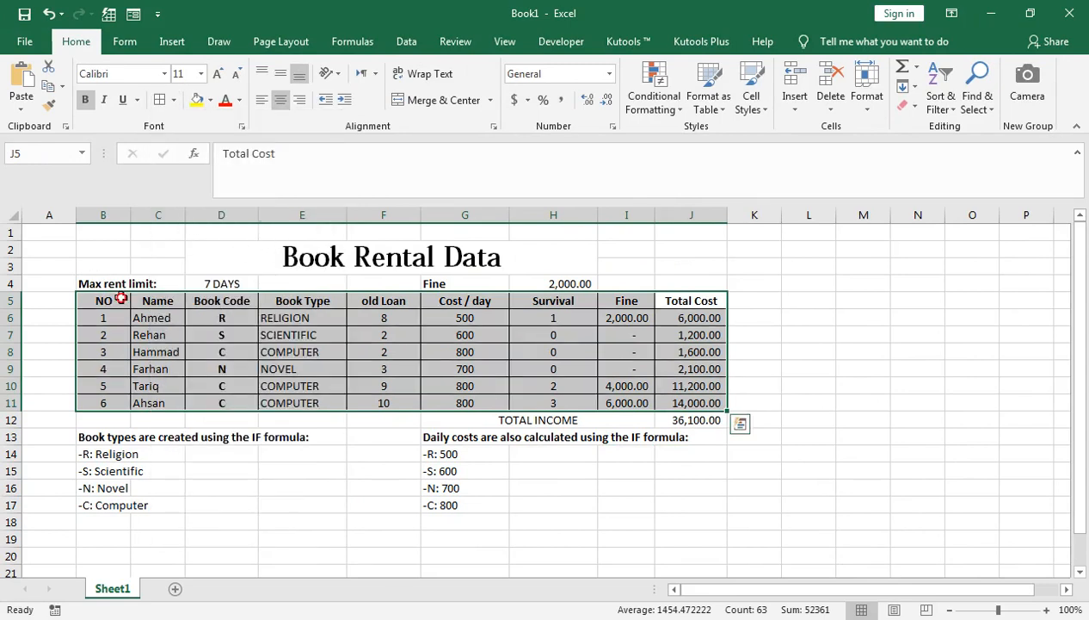
{"action": "left_click", "coordinate": [121, 298]}
{"action": "key", "text": "ctrl+shift+Right"}
{"action": "key", "text": "ctrl+shift+Right"}
{"action": "key", "text": "ctrl+shift+Left"}
{"action": "key", "text": "shift+Left"}
{"action": "key", "text": "shift+Left"}
{"action": "key", "text": "shift+Left"}
{"action": "key", "text": "shift+Left"}
{"action": "key", "text": "shift+Left"}
{"action": "key", "text": "shift+Left"}
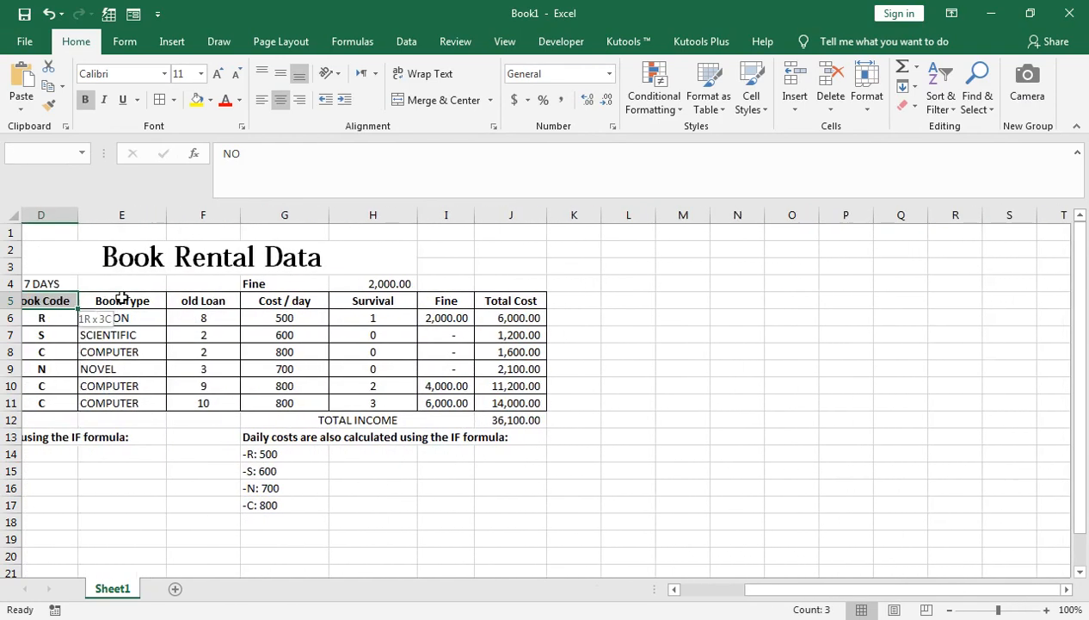
{"action": "key", "text": "shift+Left"}
{"action": "key", "text": "shift+Left"}
{"action": "key", "text": "shift+Left"}
Fill the table's header row B5 to J5 with the light blue-grey theme colour
{"action": "key", "text": "Right"}
{"action": "key", "text": "Left"}
{"action": "key", "text": "shift+Right"}
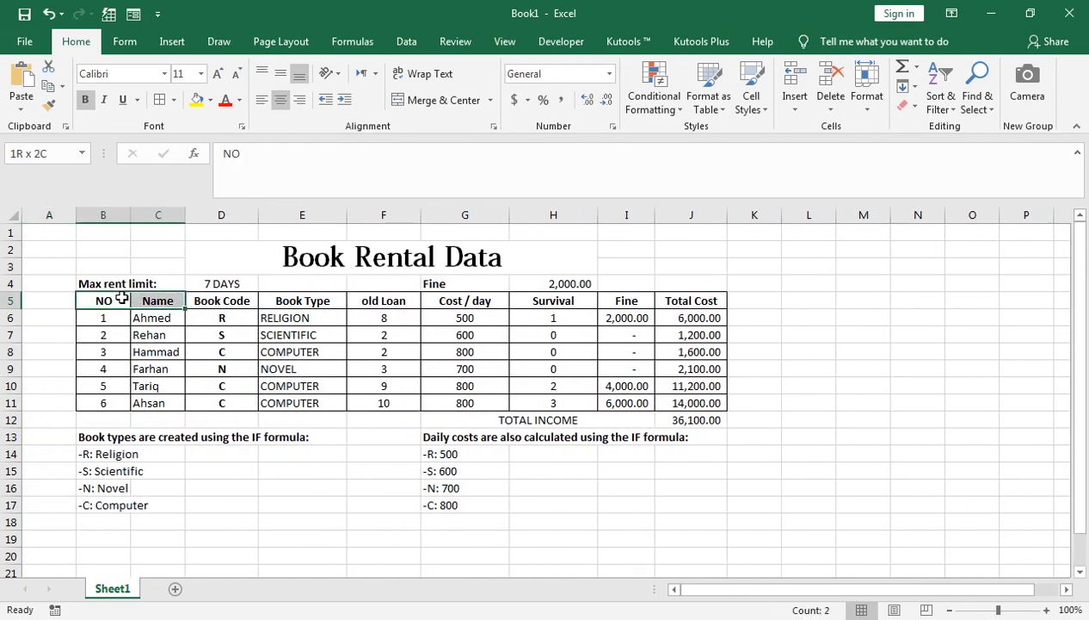
{"action": "key", "text": "shift+Right"}
{"action": "key", "text": "shift+Right"}
{"action": "key", "text": "shift+Right"}
{"action": "key", "text": "shift+Right"}
{"action": "key", "text": "shift+Right"}
{"action": "key", "text": "shift+Right"}
{"action": "key", "text": "shift+Right"}
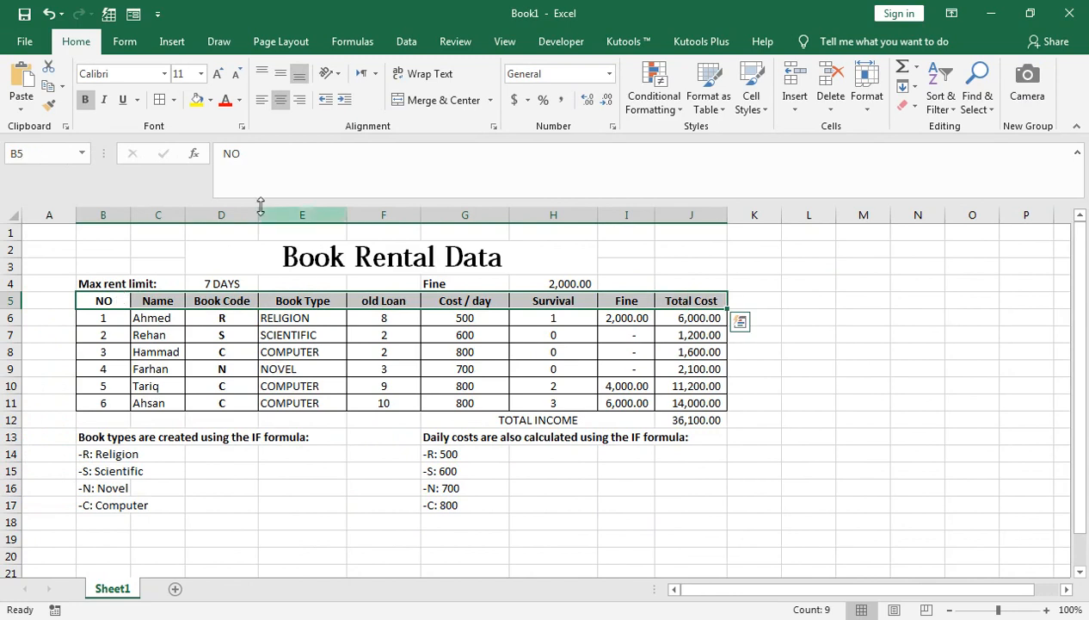
{"action": "left_click", "coordinate": [210, 100]}
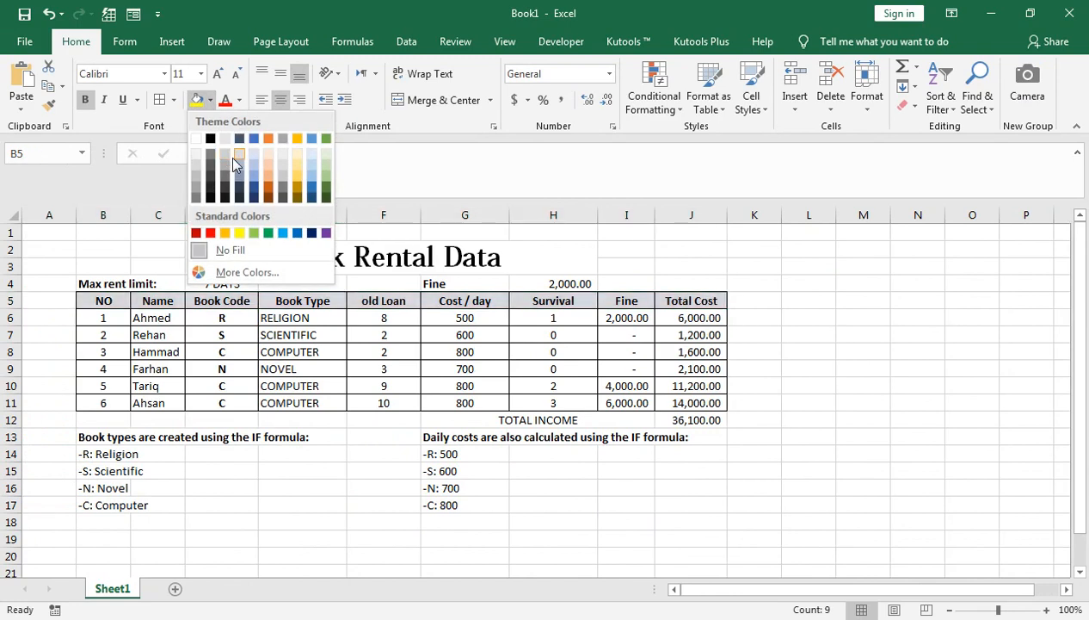
{"action": "left_click", "coordinate": [233, 158]}
Unmerge the Book Rental Data title cells and merge and centre the title across B2 to J3
{"action": "left_click", "coordinate": [285, 244]}
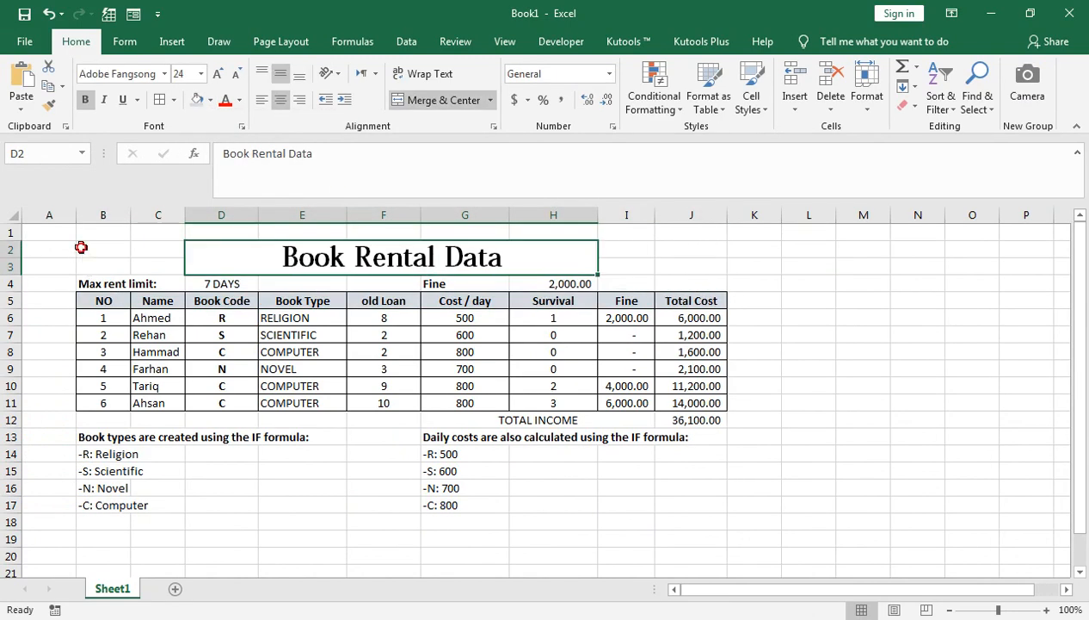
{"action": "left_click", "coordinate": [80, 247]}
{"action": "key", "text": "shift+Right"}
{"action": "key", "text": "shift+Right"}
{"action": "key", "text": "shift+Right"}
{"action": "key", "text": "shift+Right"}
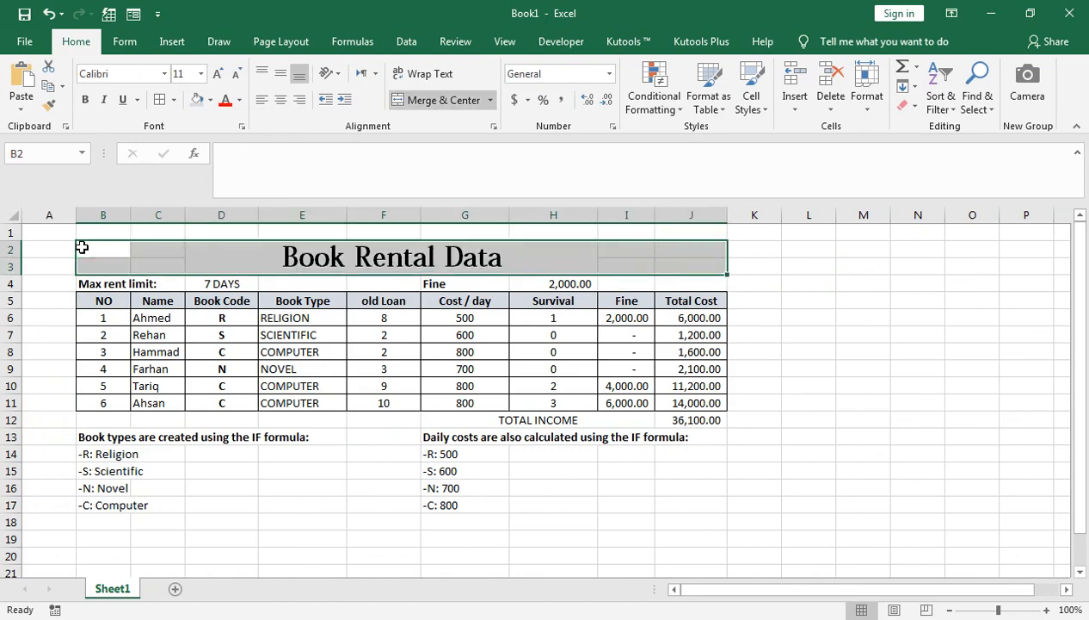
{"action": "left_click", "coordinate": [433, 102]}
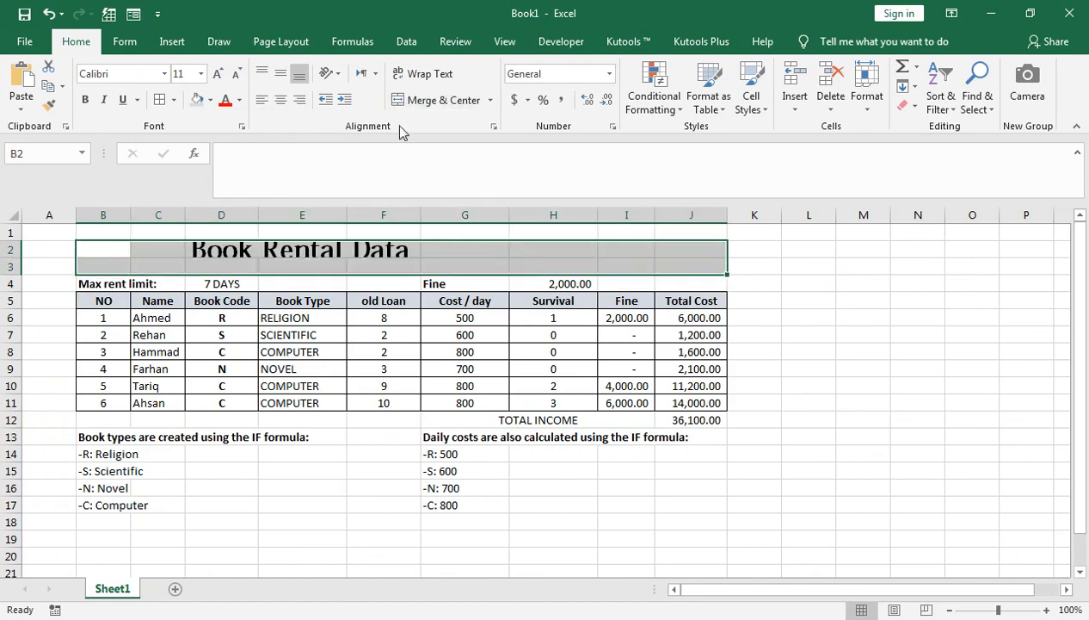
{"action": "left_click", "coordinate": [433, 100]}
Increase the height of rows 2 and 3 together to give the Book Rental Data title more space
{"action": "left_click_drag", "start_coordinate": [8, 249], "coordinate": [15, 270]}
{"action": "left_click", "coordinate": [275, 273]}
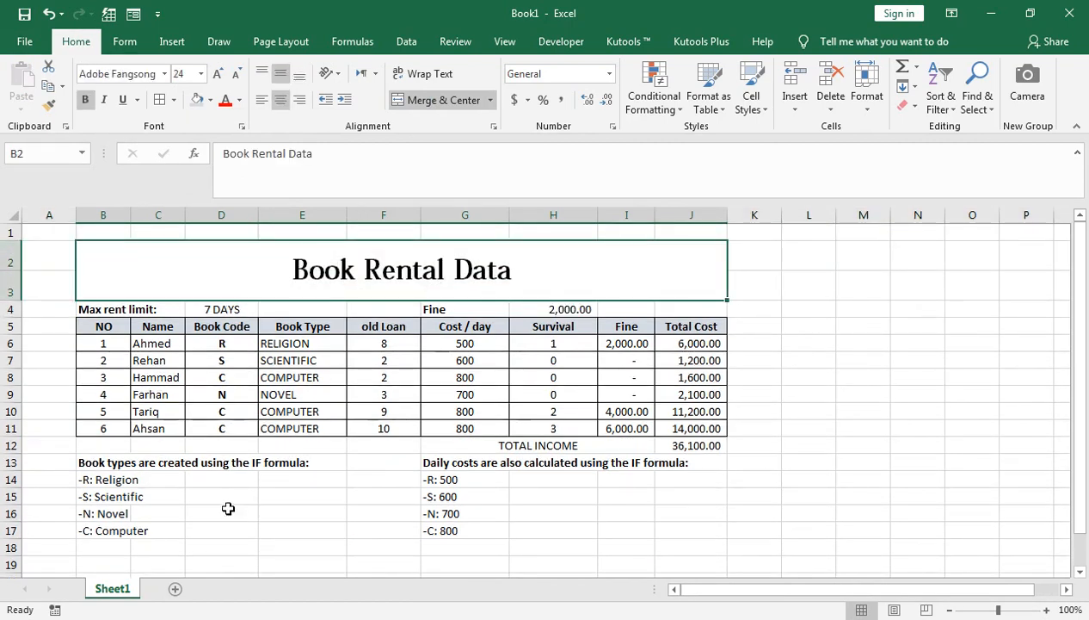
{"action": "left_click", "coordinate": [459, 345]}
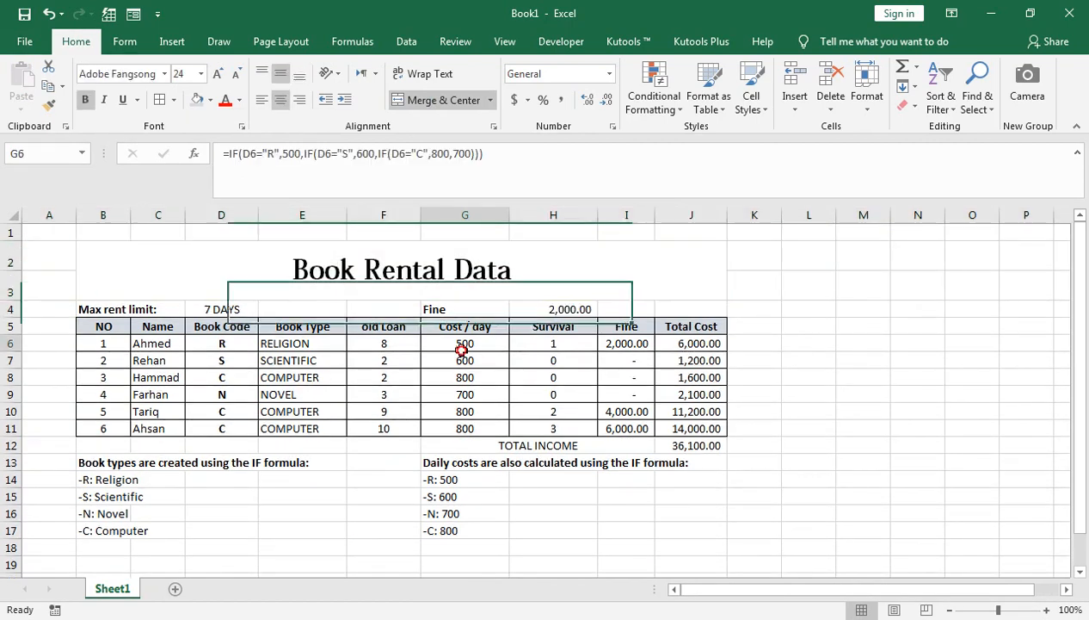
{"action": "left_click", "coordinate": [553, 310]}
Fill the TOTAL INCOME row from F12 to J12 with light green and make its text bold
{"action": "left_click", "coordinate": [691, 443]}
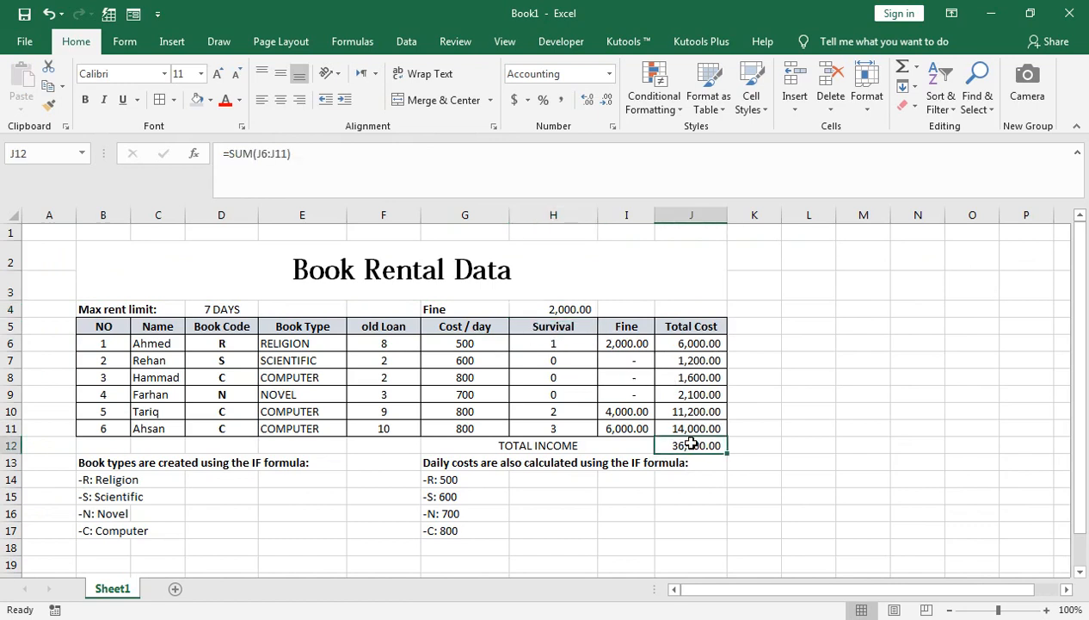
{"action": "key", "text": "shift+Left"}
{"action": "key", "text": "shift+Left"}
{"action": "key", "text": "shift+Left"}
{"action": "key", "text": "shift+Left"}
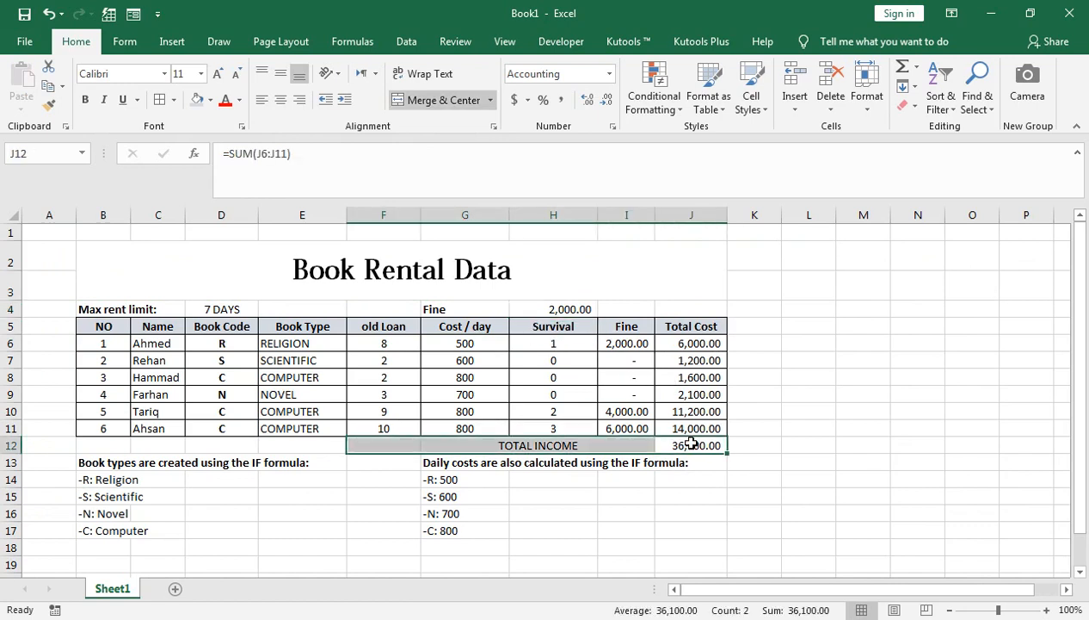
{"action": "left_click", "coordinate": [209, 100]}
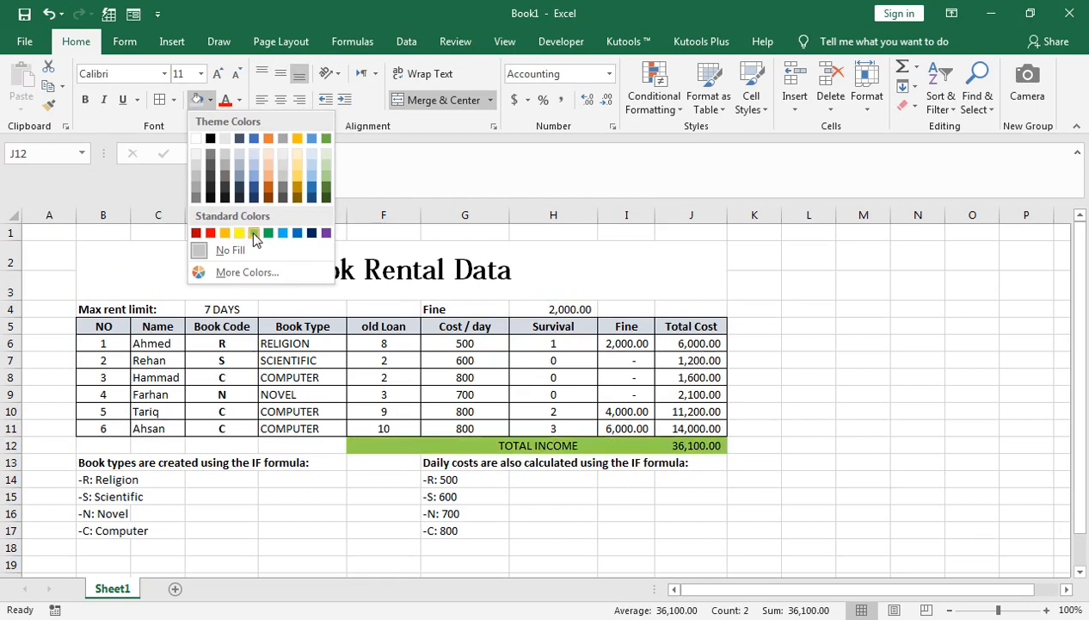
{"action": "left_click", "coordinate": [254, 233]}
{"action": "key", "text": "ctrl+b"}
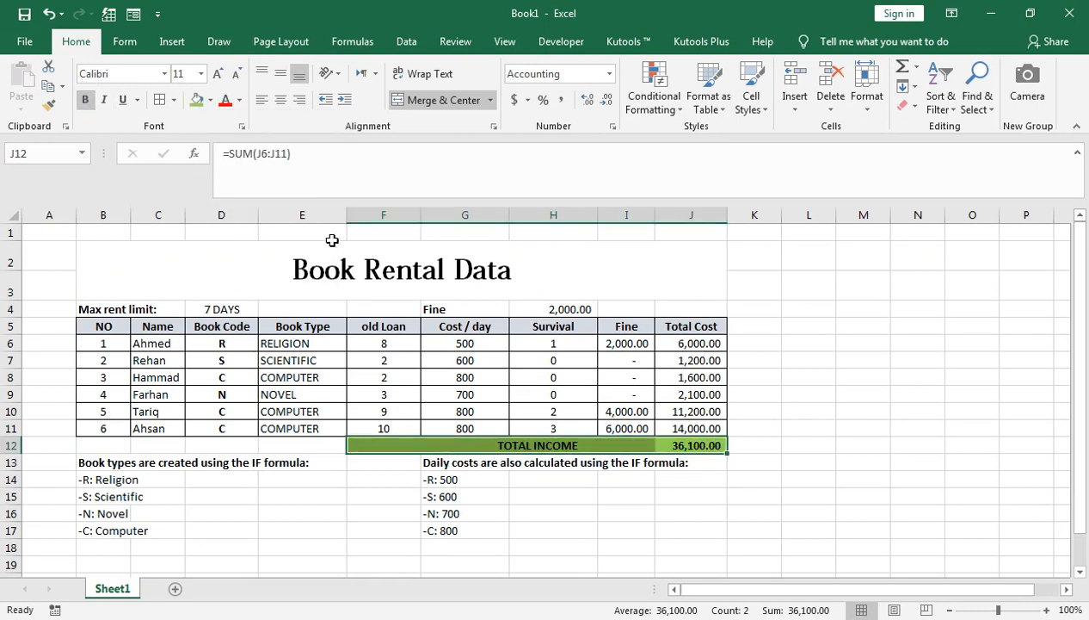
{"action": "left_click", "coordinate": [401, 379]}
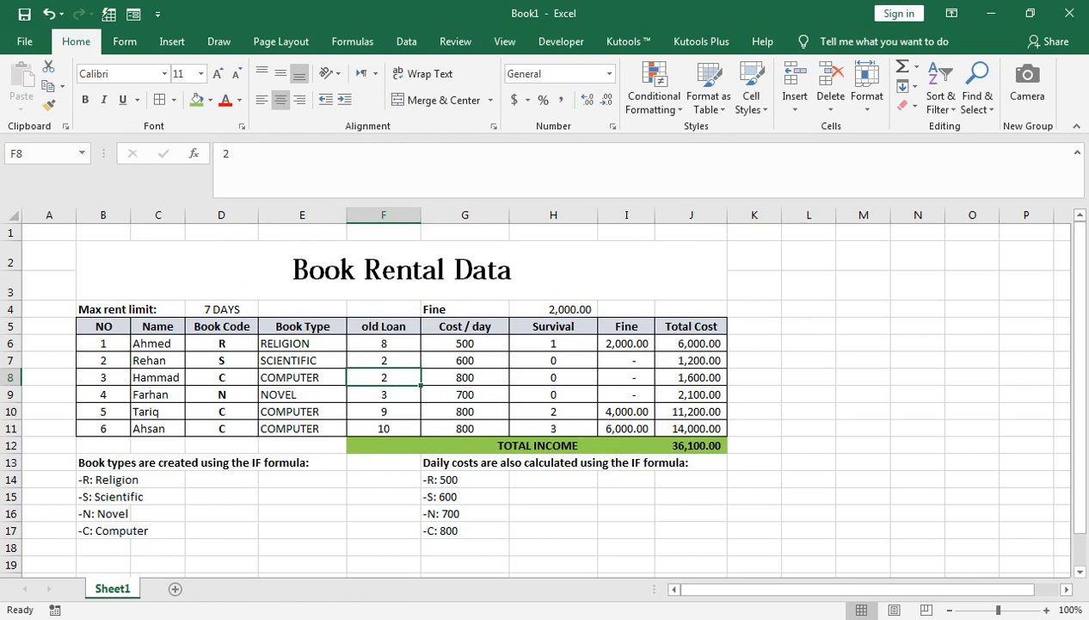
{"action": "left_click", "coordinate": [323, 542]}
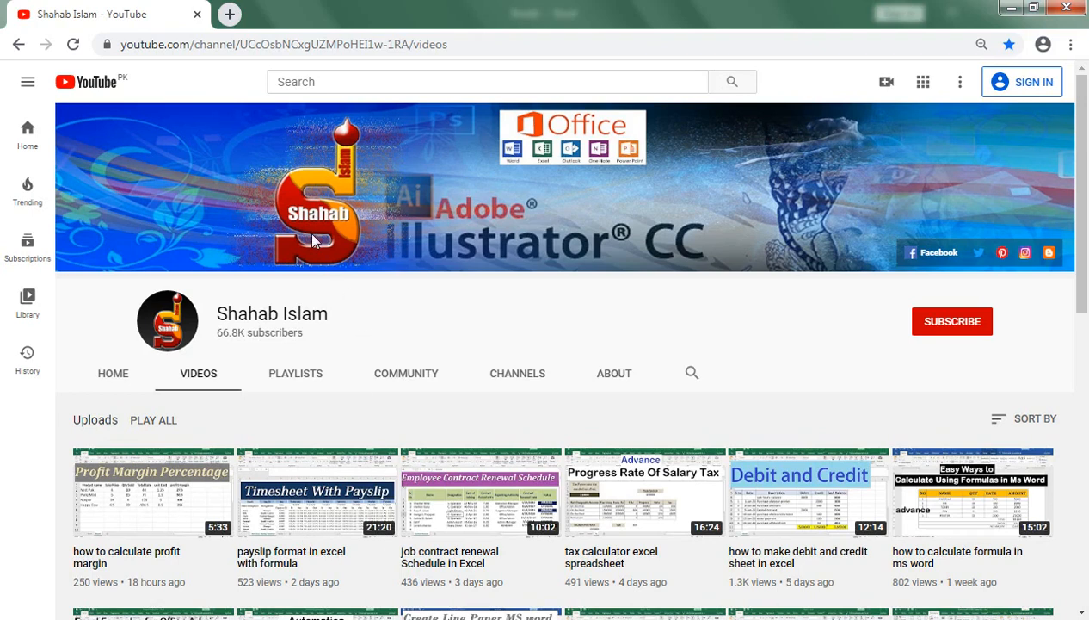